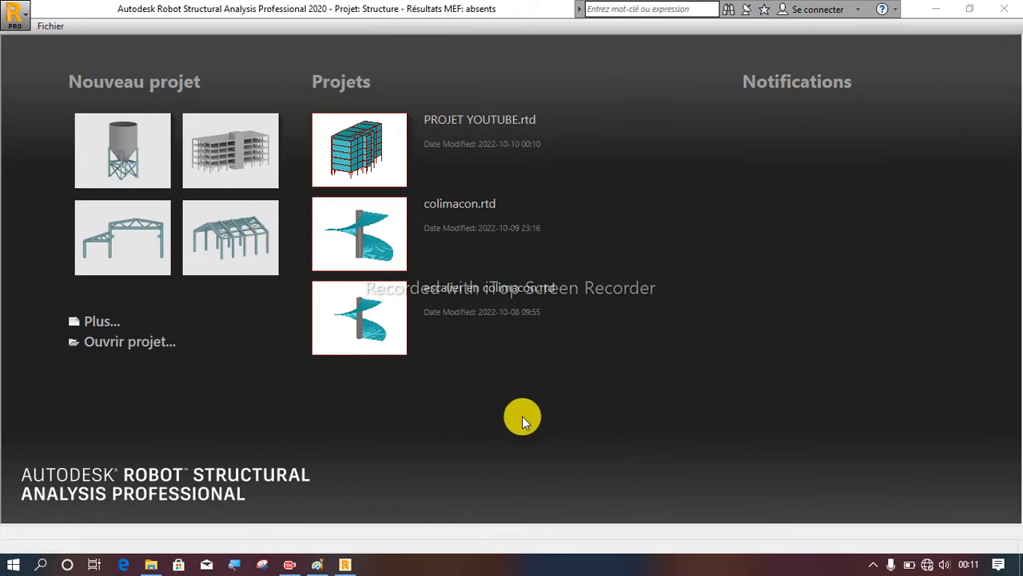
Create a new building project and add X construction lines starting at 0.00, repeated once at 5 m spacing
click(227, 167)
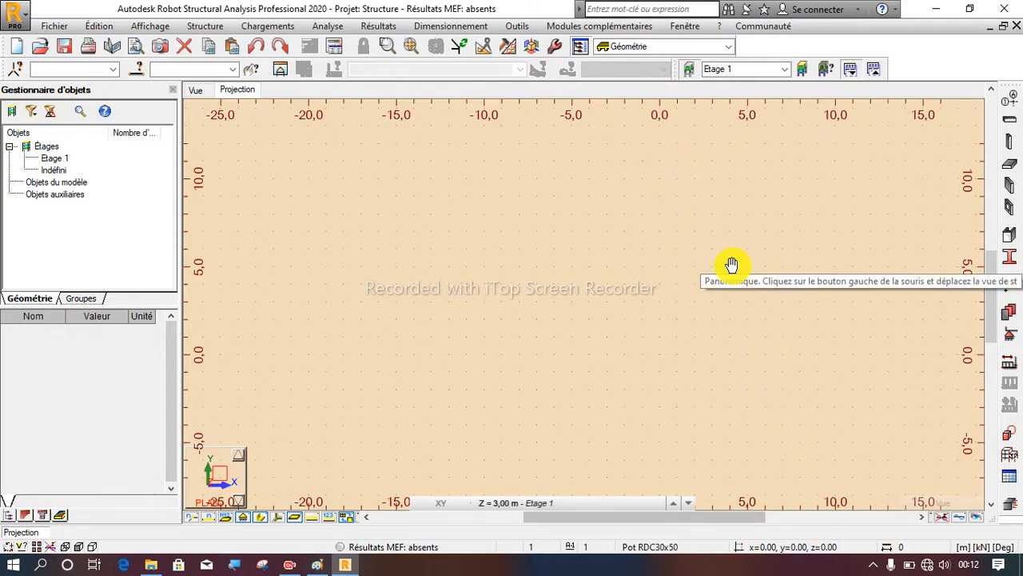
click(1011, 112)
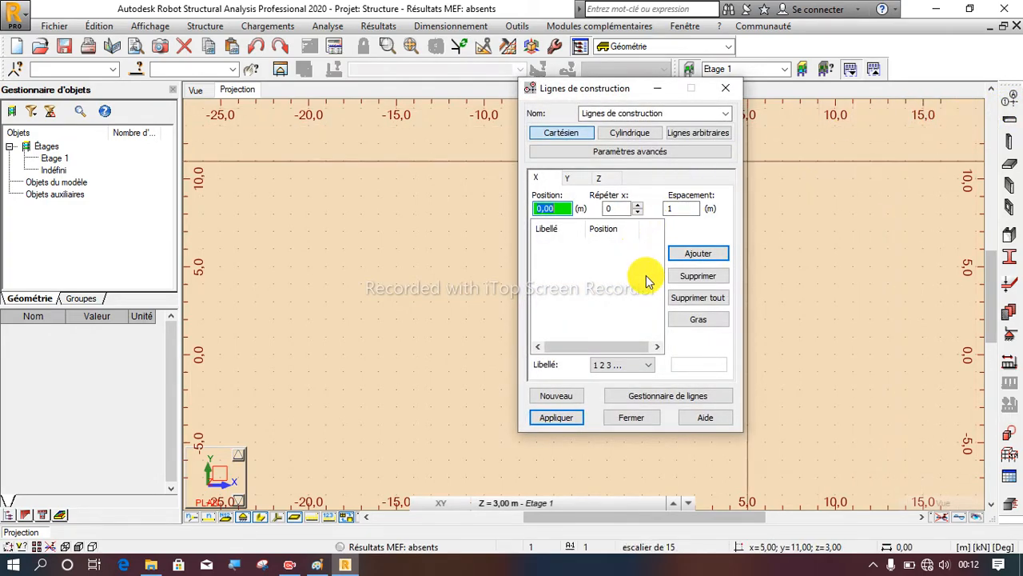
click(637, 204)
click(680, 206)
text(5)
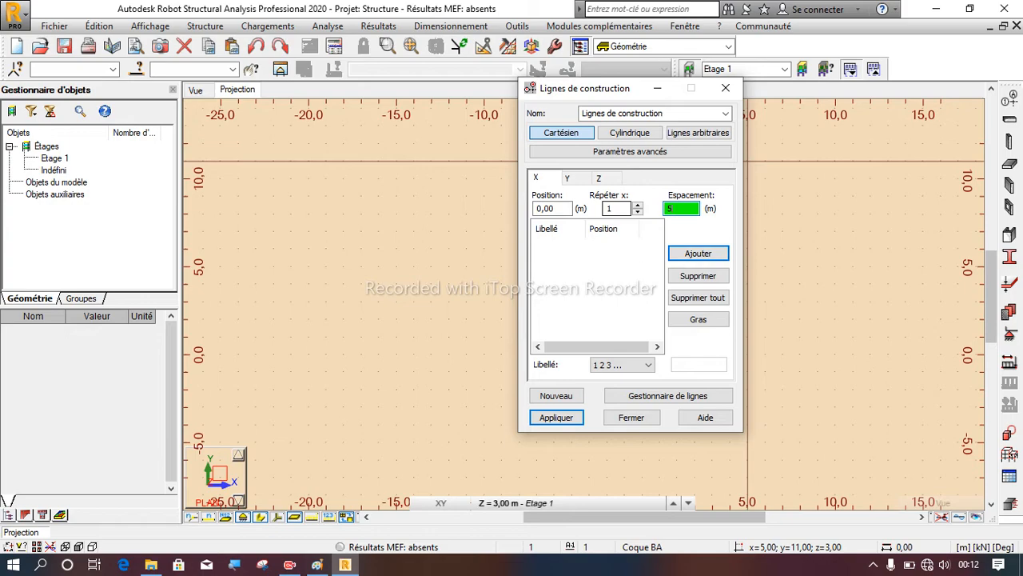
click(687, 254)
Add Y construction lines starting at 0.00, repeated once at a spacing of 5 m
click(582, 178)
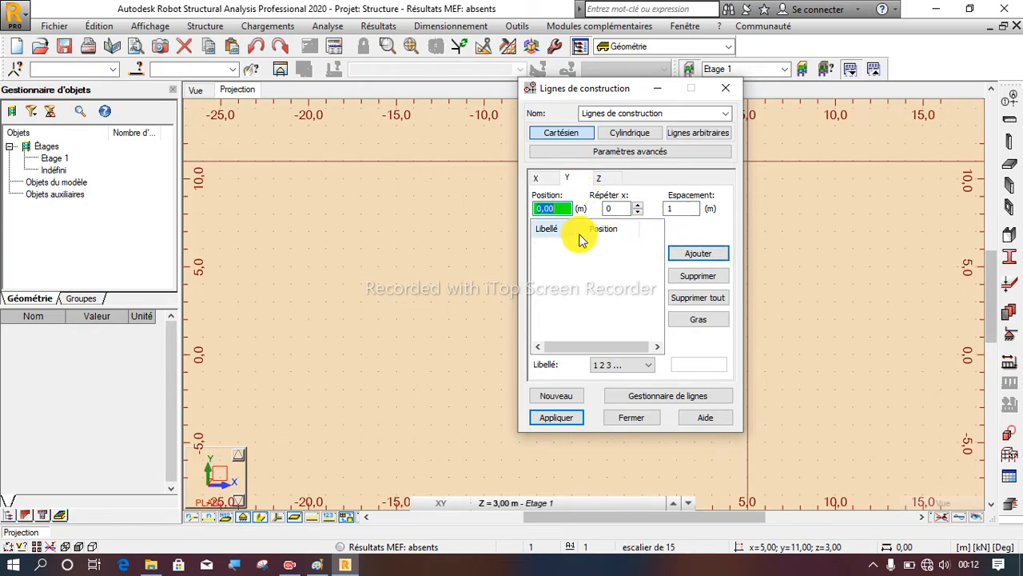
click(641, 205)
key(Tab)
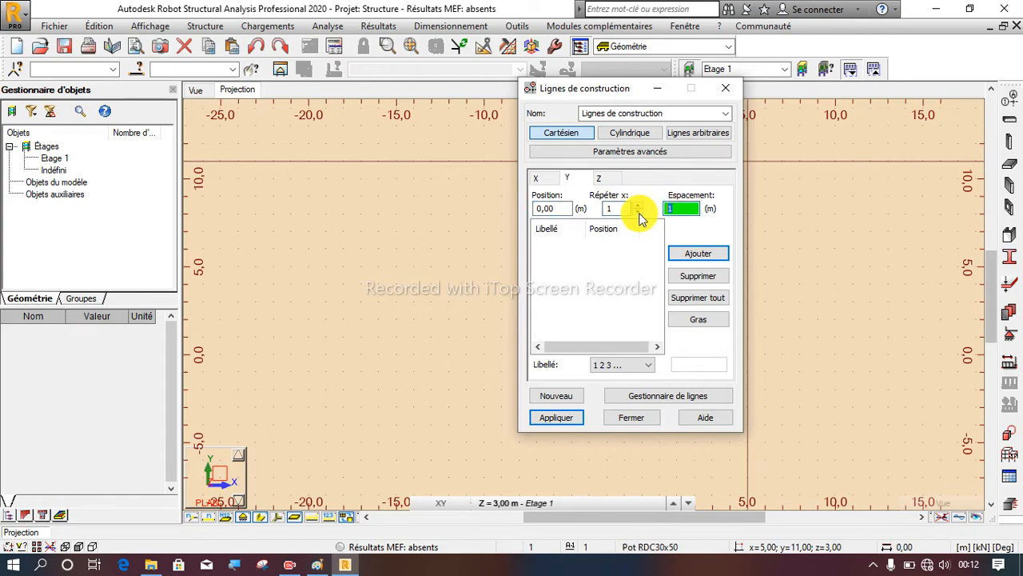
text(5)
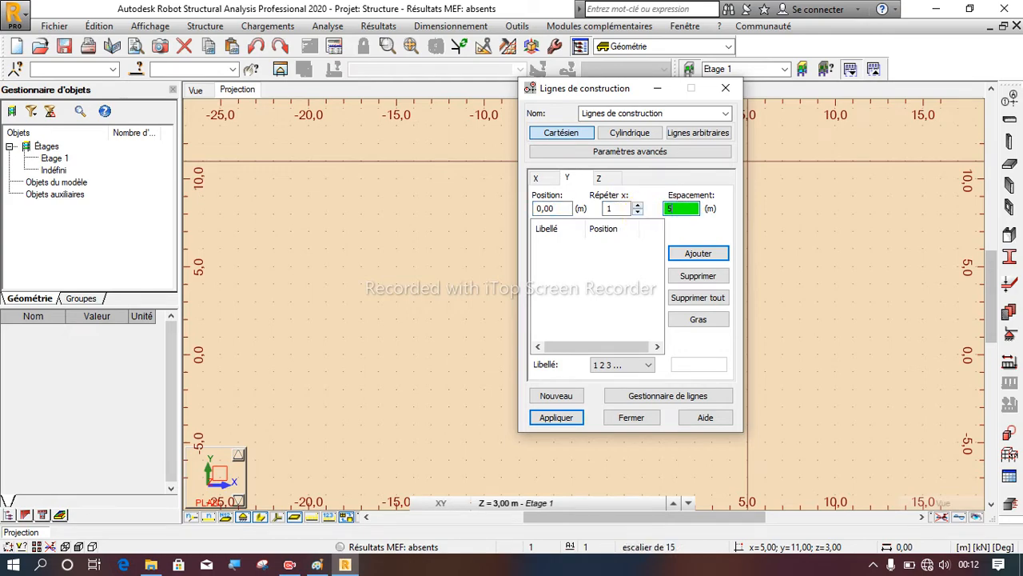
click(697, 253)
Add a third X construction line 1.5 m beyond the one at 5.00
click(599, 179)
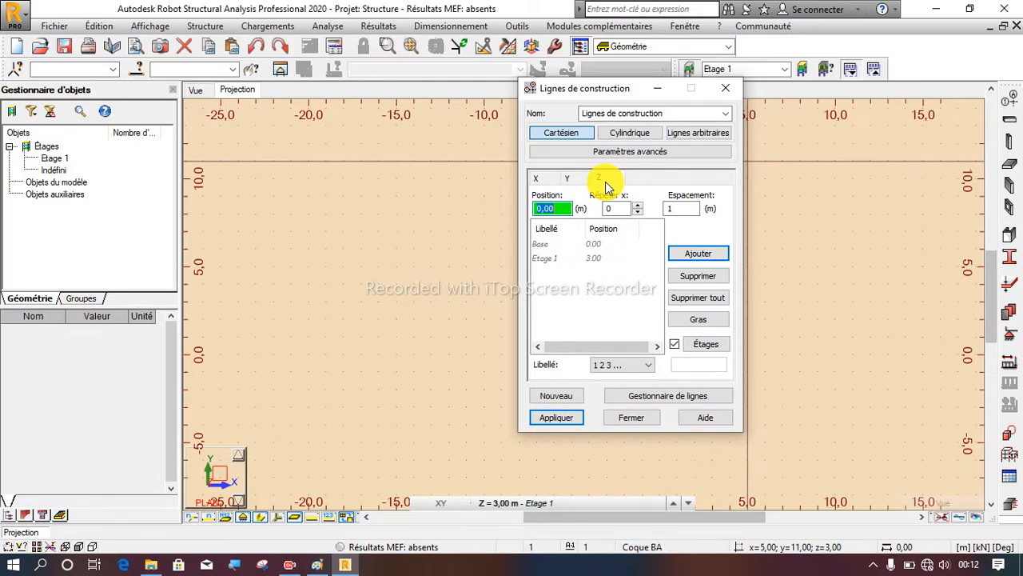
click(539, 177)
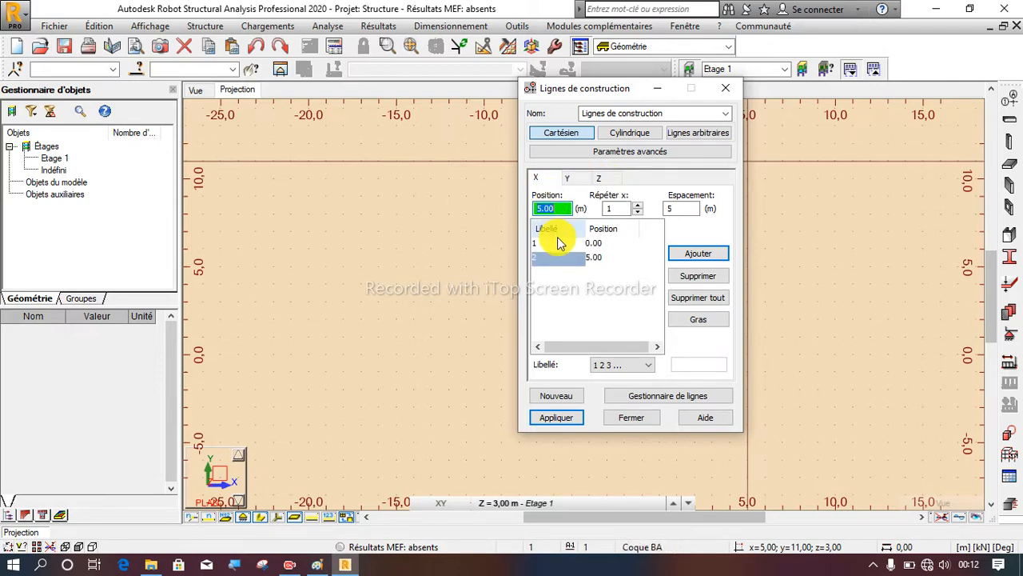
double_click(682, 208)
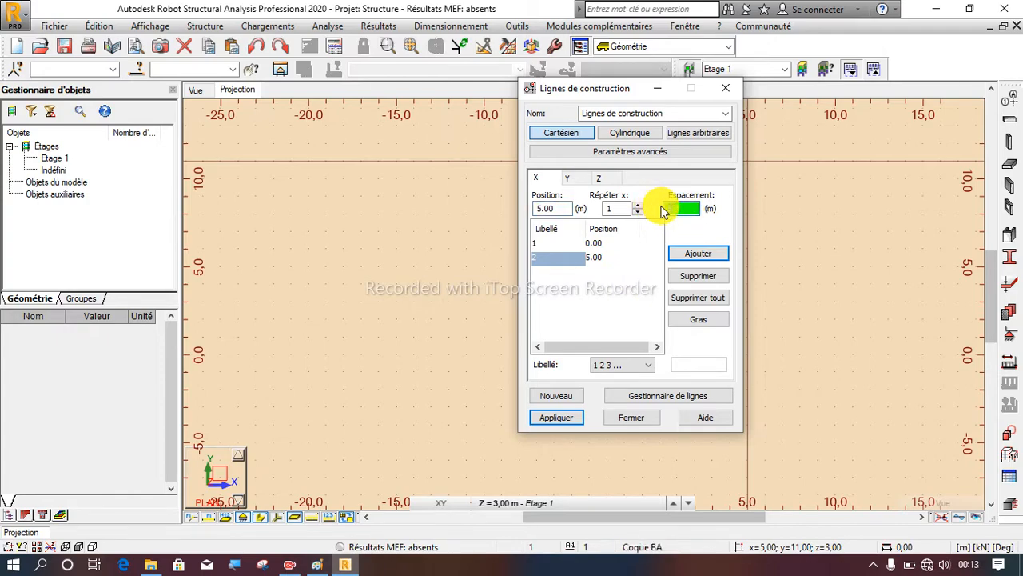
text(11.5)
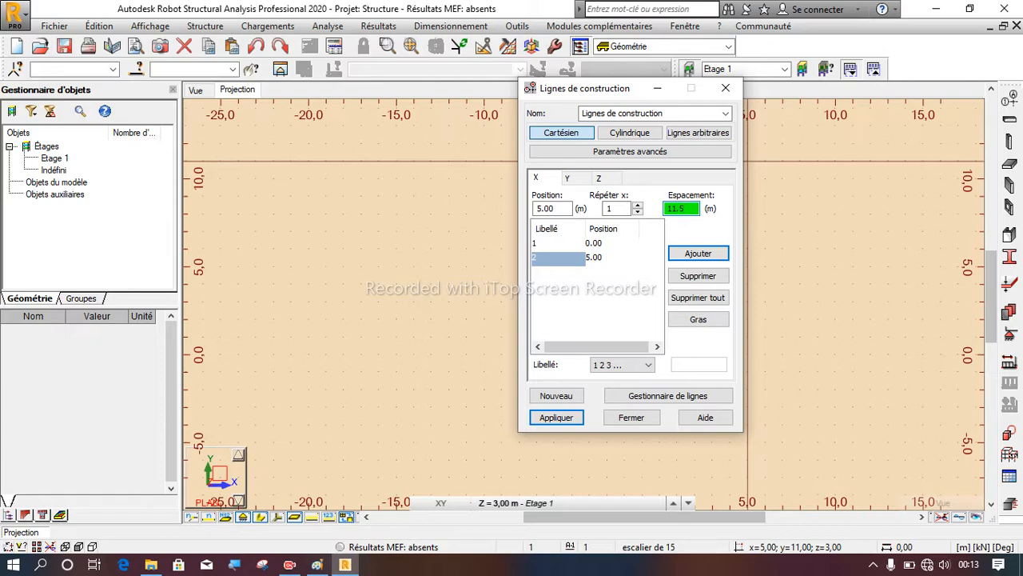
key(BackSpace)
key(BackSpace)
key(BackSpace)
text(.5)
click(686, 256)
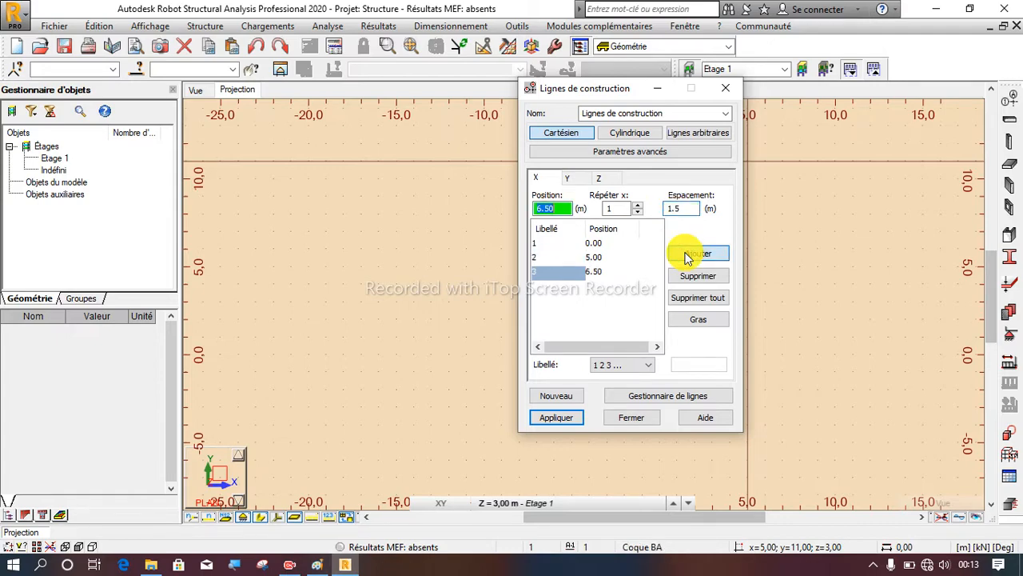
Replace the storey-based Z levels with value-labelled lines from 0.00, repeated once at 4 m spacing, and apply the grid
click(599, 177)
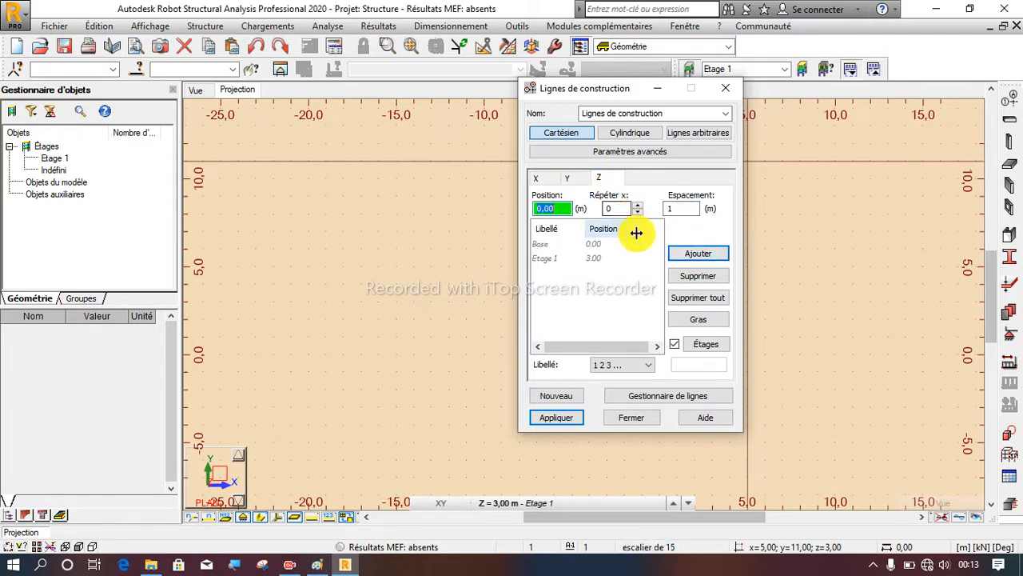
click(674, 344)
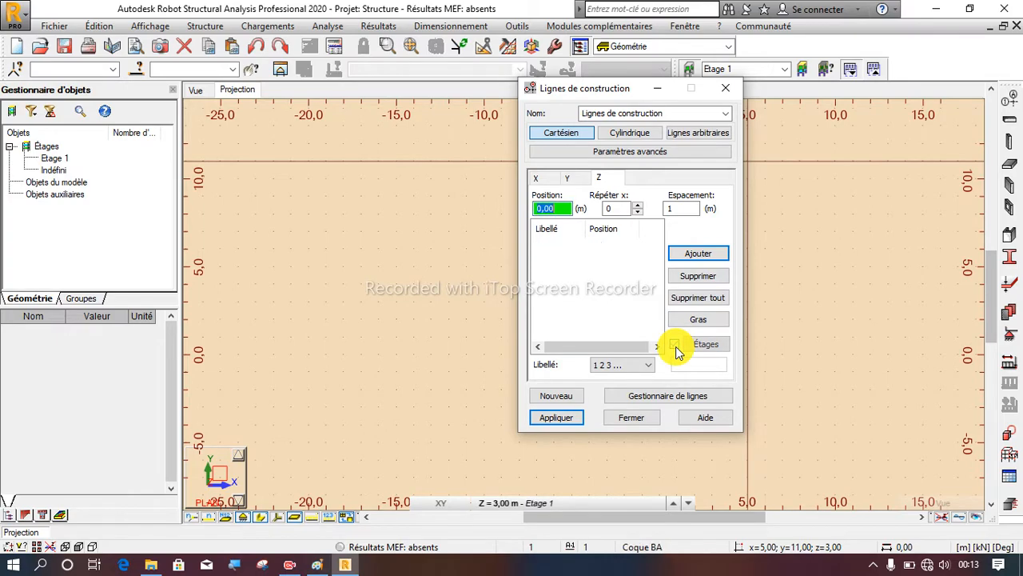
click(637, 206)
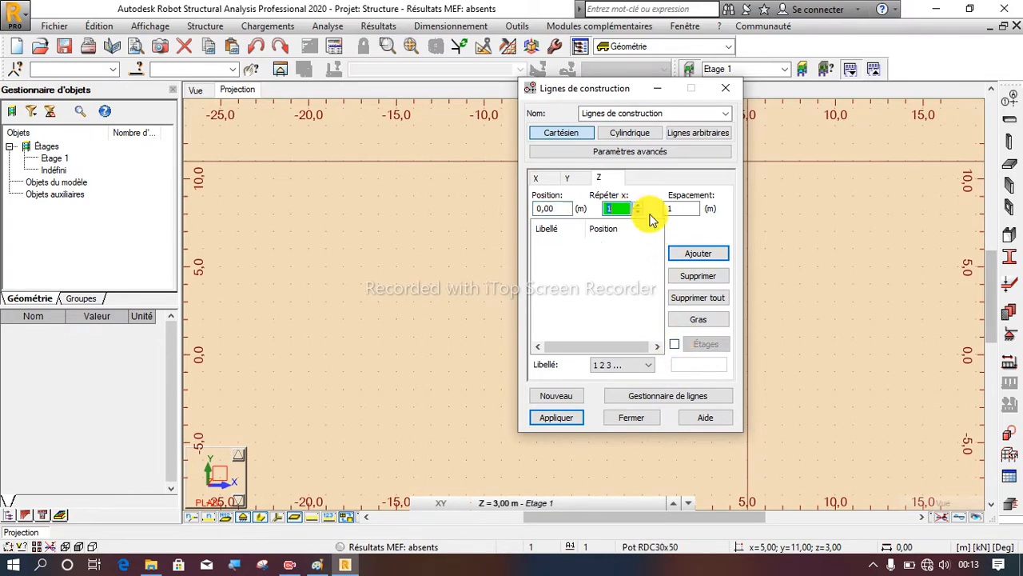
drag(677, 210, 662, 209)
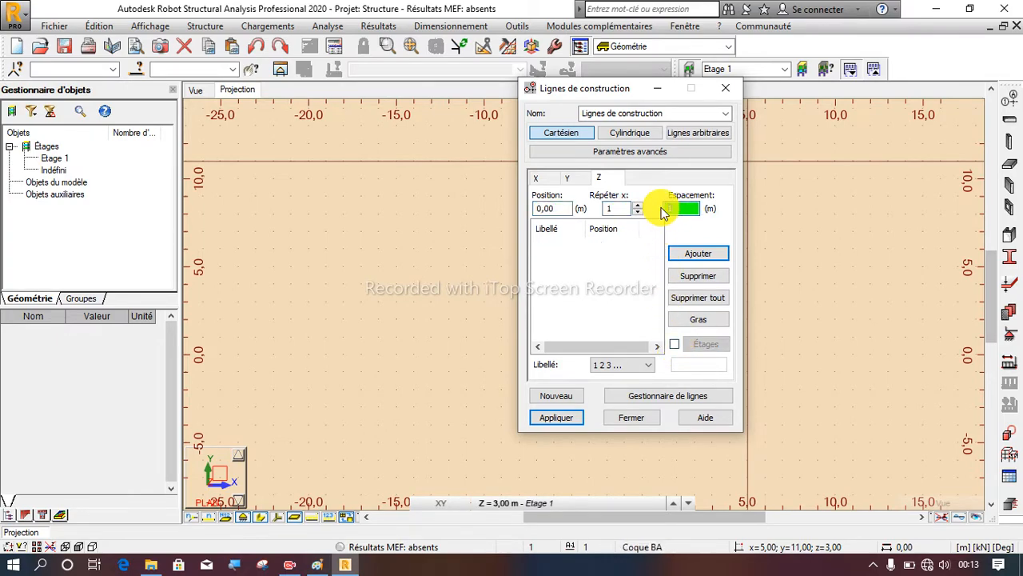
text(4)
click(633, 365)
click(616, 397)
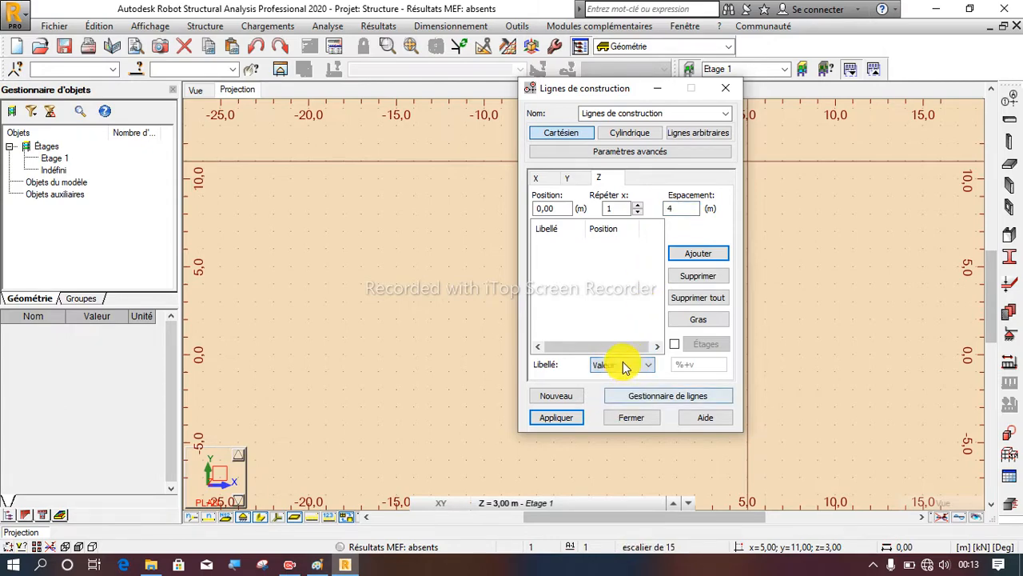
click(698, 255)
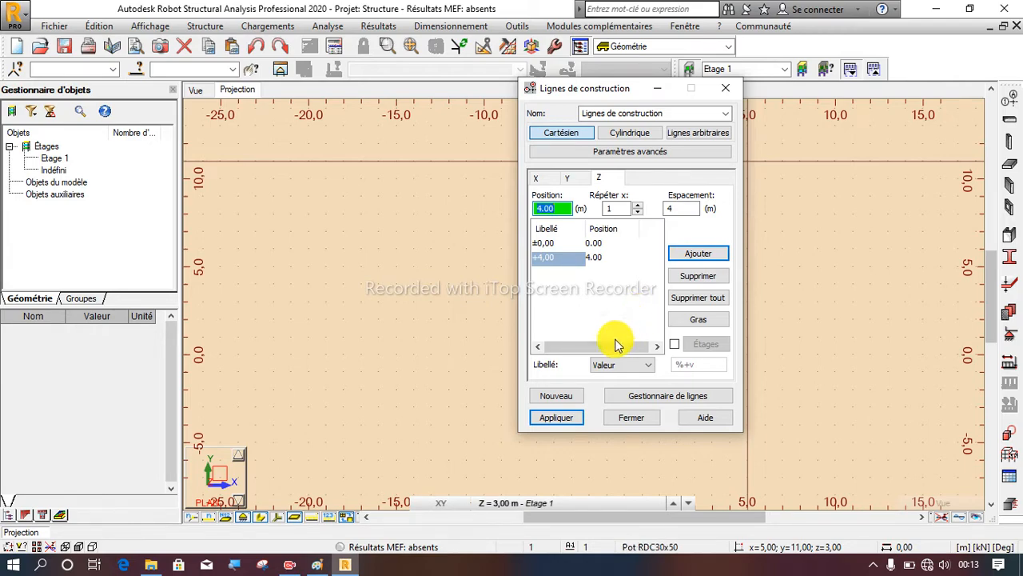
click(568, 418)
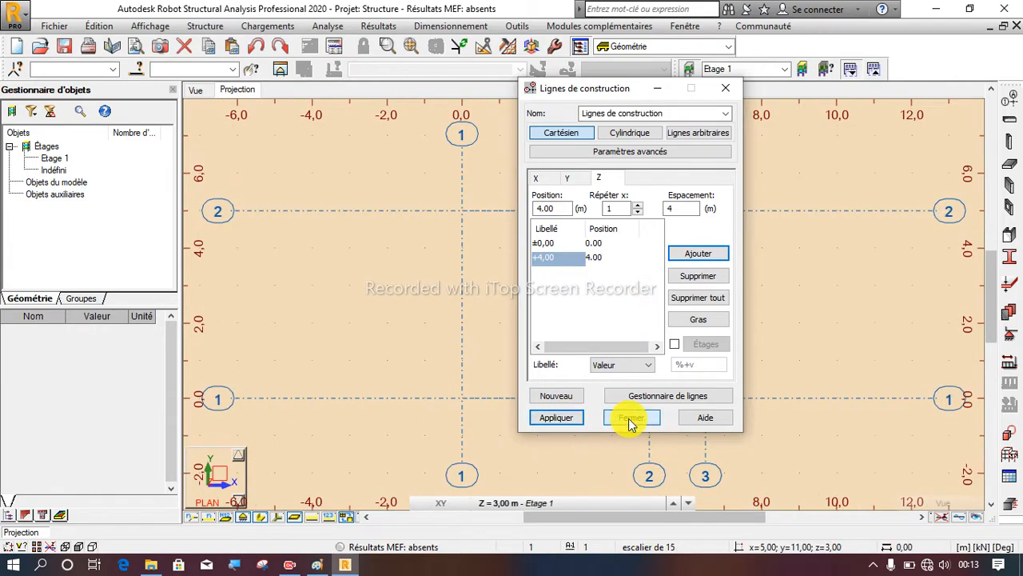
click(630, 417)
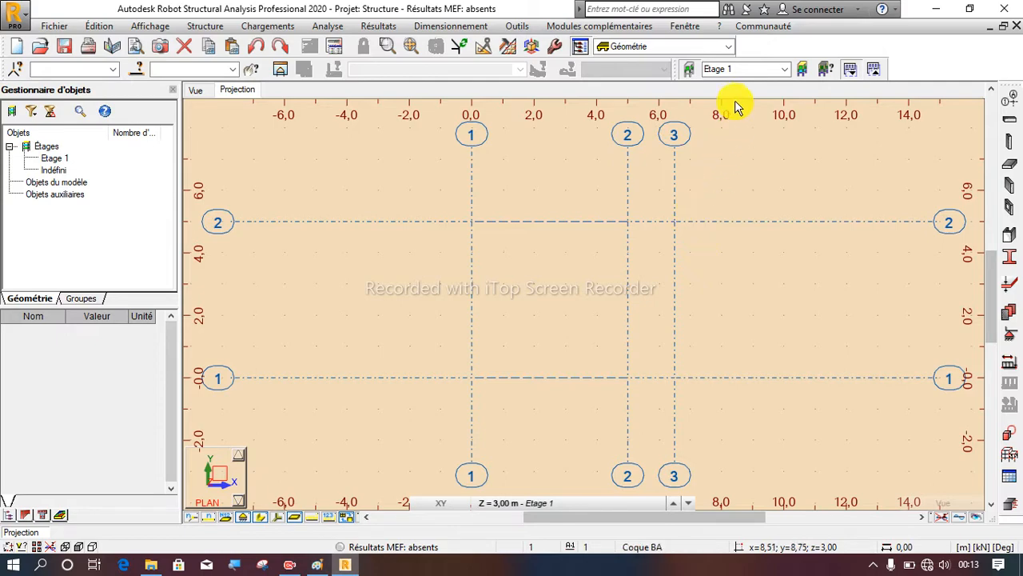
Switch the working level to Base (Z = 0.00 m) and delete all defined storeys
scroll(664, 196, down, 2)
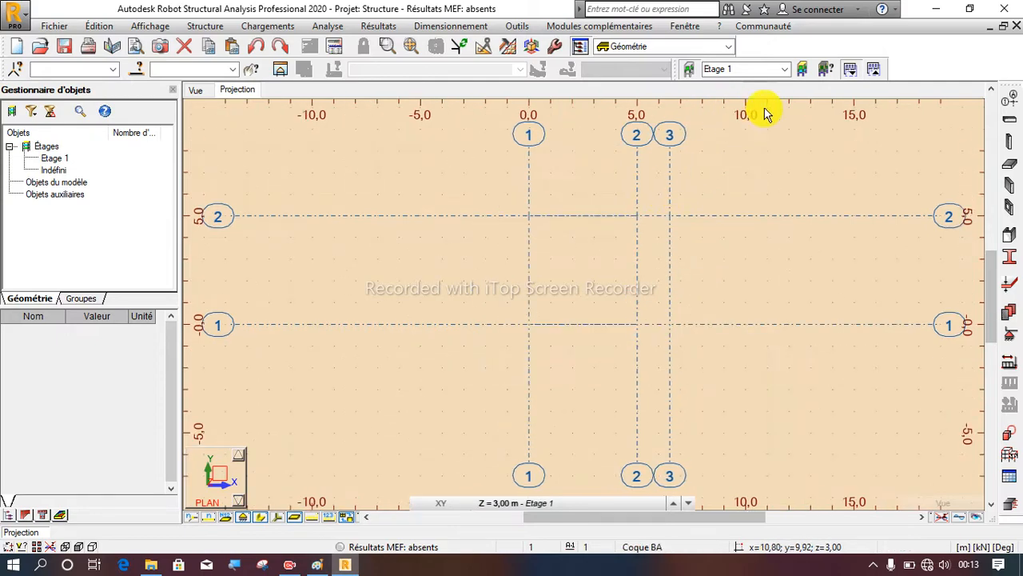
click(803, 69)
drag(605, 97, 556, 65)
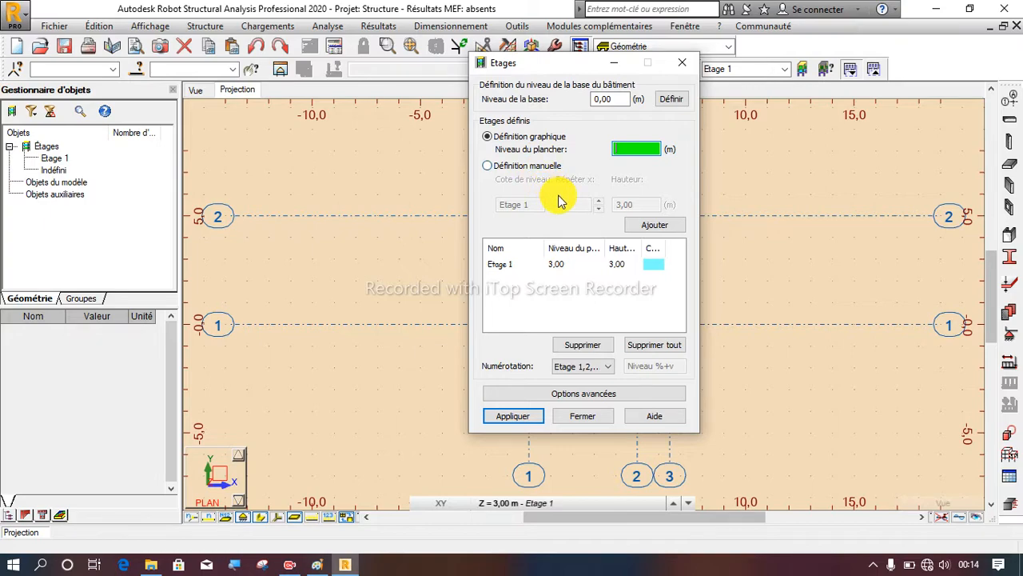
click(687, 503)
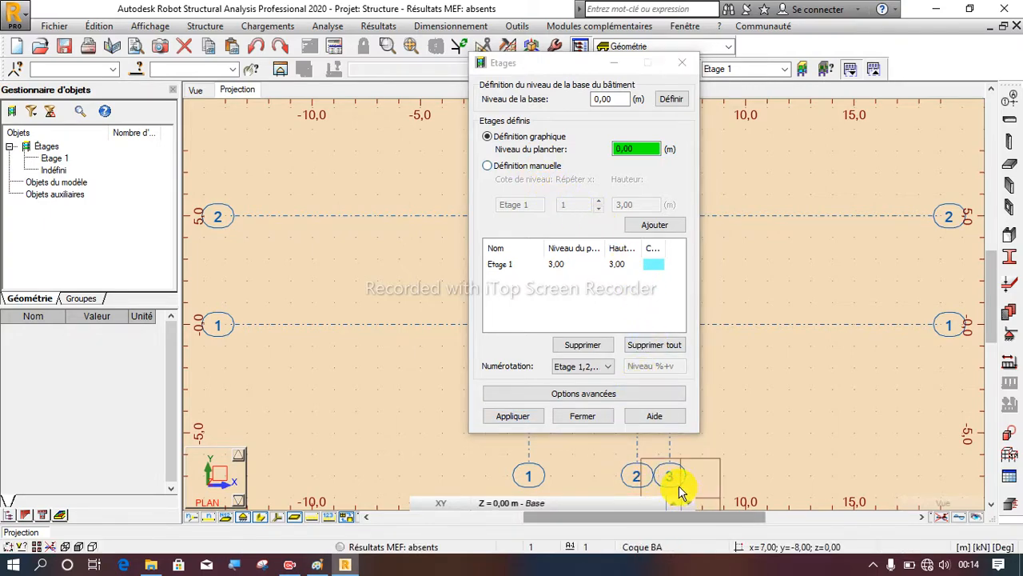
click(647, 345)
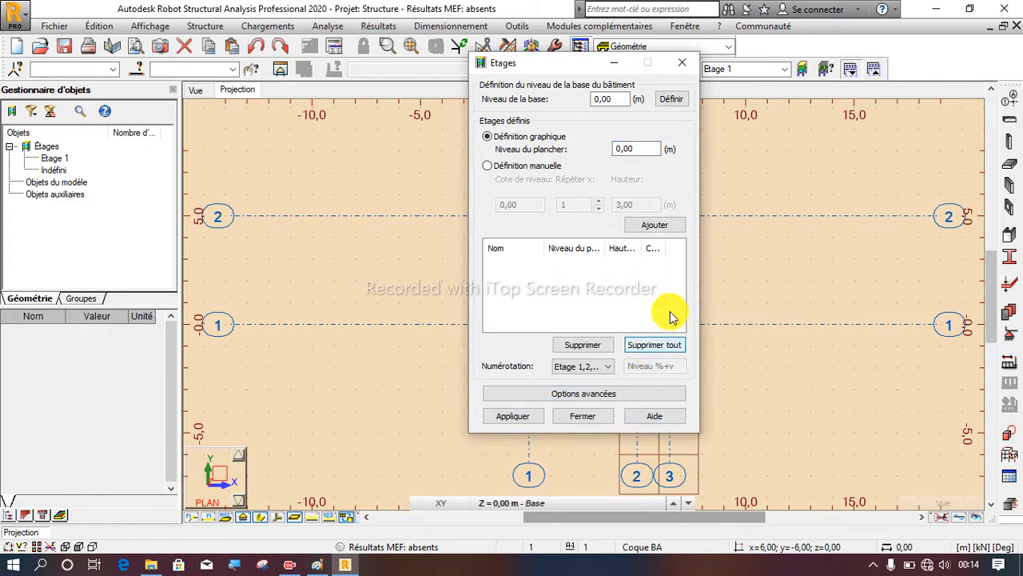
click(526, 416)
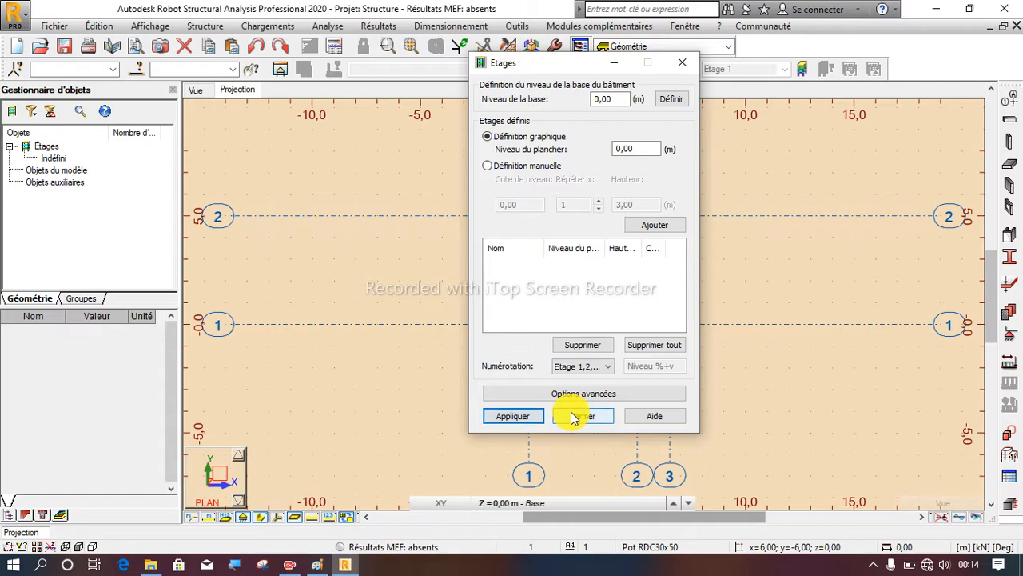
click(582, 416)
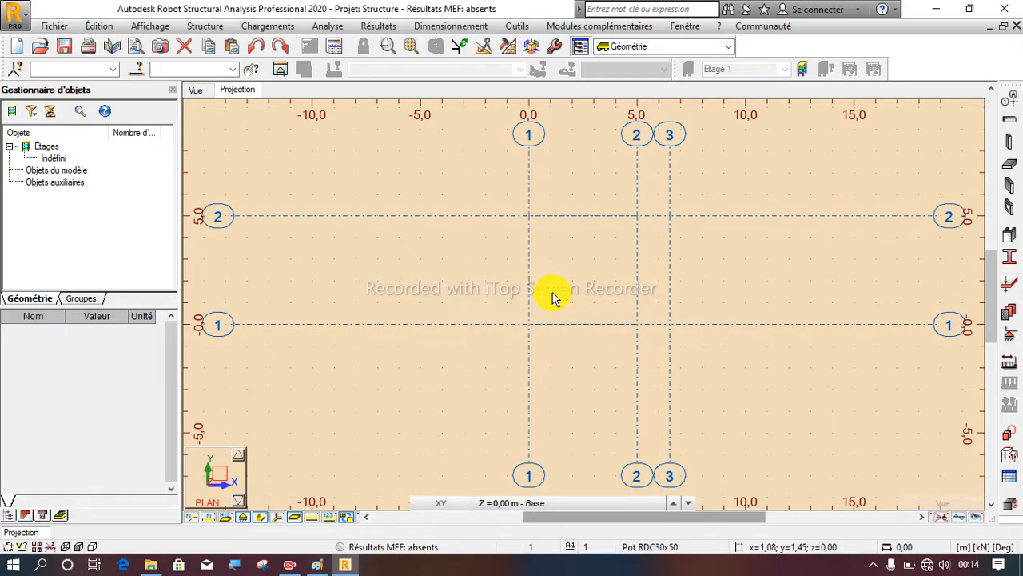
Define a new storey graphically with its floor level at 4 m and apply it
click(801, 72)
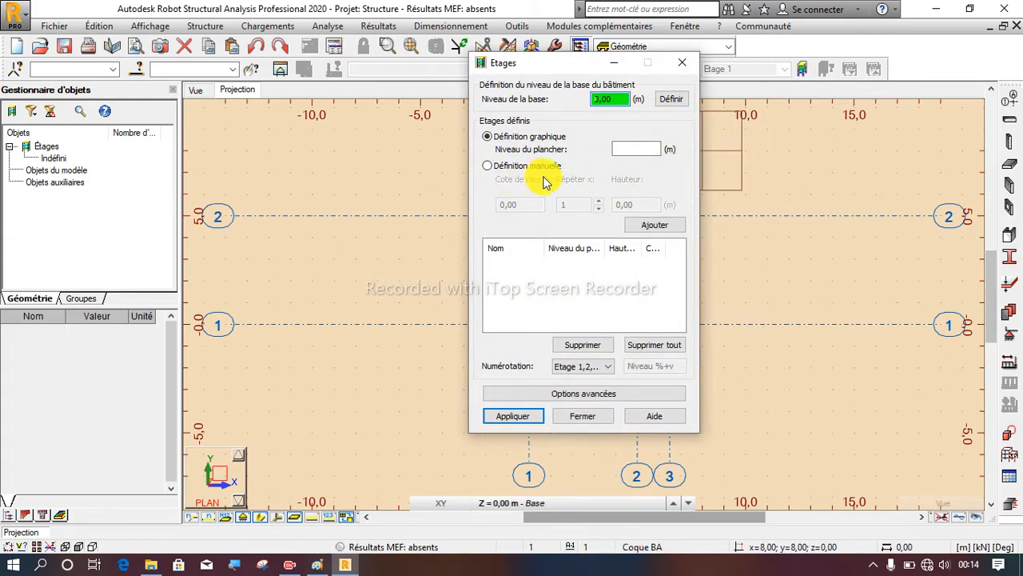
click(630, 149)
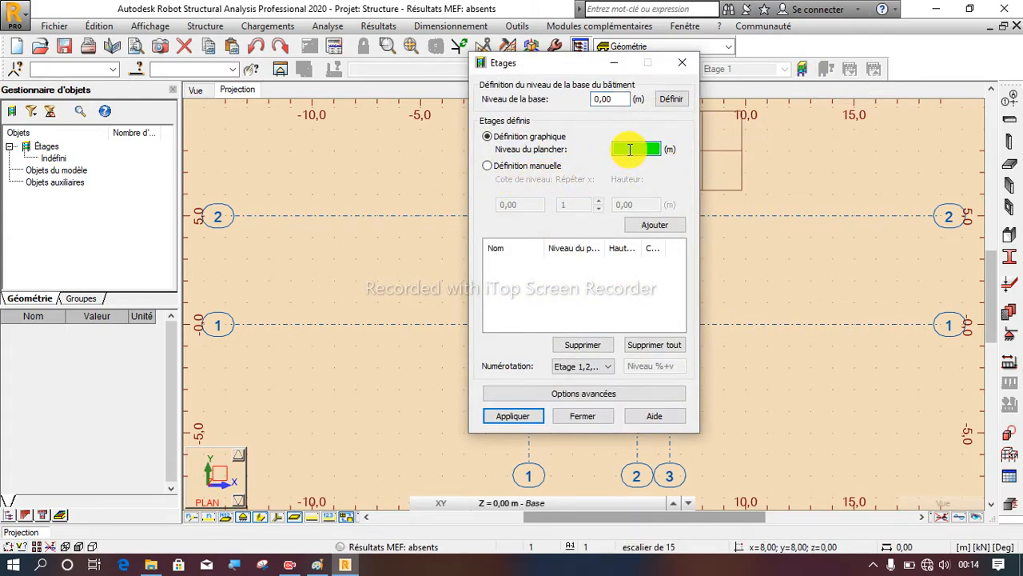
text(4)
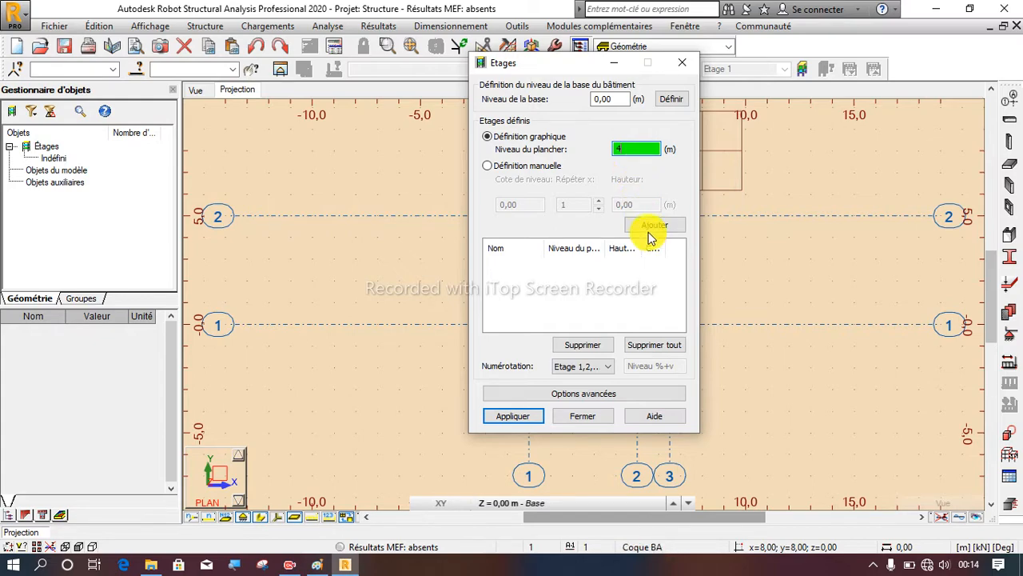
click(652, 227)
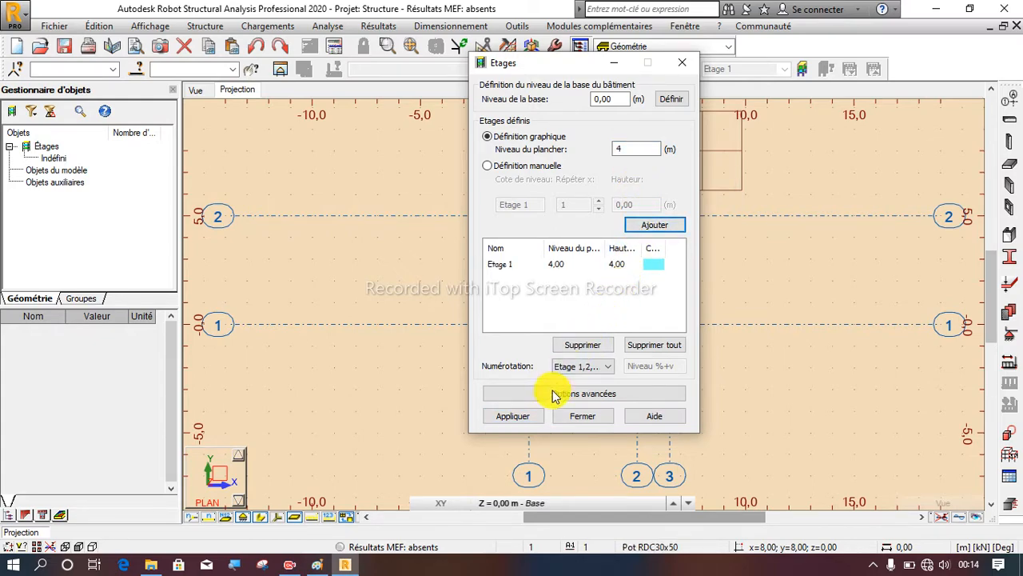
click(519, 418)
click(557, 411)
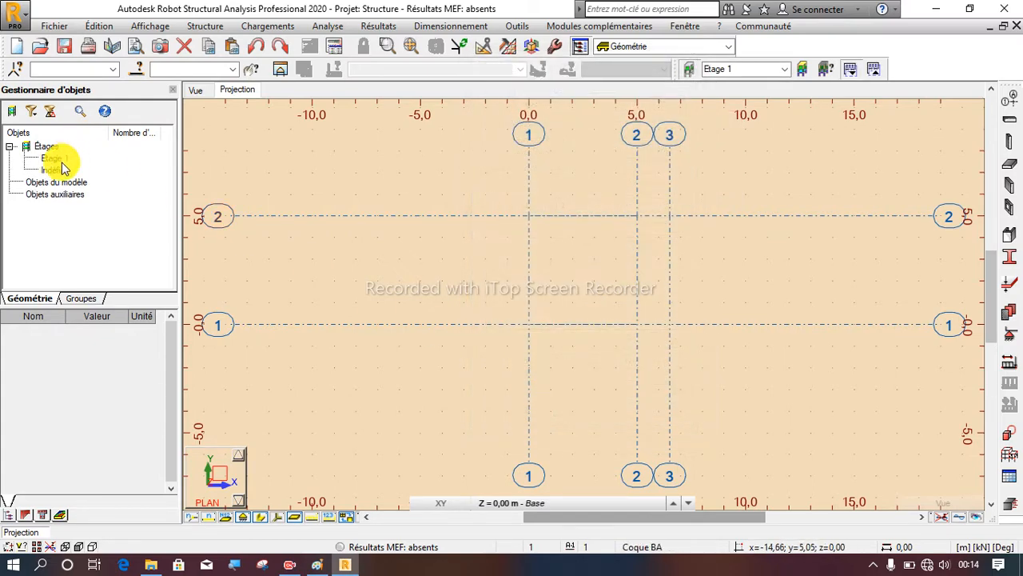
Configure a reinforced concrete column as type Poteau BA with section C 45x45 and a height of 4 m
scroll(471, 258, down, 1)
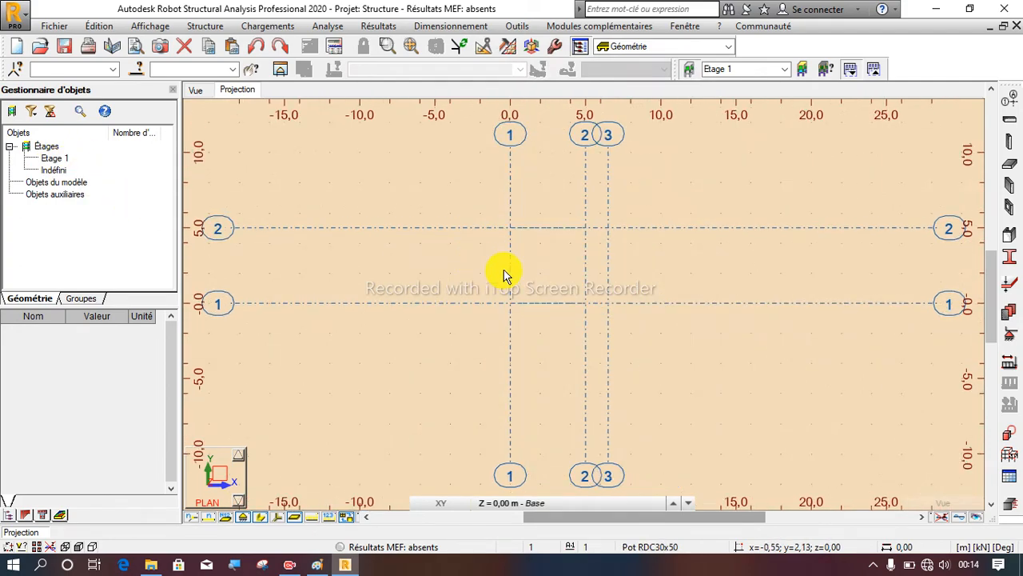
scroll(504, 274, up, 2)
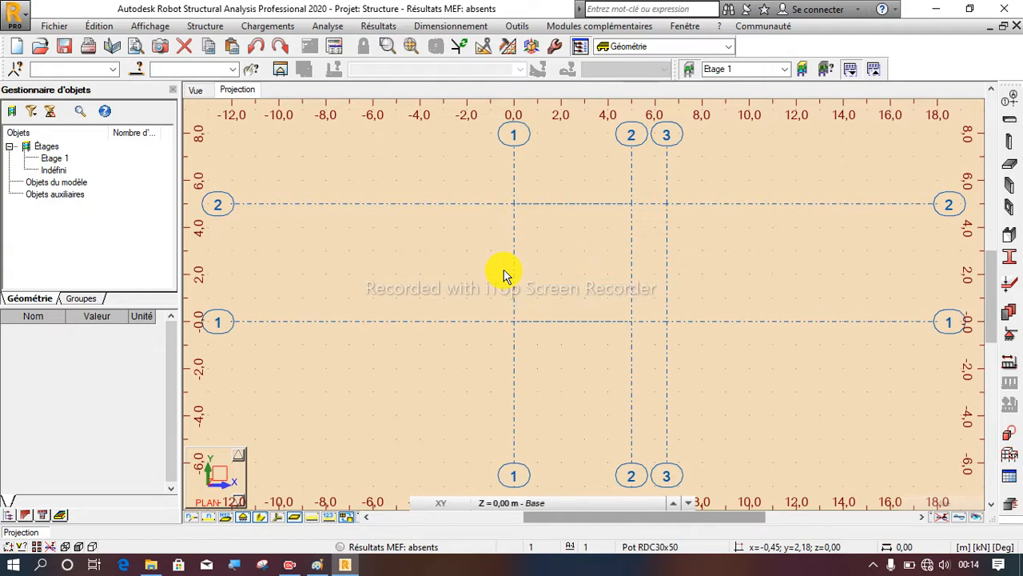
scroll(466, 306, down, 1)
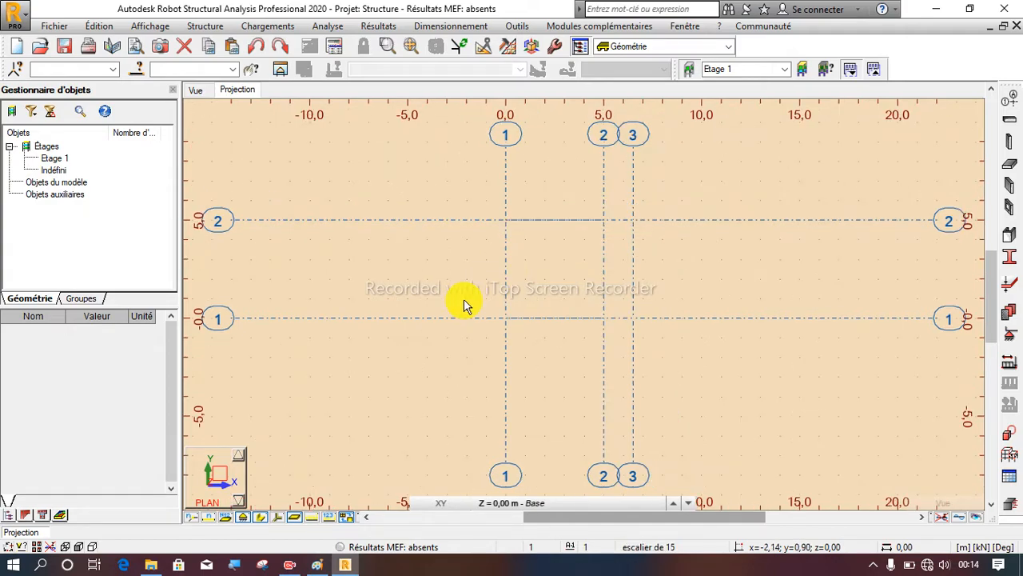
click(1008, 141)
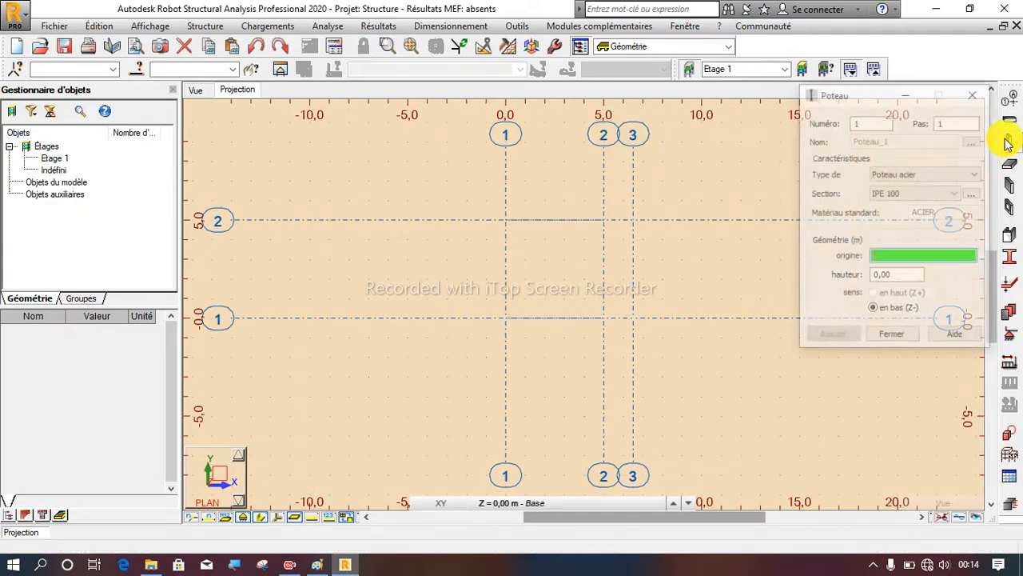
click(897, 174)
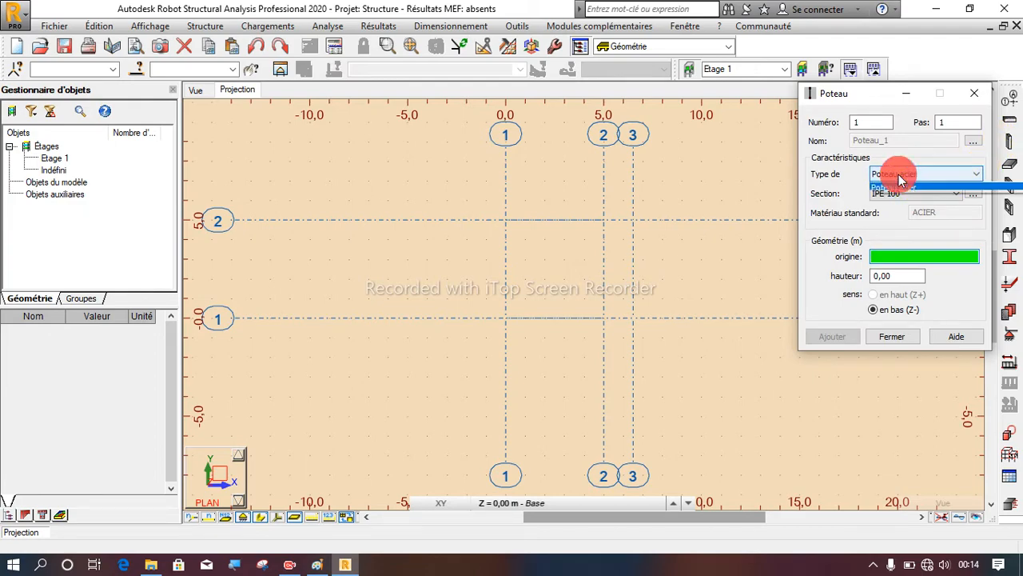
click(891, 196)
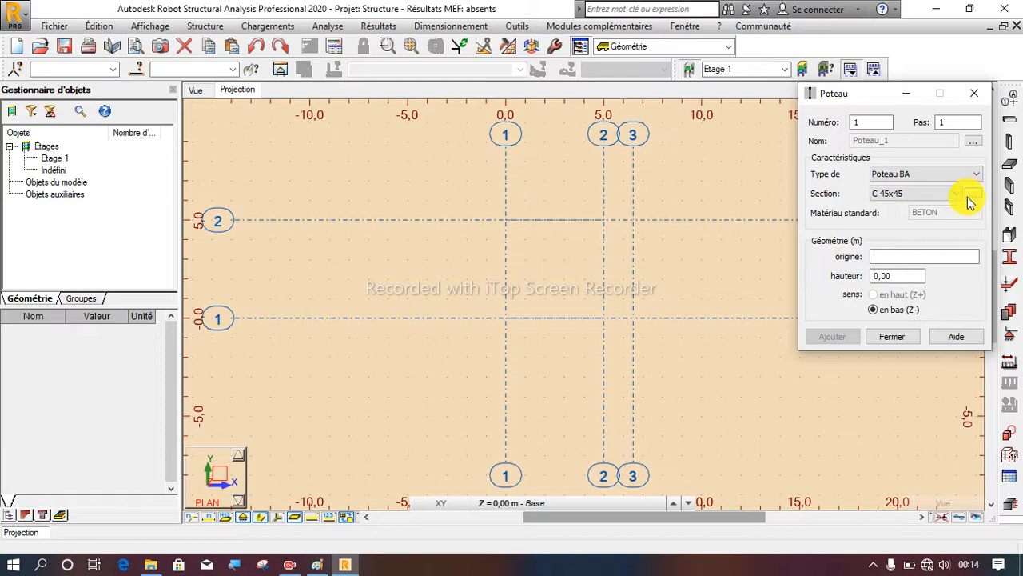
click(505, 220)
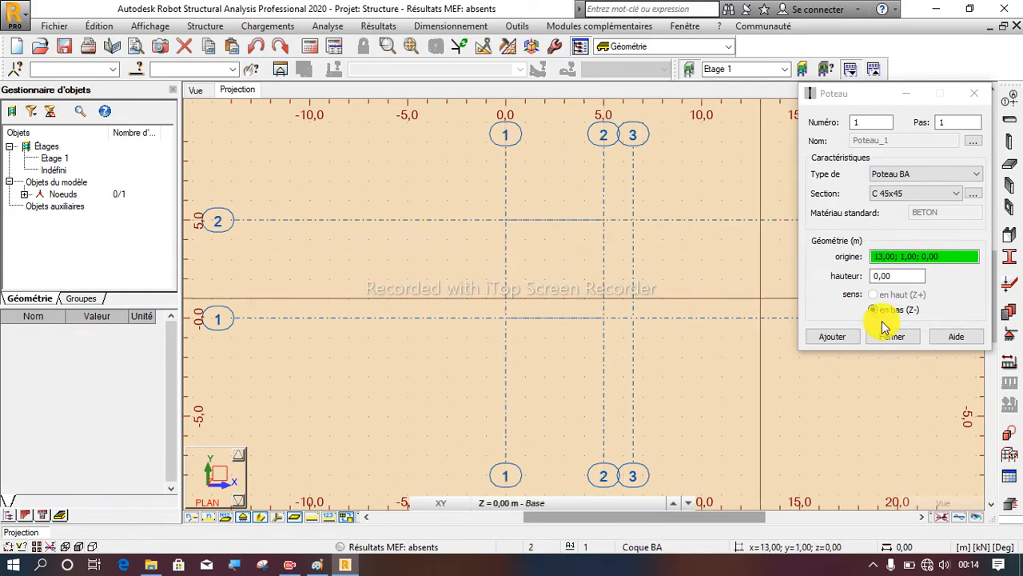
click(879, 275)
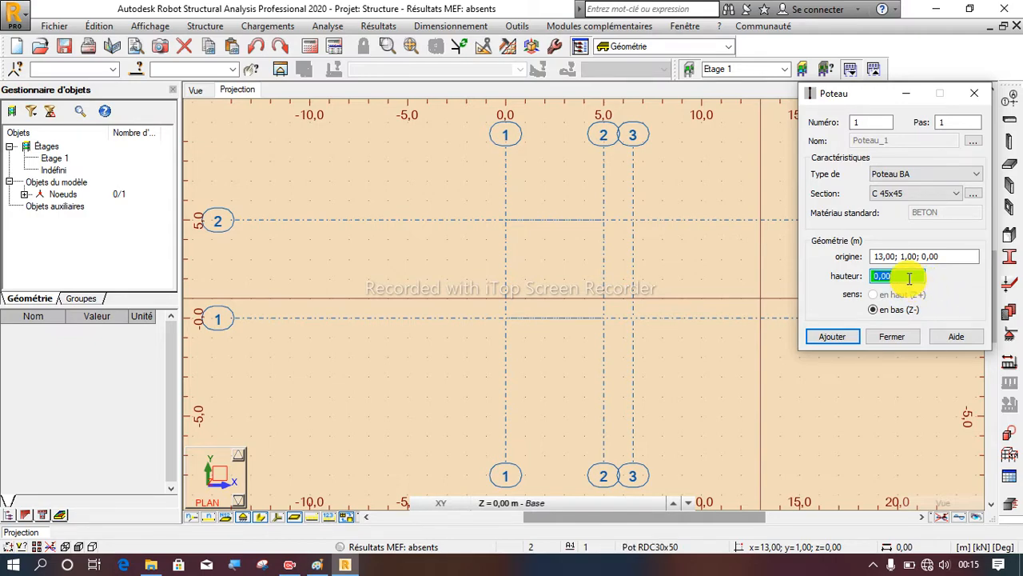
text(4)
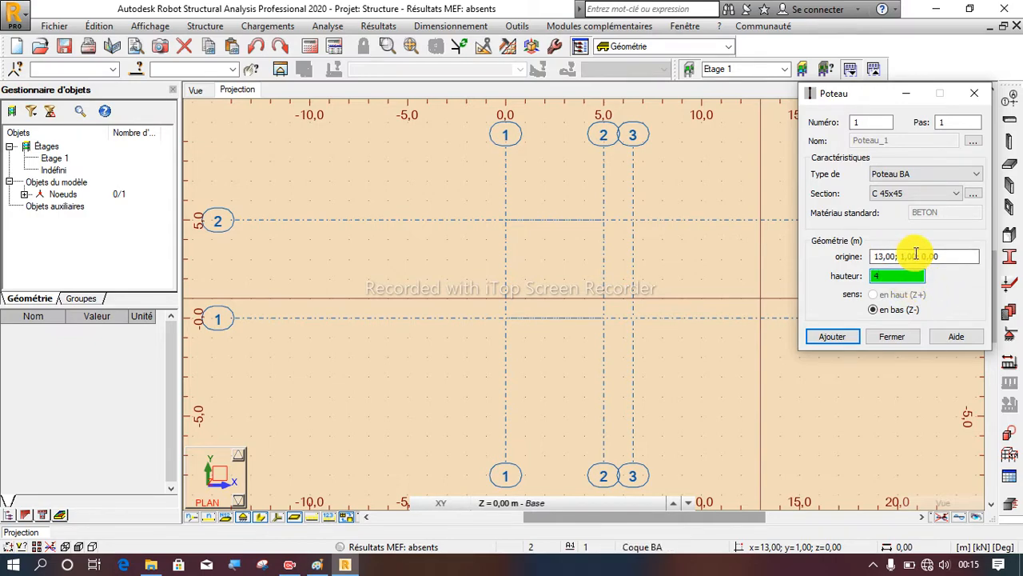
Place columns at the four intersections of X lines 1 and 2 with Y lines 1 and 2 on the Base level
click(942, 255)
click(505, 220)
click(505, 318)
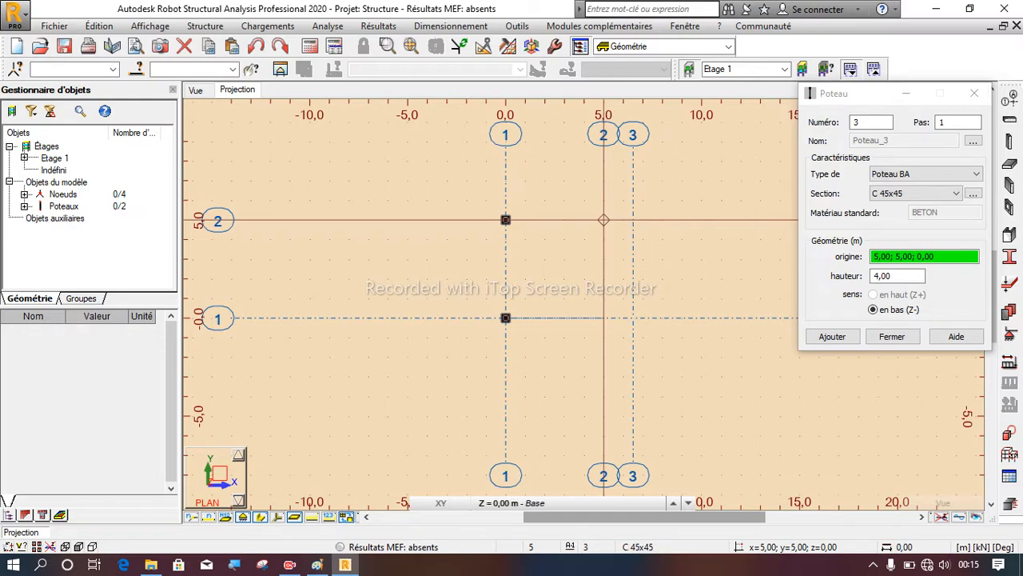
click(604, 219)
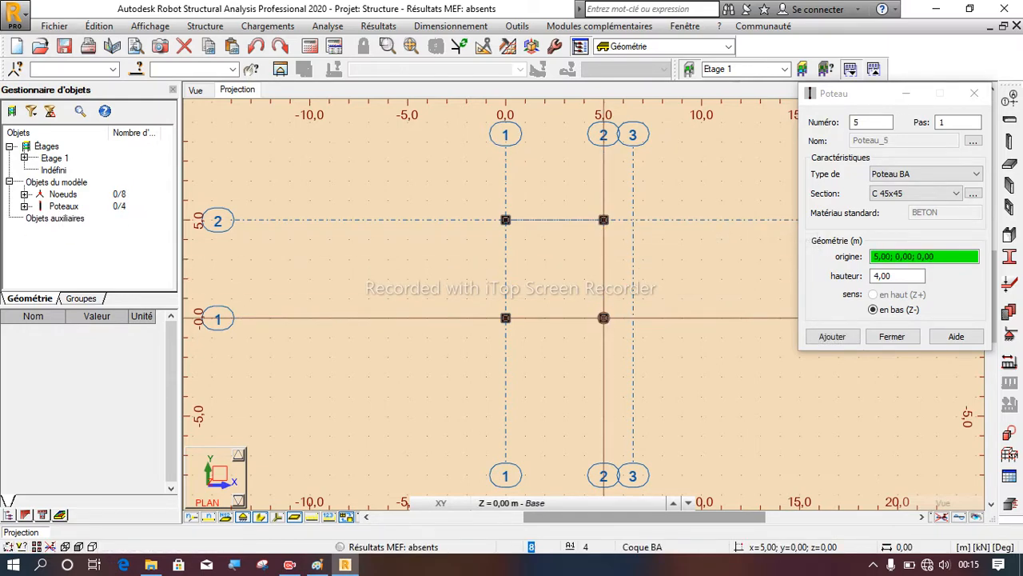
click(891, 336)
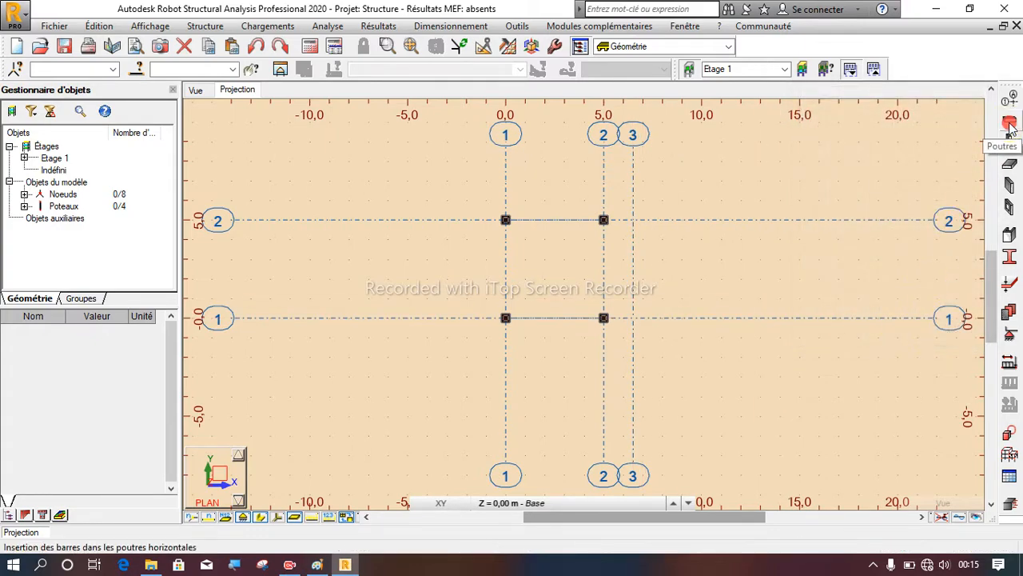
Configure a reinforced concrete beam as type Poutre BA with section B 30x50
click(1009, 124)
click(909, 174)
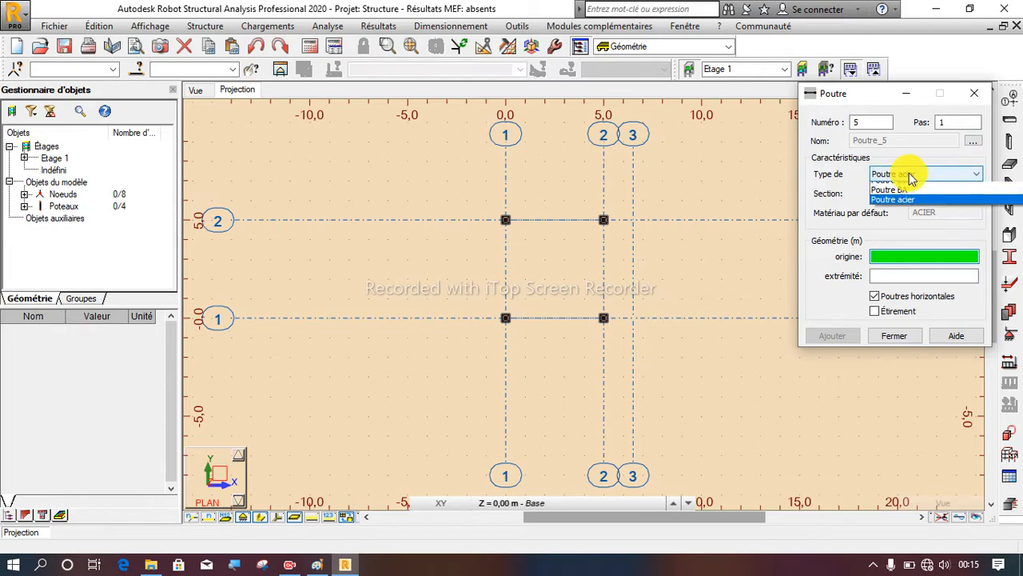
click(904, 196)
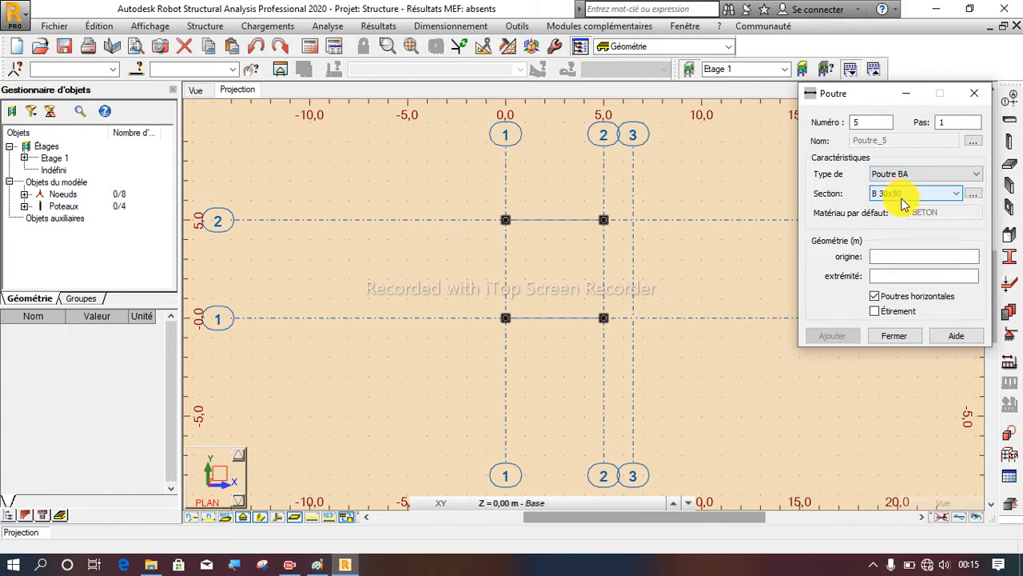
click(887, 256)
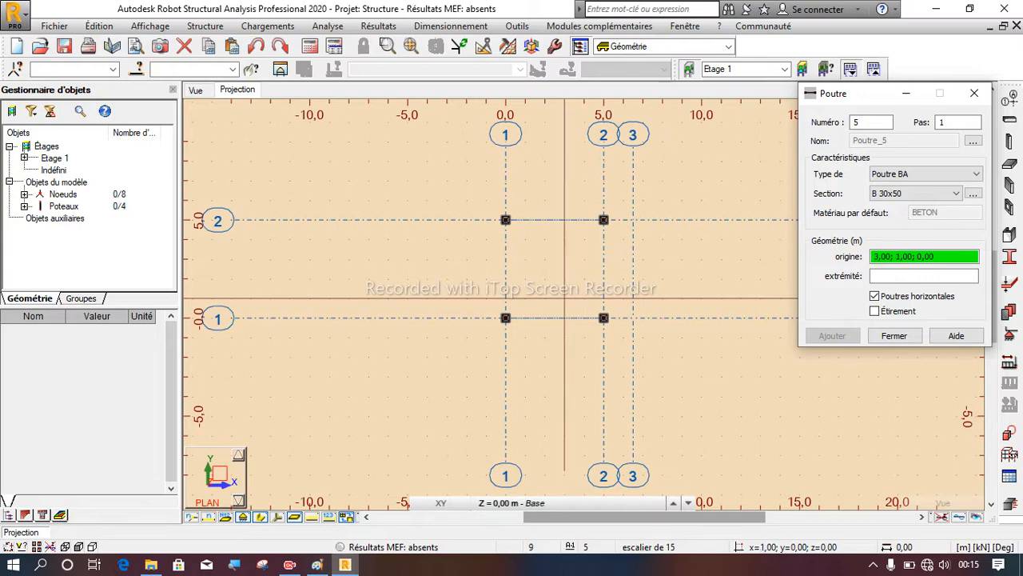
scroll(519, 318, up, 2)
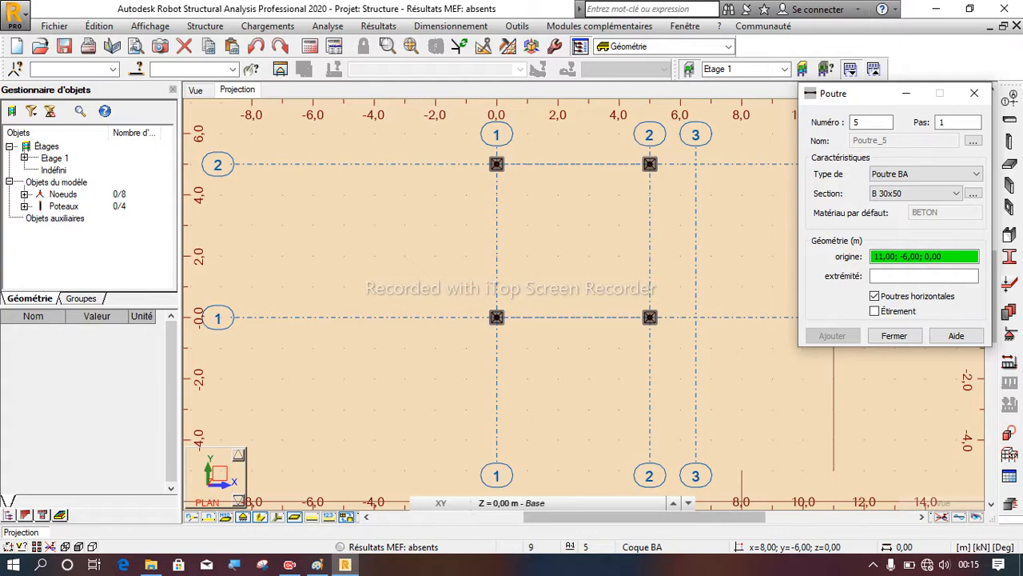
scroll(446, 417, down, 1)
Select all four columns in the 3D view and delete them
click(198, 90)
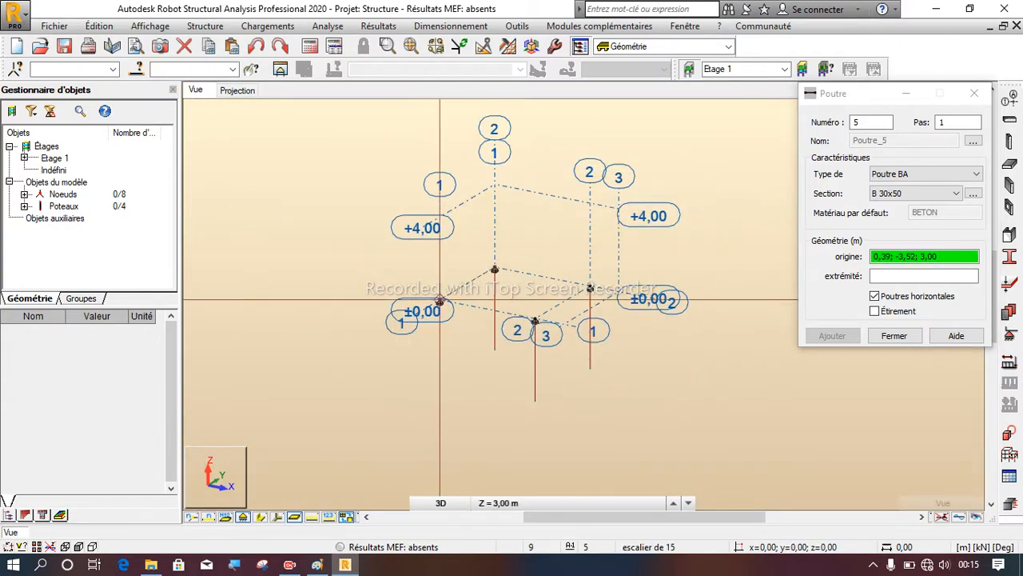
click(896, 335)
drag(468, 283, 637, 427)
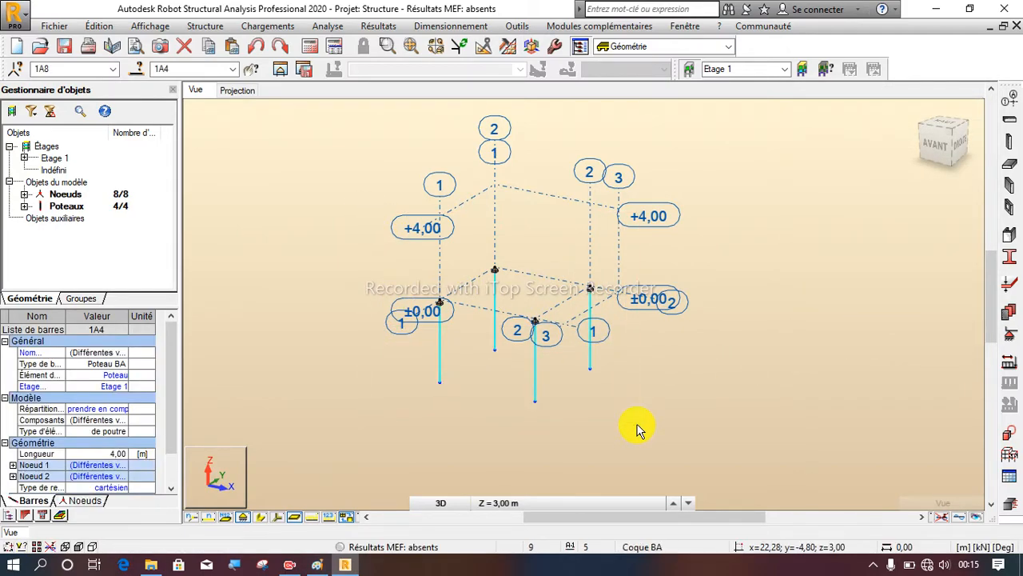
key(Delete)
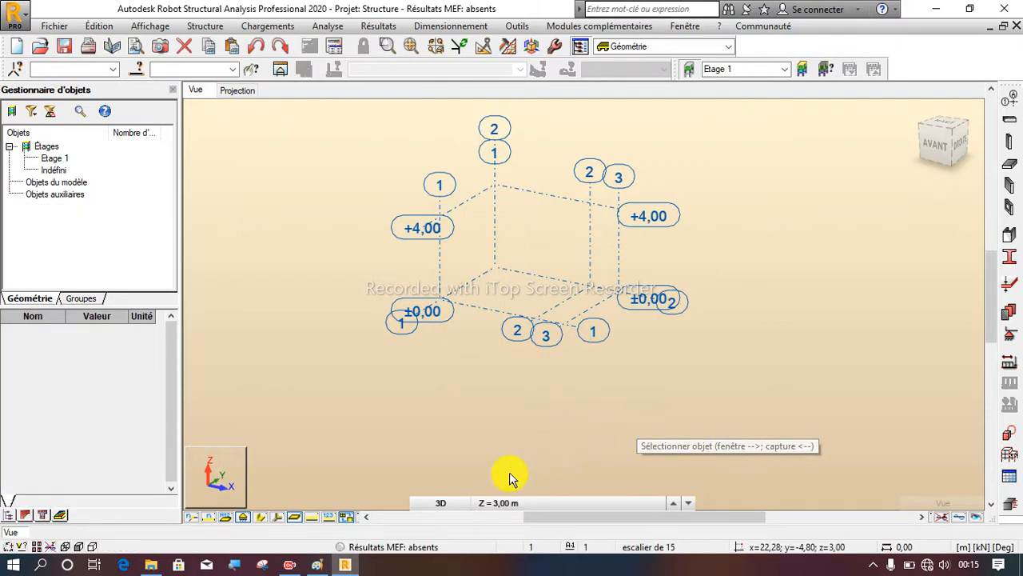
Return to the XY plan projection and set the working level to Etage 1 (Z = 4.00 m)
click(501, 505)
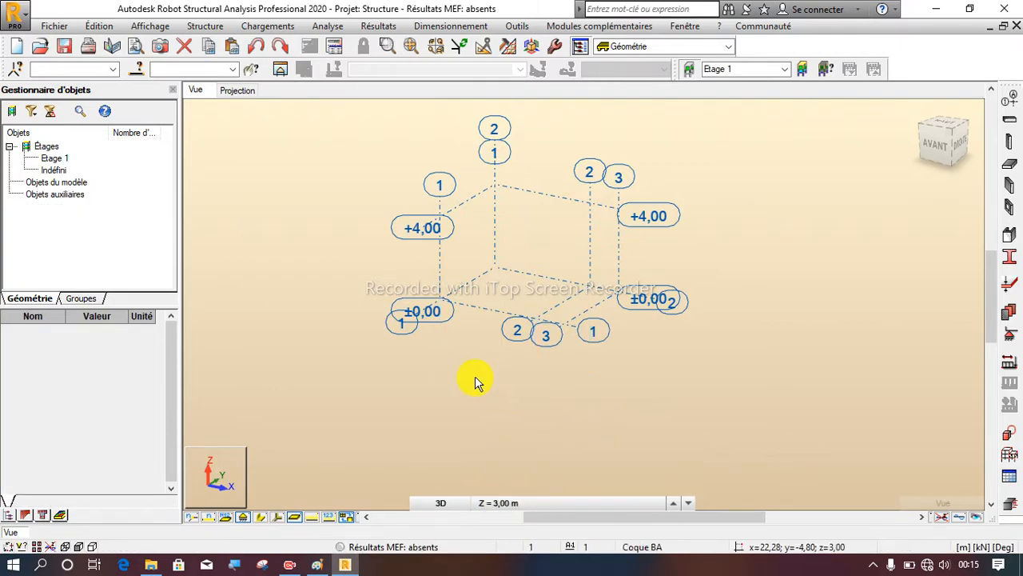
click(442, 503)
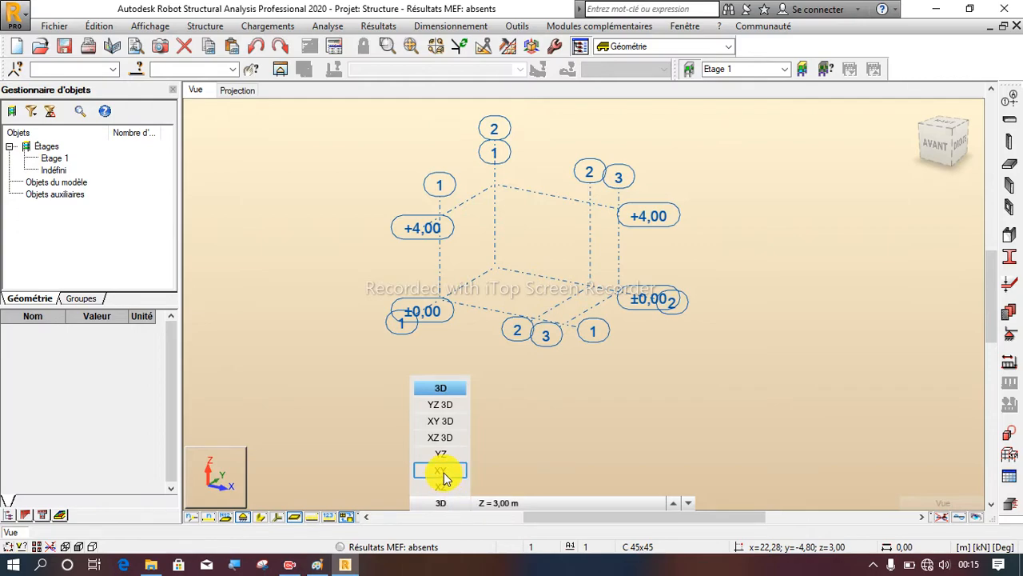
click(444, 474)
click(243, 90)
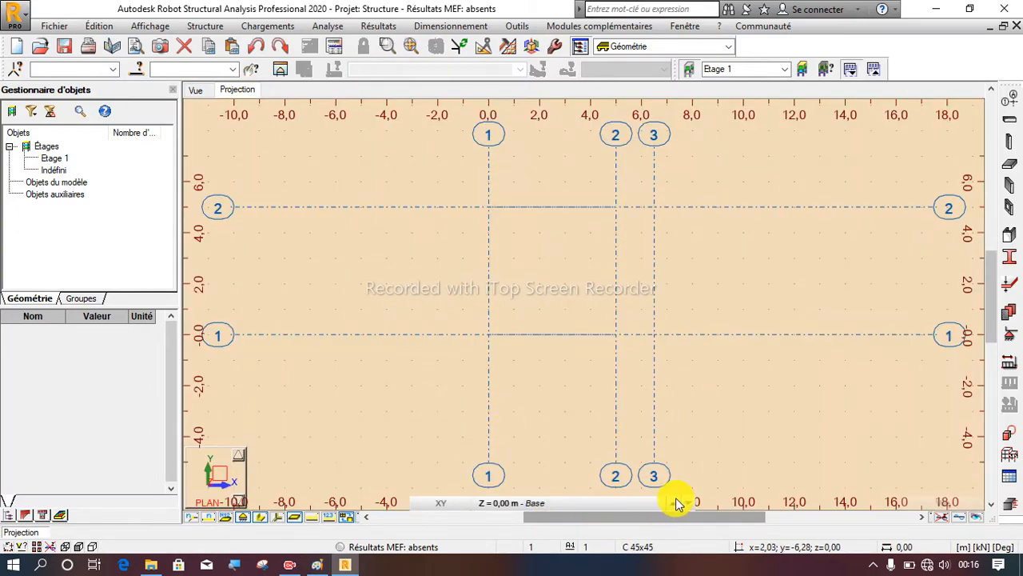
click(669, 503)
click(671, 505)
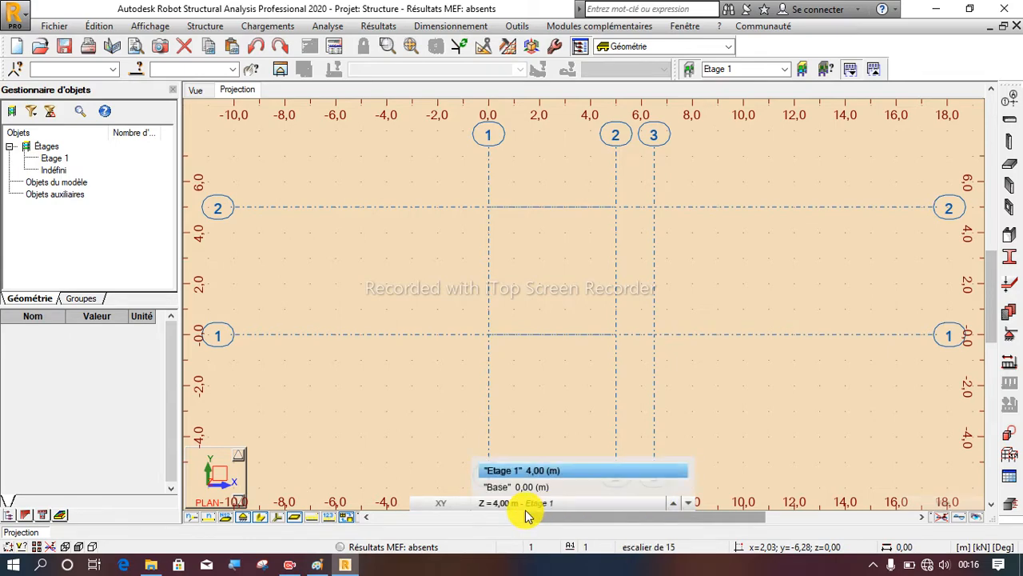
click(612, 470)
Place four C 45x45 columns, 4 m high and extending downward, where X lines 1 and 2 cross Y lines 1 and 2 on Etage 1
click(1012, 140)
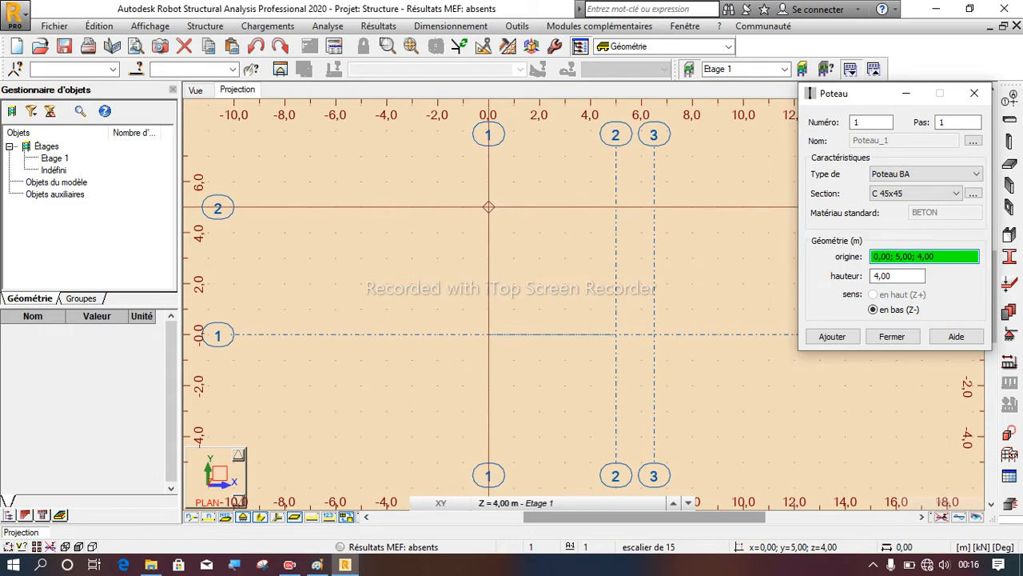
click(488, 207)
click(489, 335)
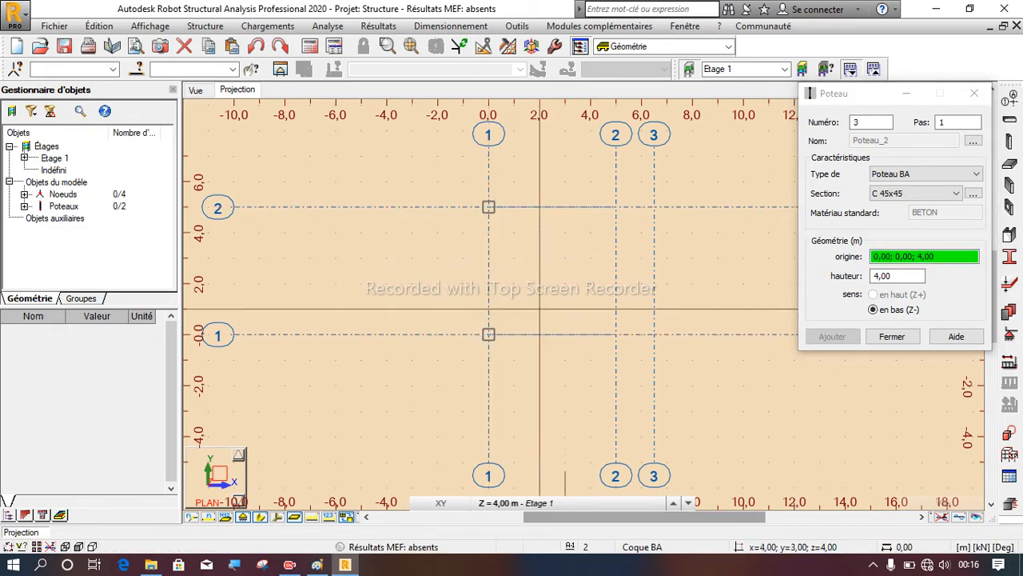
click(616, 207)
click(616, 334)
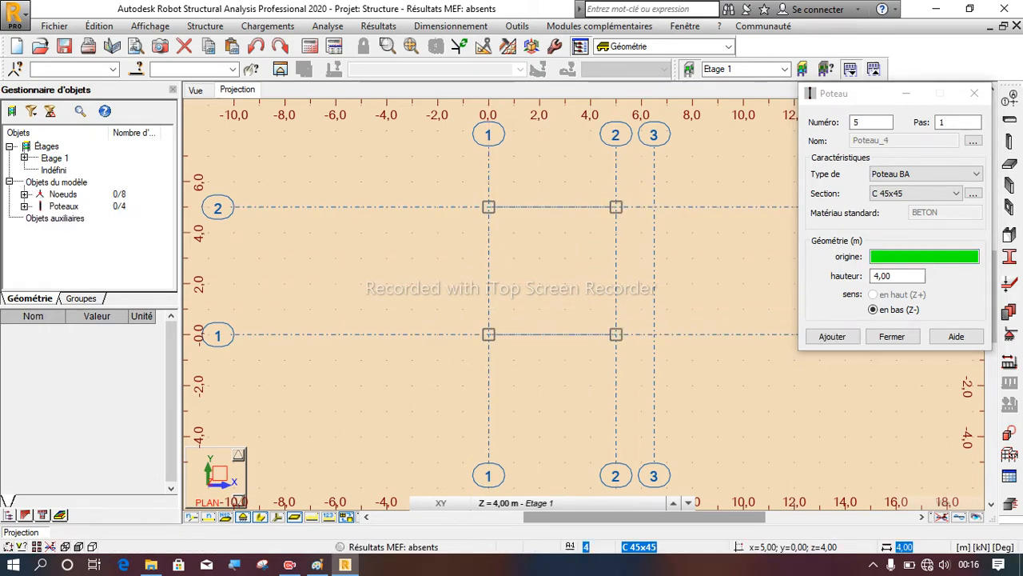
click(893, 337)
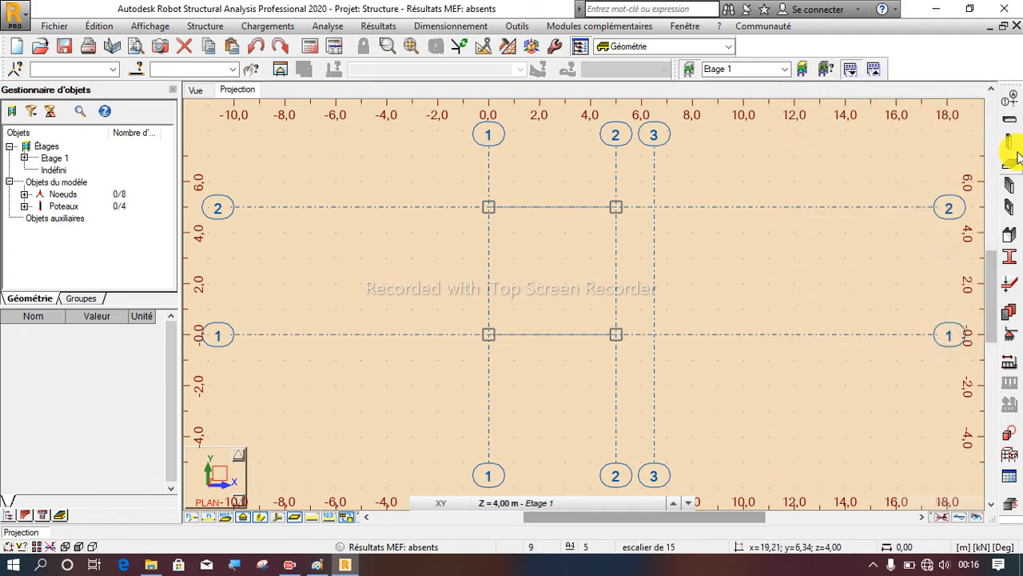
Add B 30x50 beams between the columns along X line 1, Y line 1 and Y line 2, leaving the X line 2 side open
click(1007, 121)
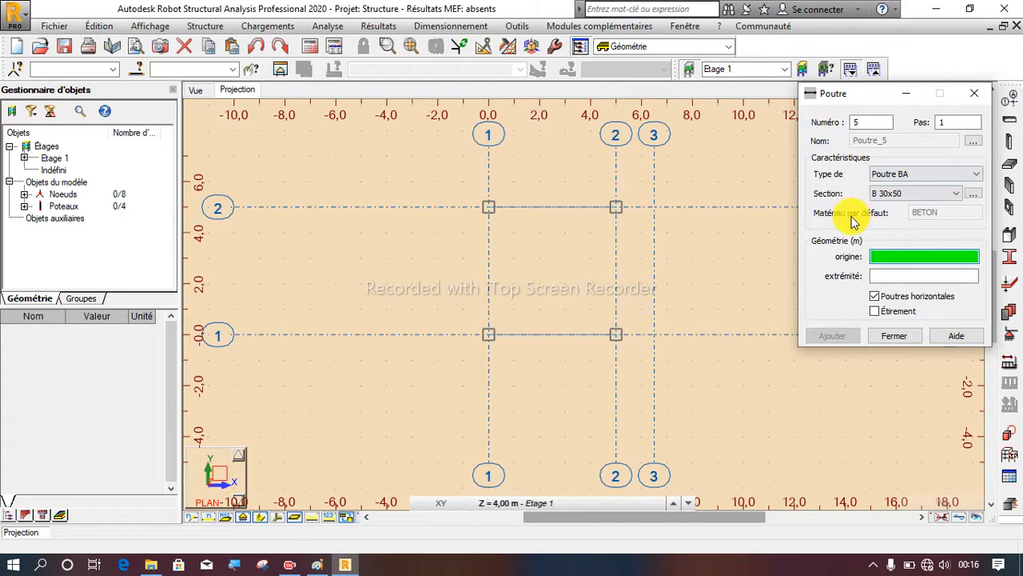
click(488, 207)
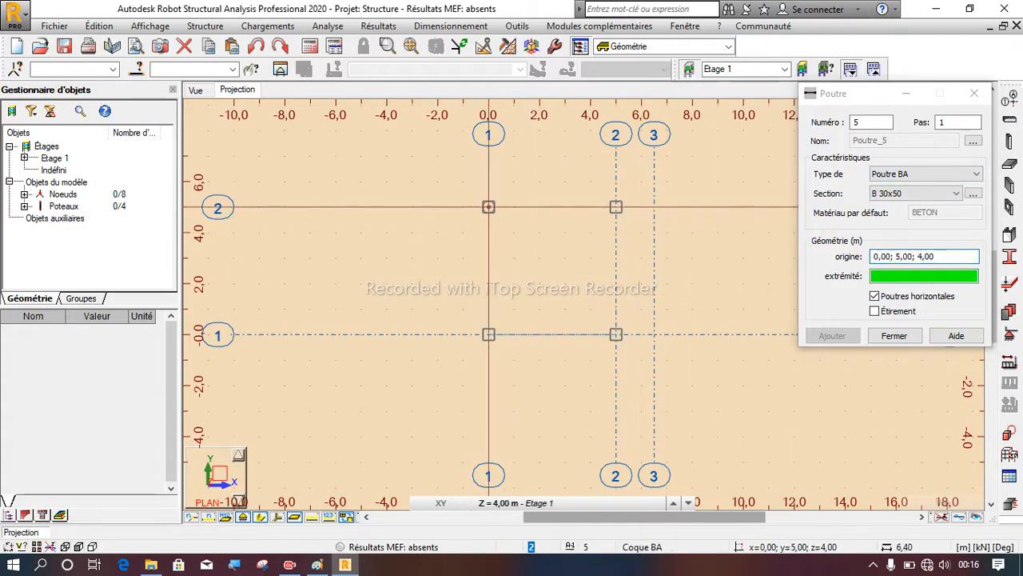
click(489, 335)
click(488, 334)
click(616, 334)
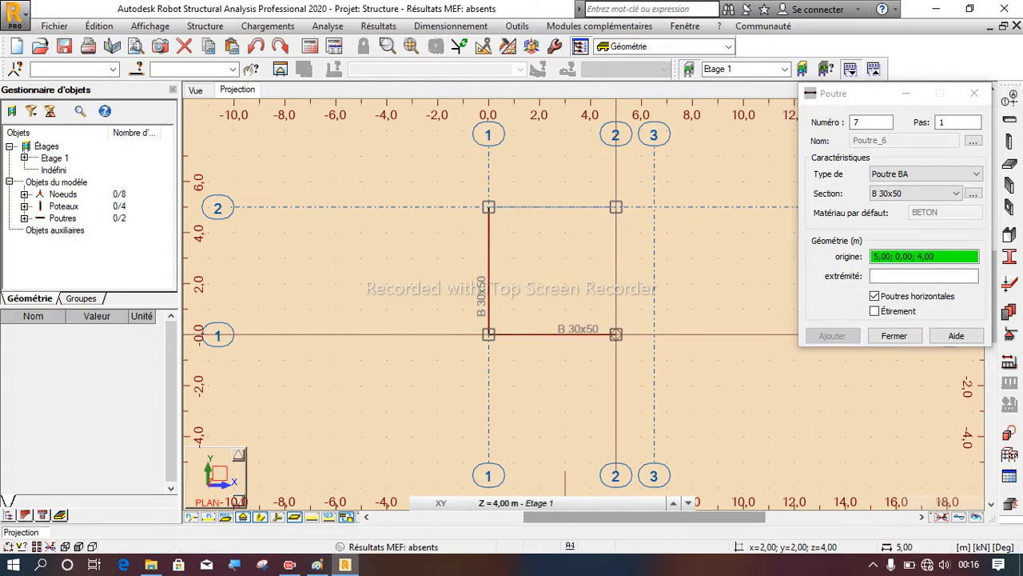
click(488, 207)
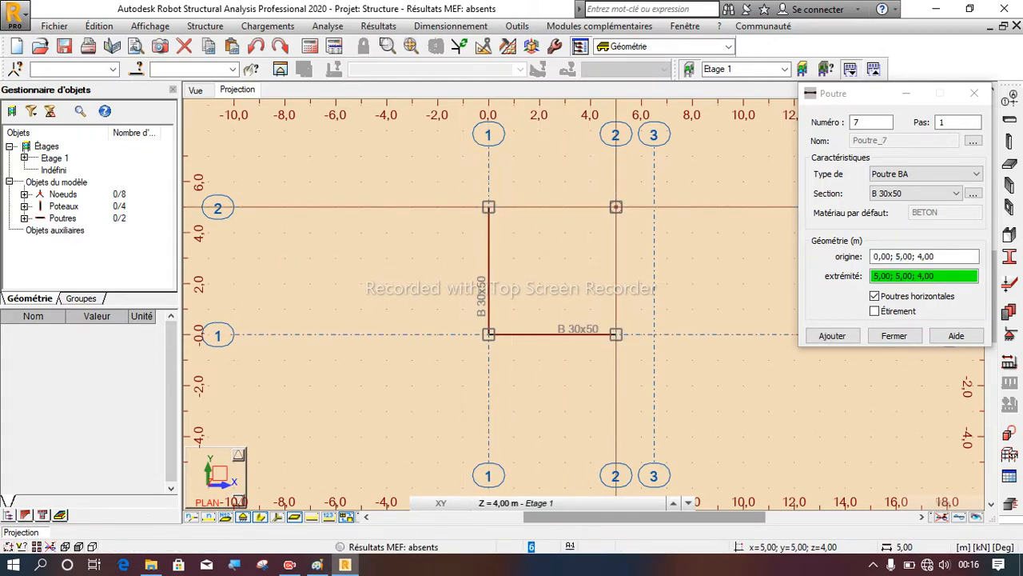
click(615, 207)
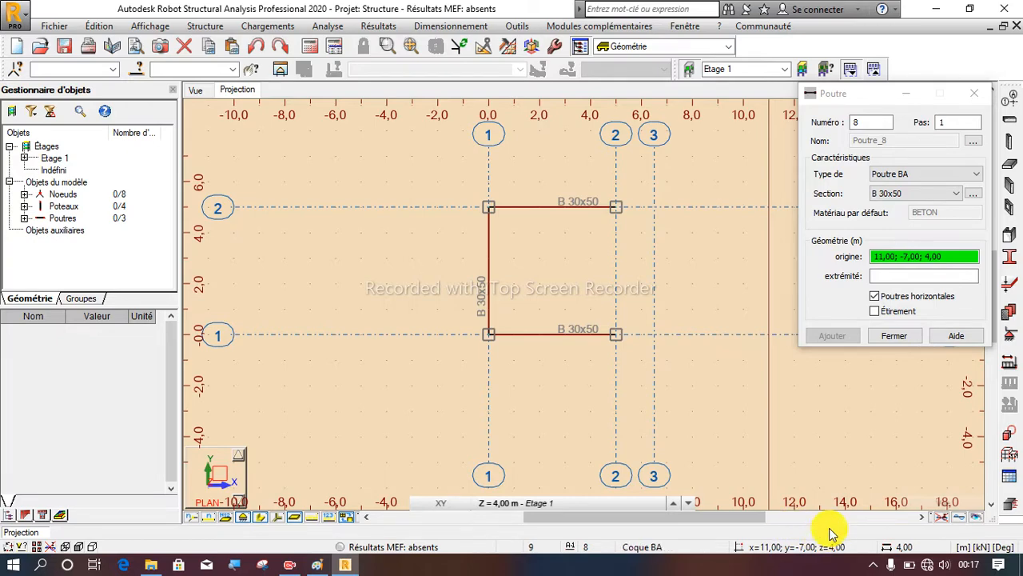
Start an Arc object and set its definition method to début - fin - centre
click(1008, 433)
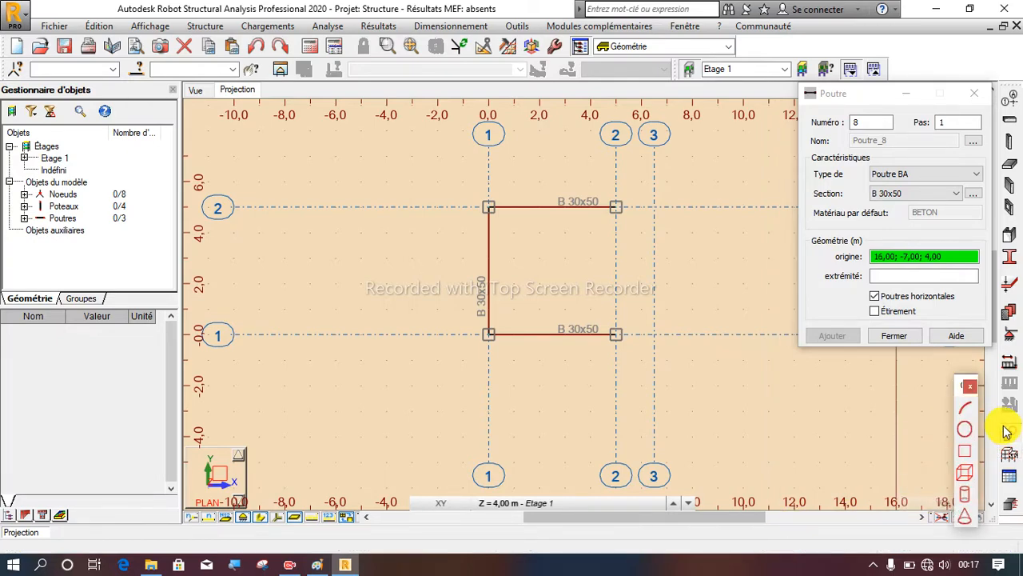
click(966, 408)
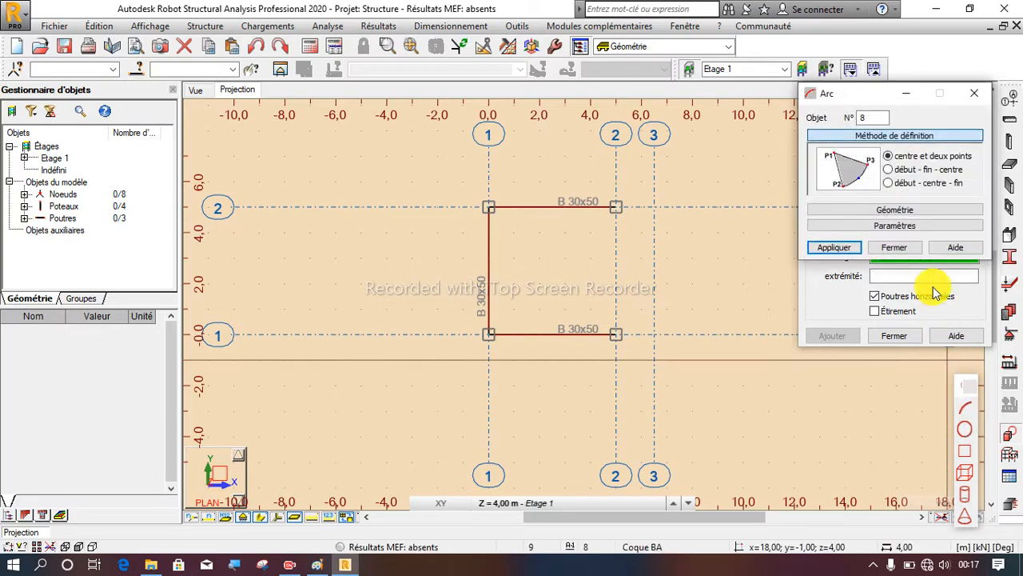
click(889, 170)
scroll(616, 224, up, 2)
scroll(617, 222, up, 2)
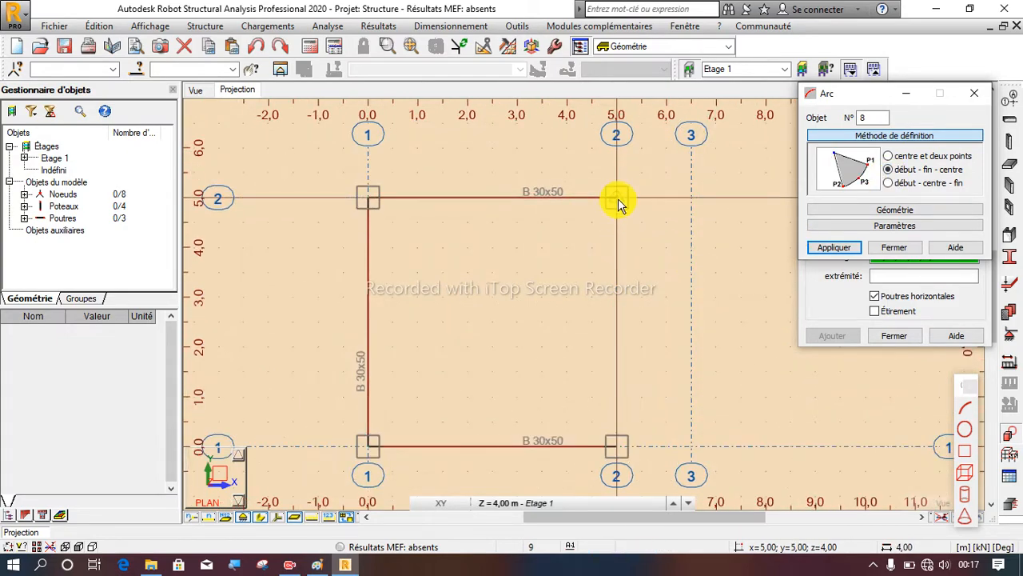
Draw an arc from the column at X line 2/Y line 2 to the one at X line 2/Y line 1, through 6,50; 2,50 on X line 3
click(618, 197)
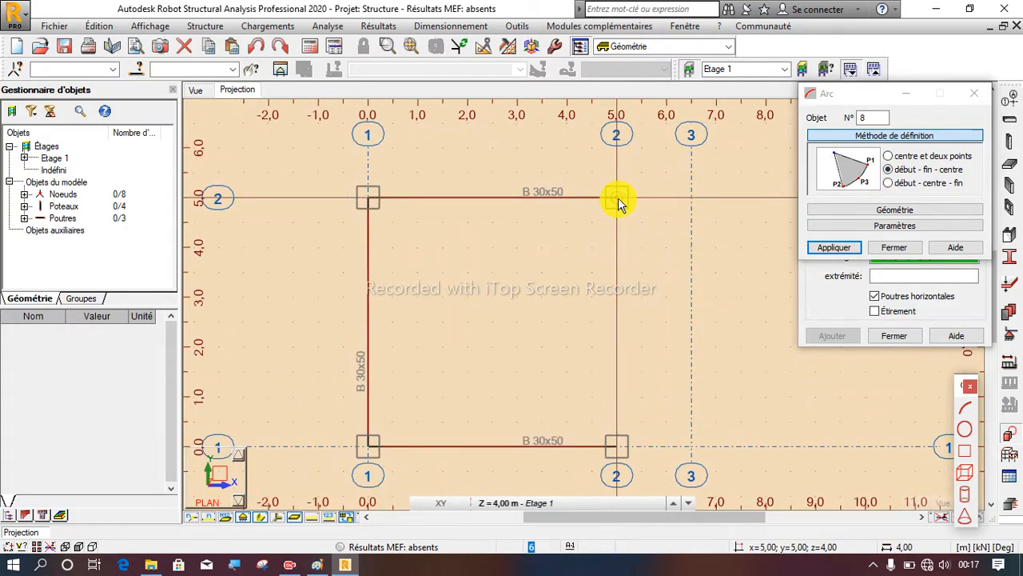
click(616, 452)
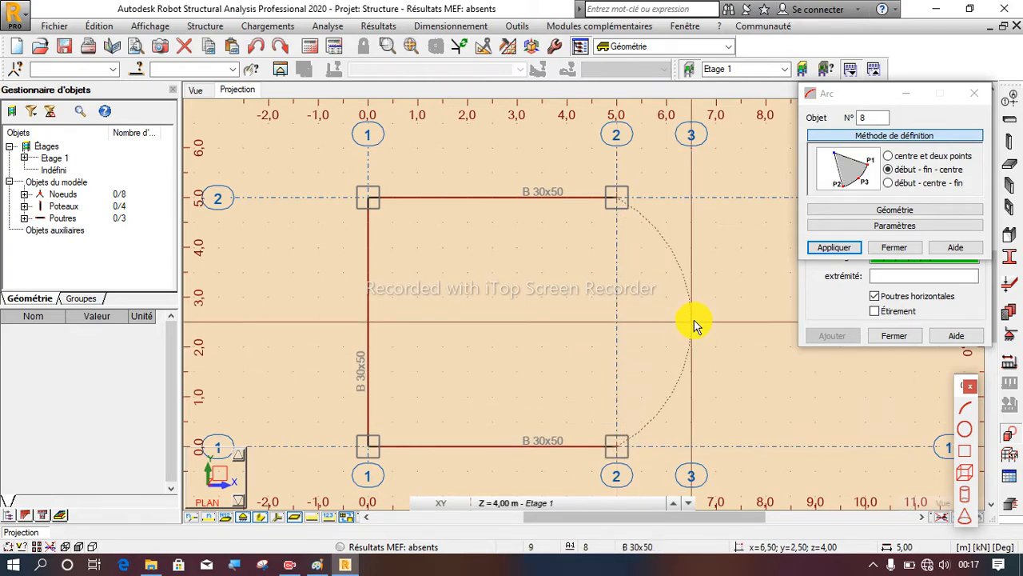
click(692, 322)
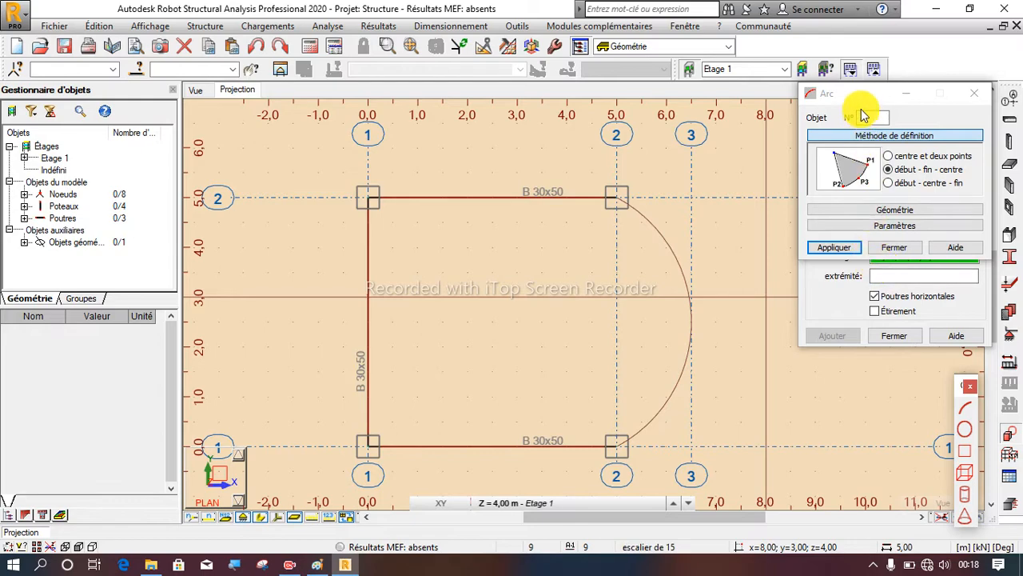
Expand the Géométrie and Paramètres settings of the arc definition
click(906, 211)
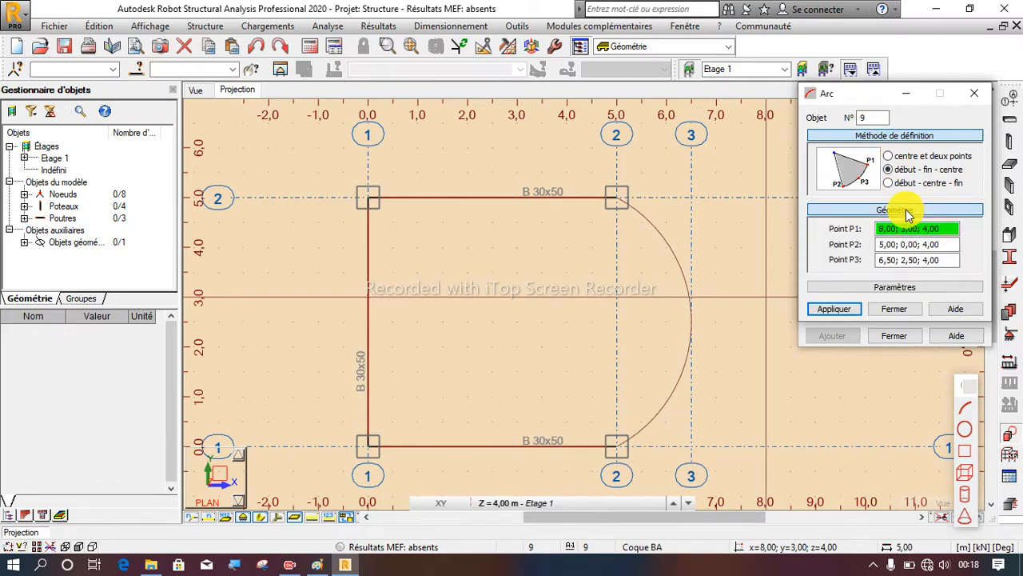
click(895, 287)
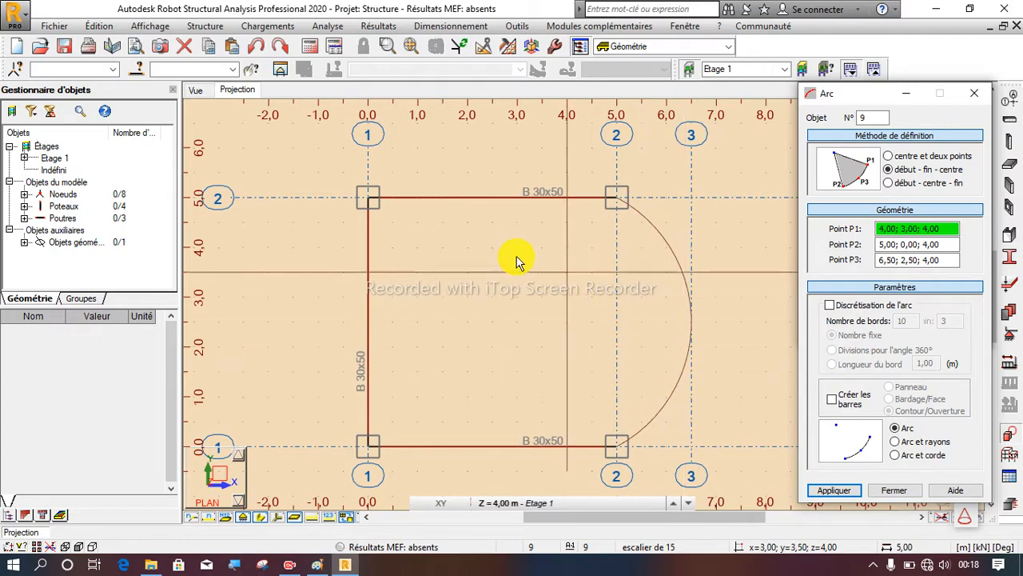
Leave arc drawing, select the arc between X lines 2 and 3, and delete it
right_click(475, 251)
click(421, 258)
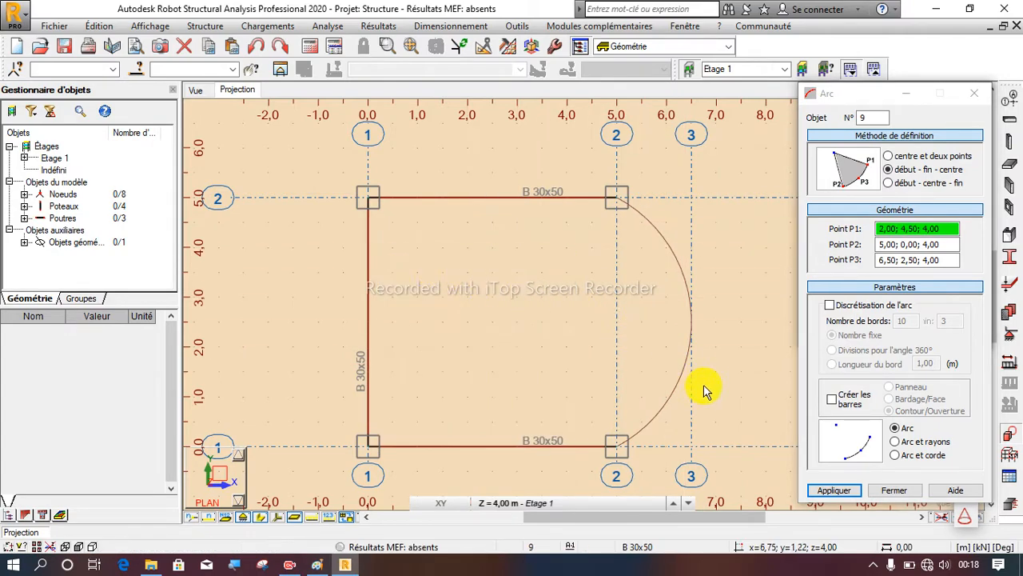
click(677, 392)
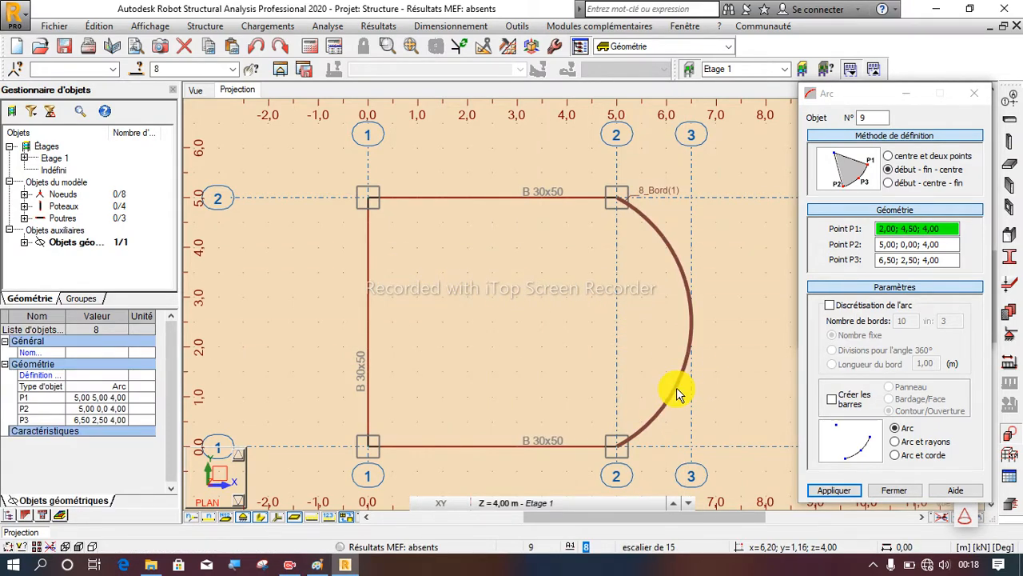
key(Delete)
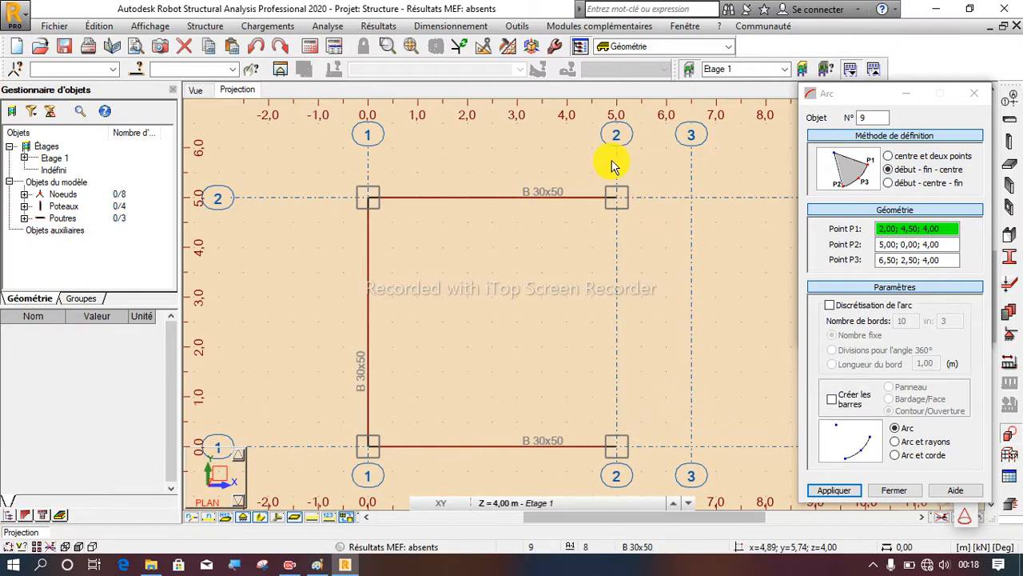
Enable Créer les barres for the arc, keeping the début - fin - centre method and the beam section at B 30x50
drag(841, 96, 205, 84)
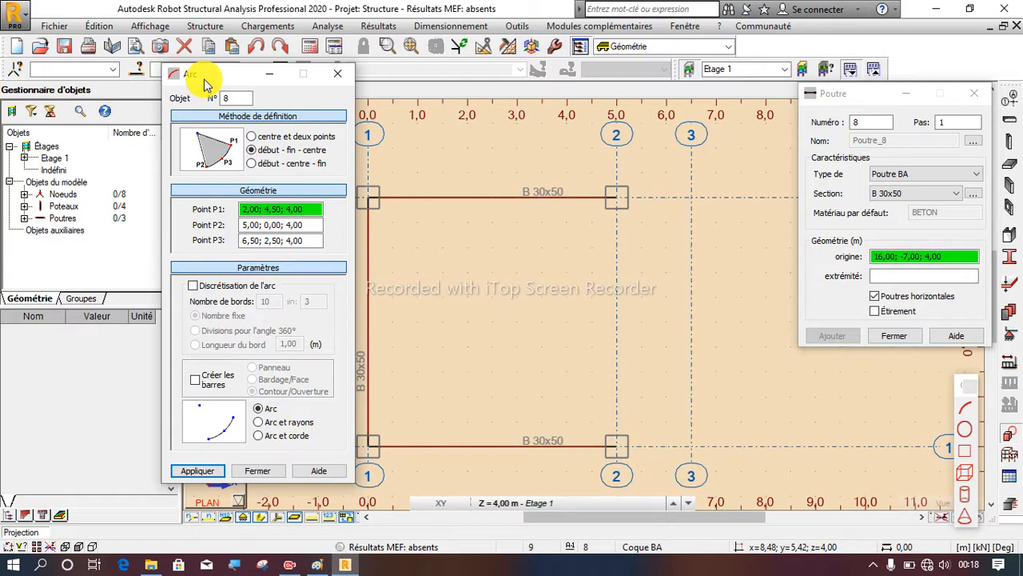
scroll(563, 240, down, 2)
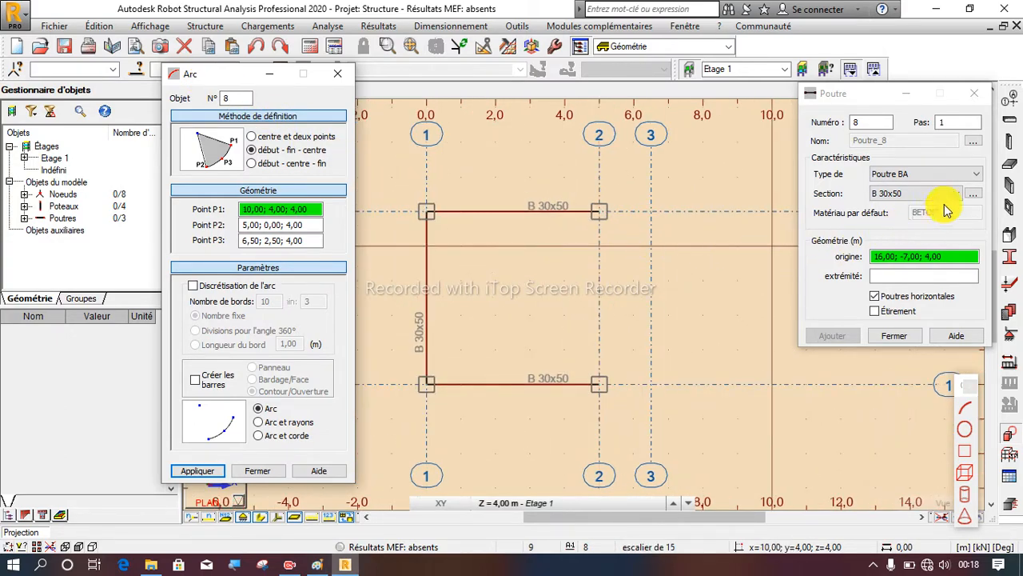
click(862, 94)
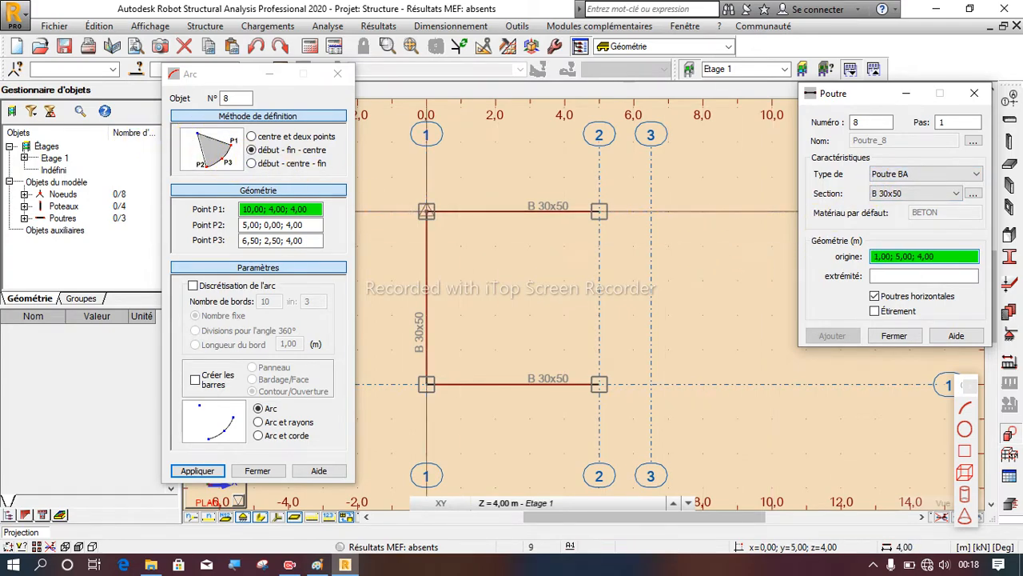
click(252, 151)
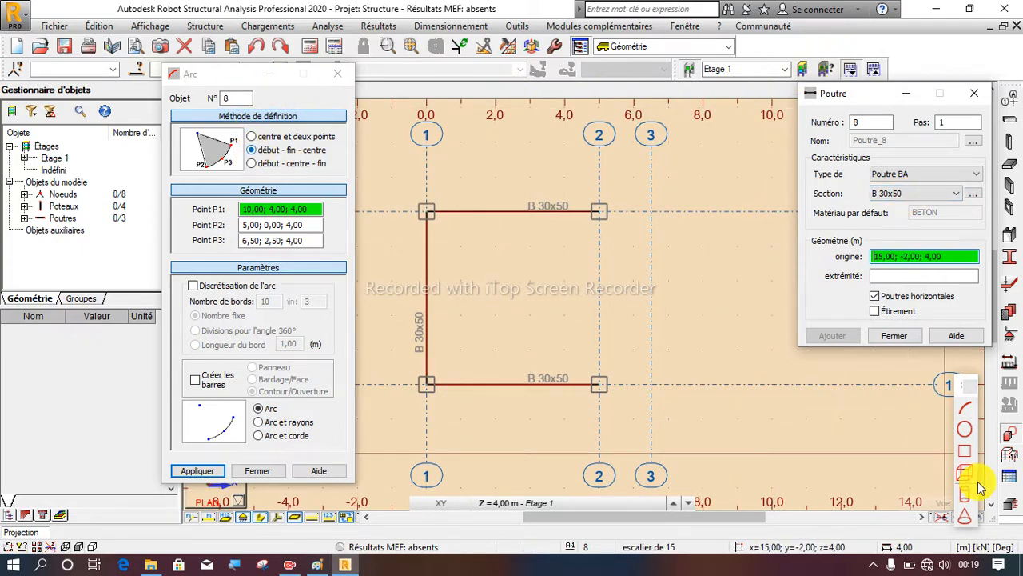
click(193, 387)
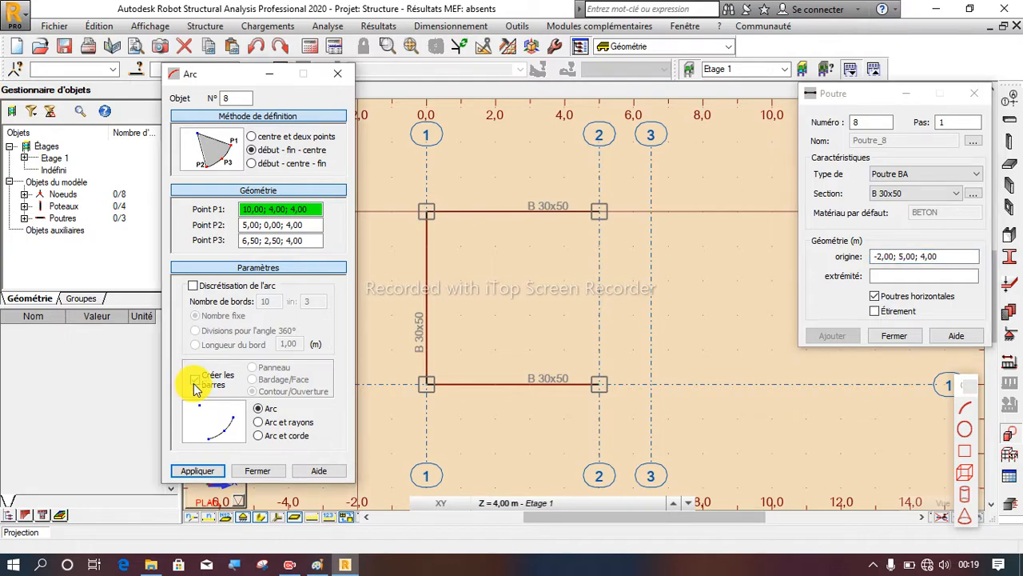
click(195, 387)
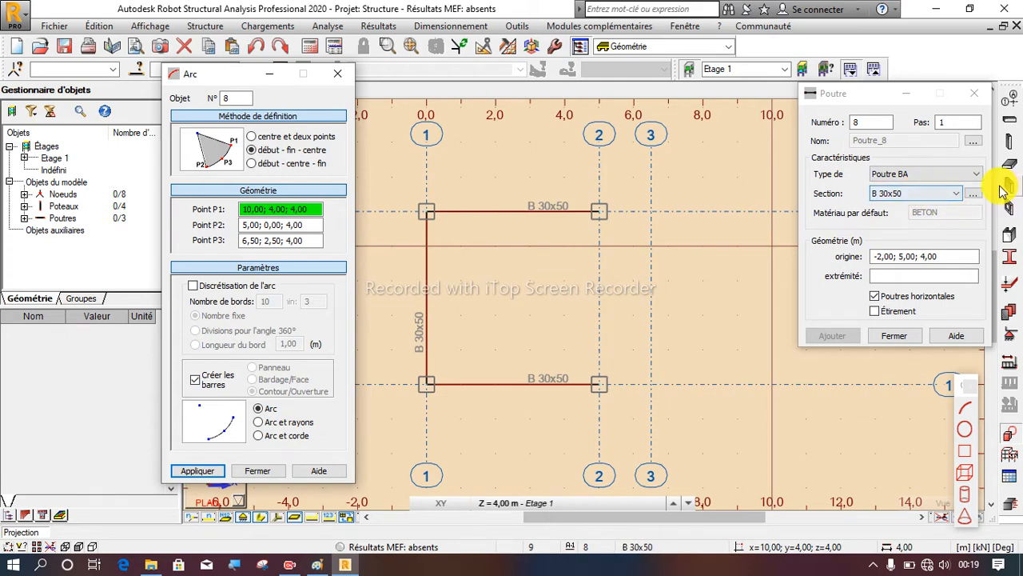
click(602, 214)
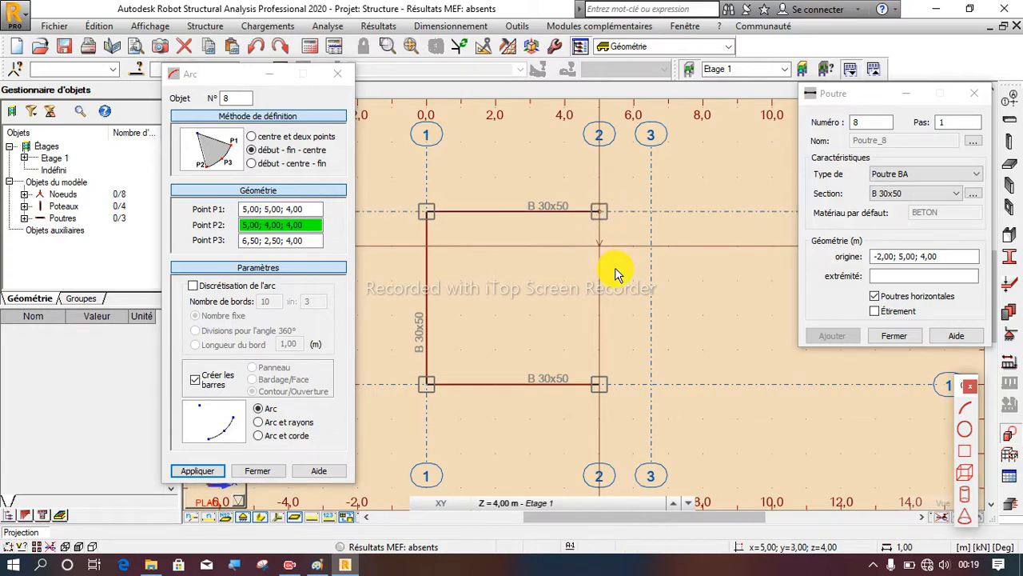
click(600, 386)
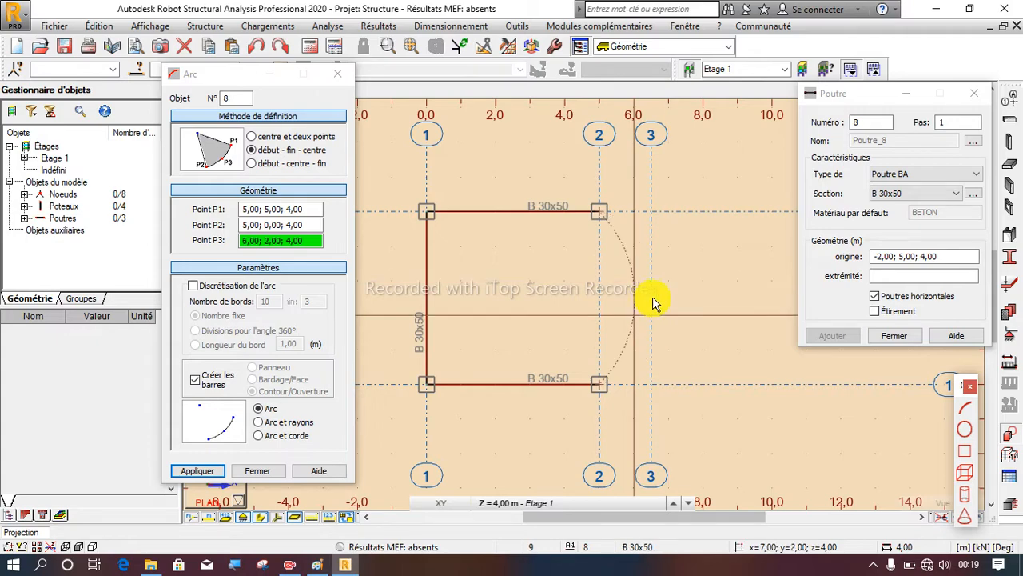
scroll(653, 293, down, 1)
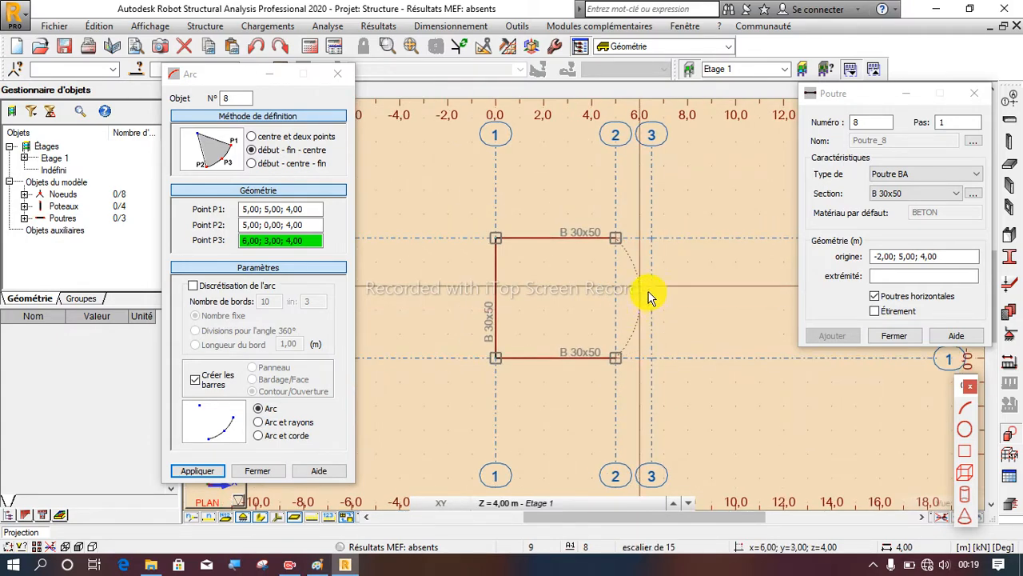
scroll(648, 302, up, 1)
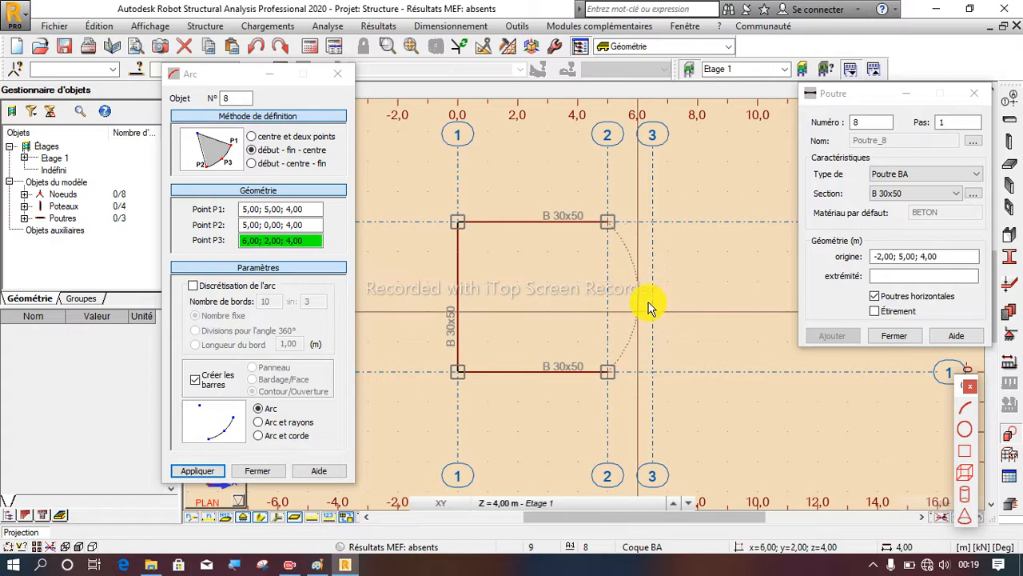
scroll(649, 287, down, 3)
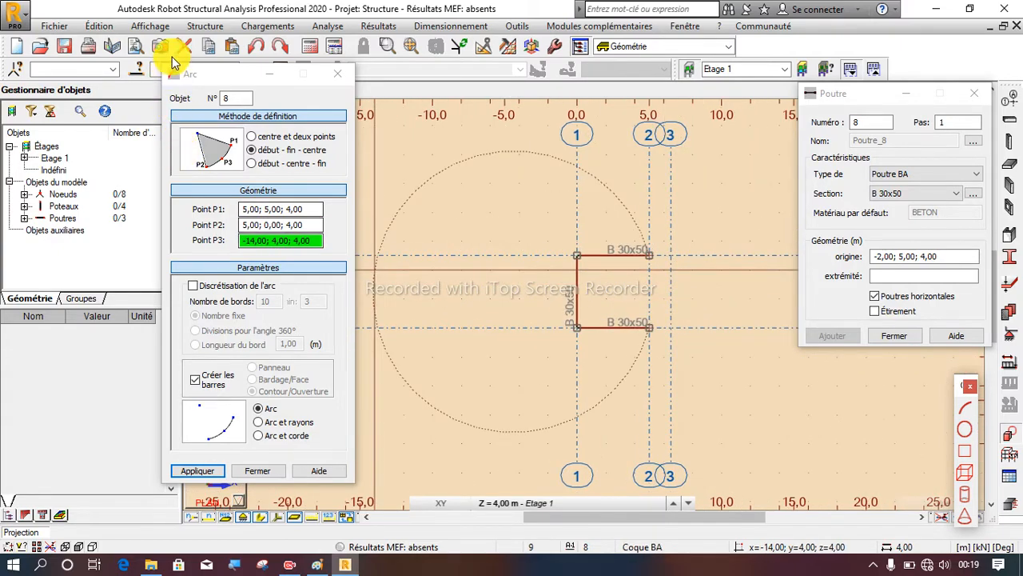
Create the curved B 30x50 bars between the two X line 2 columns, through 6,50; 2,50 on X line 3, and close the beam definition
drag(204, 74, 973, 98)
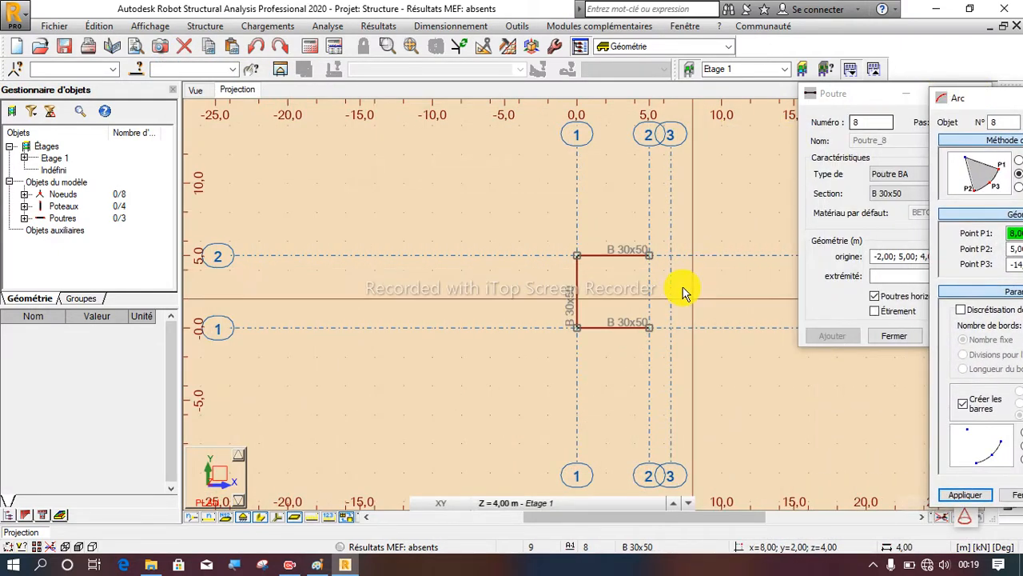
scroll(480, 279, down, 2)
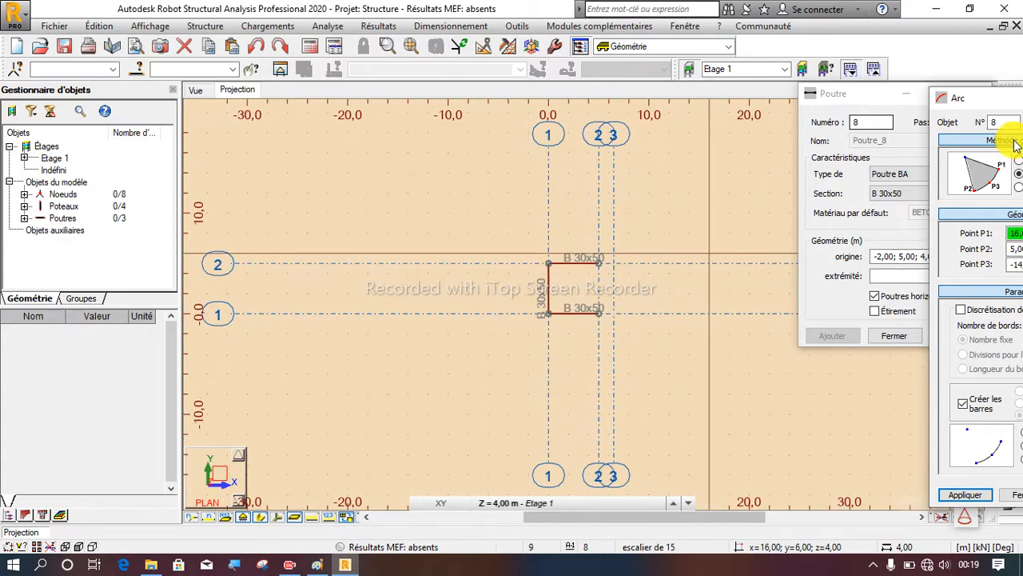
drag(970, 104, 831, 77)
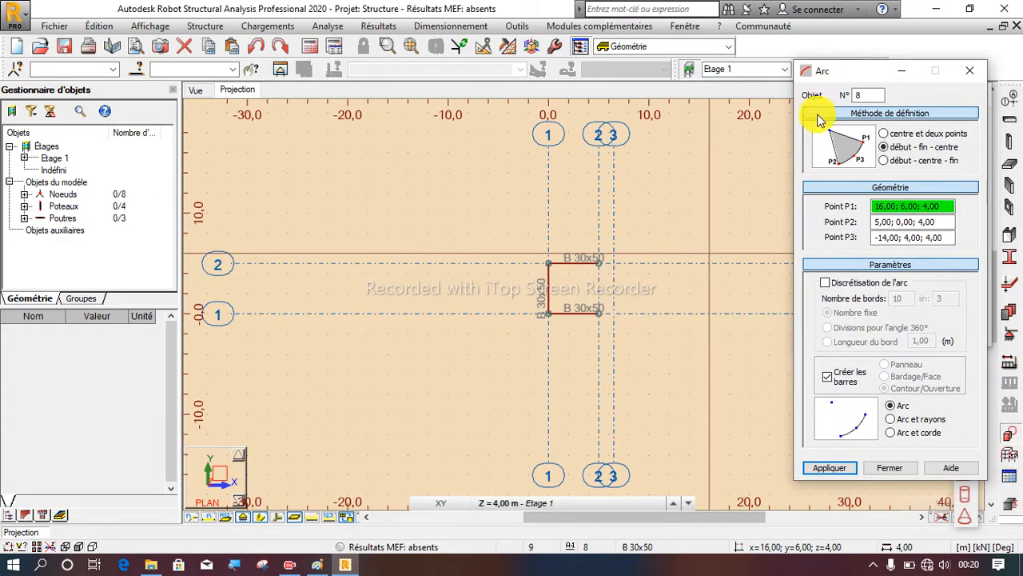
click(844, 189)
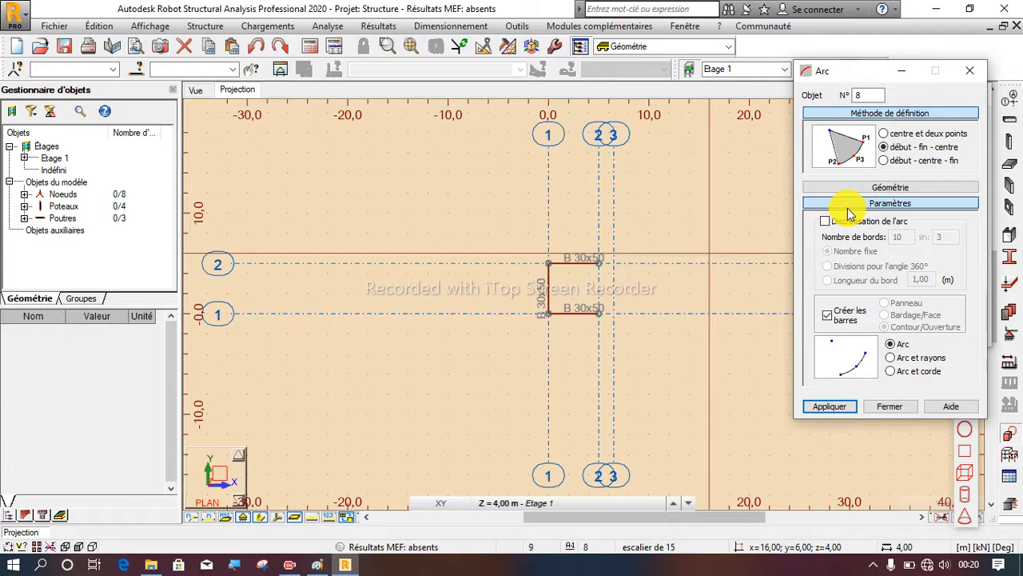
click(848, 206)
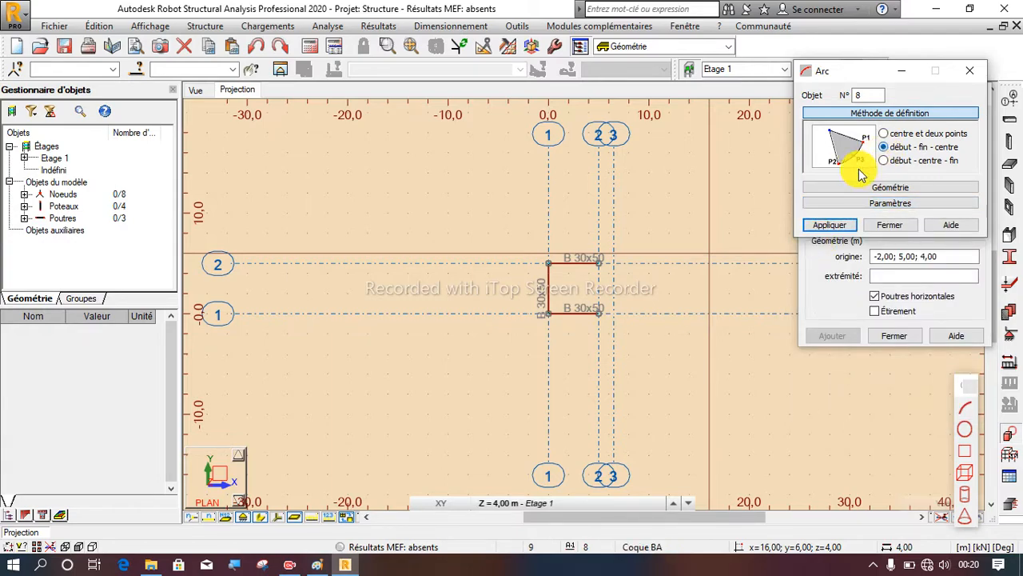
scroll(601, 274, up, 6)
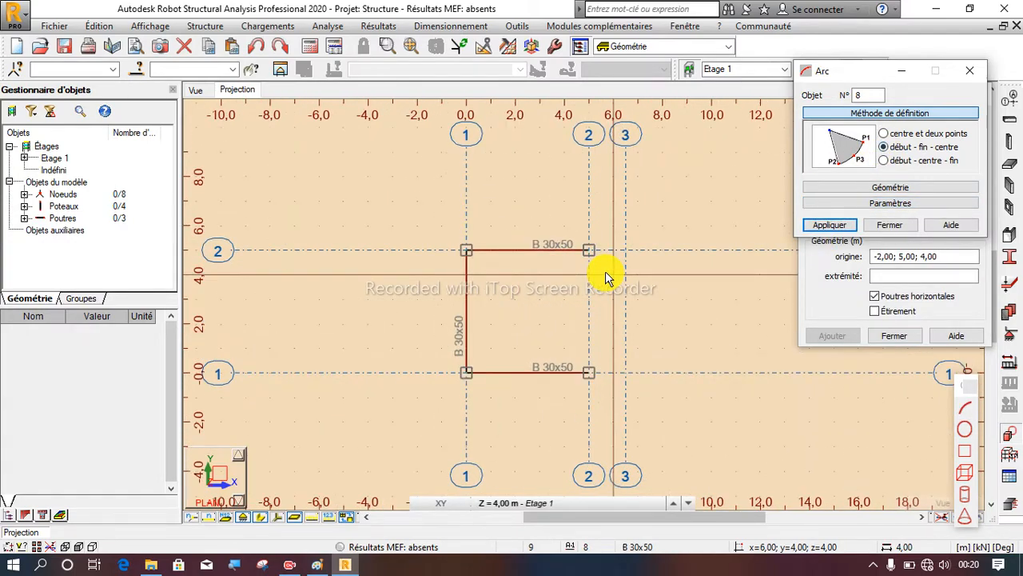
click(583, 236)
click(581, 426)
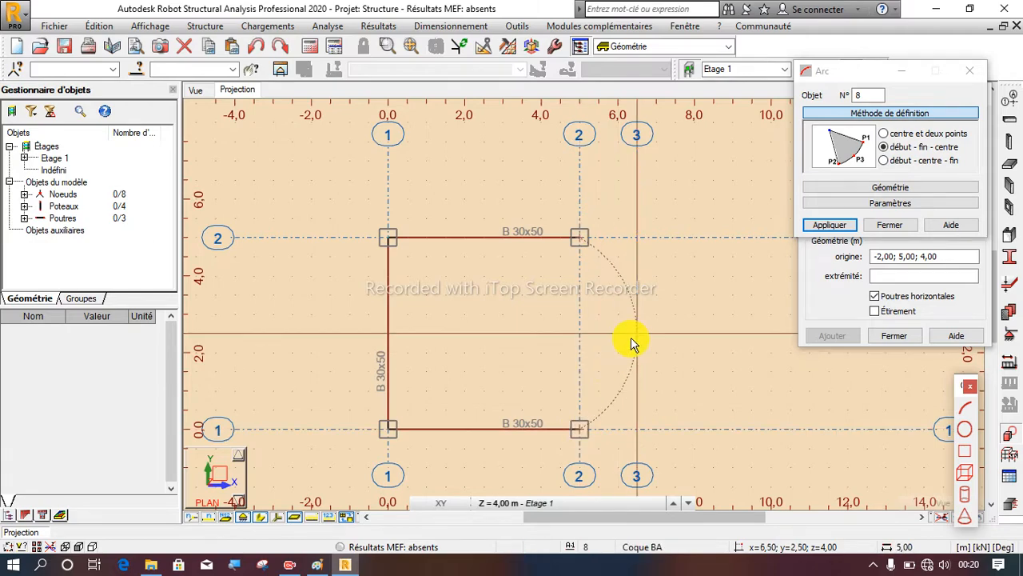
click(639, 332)
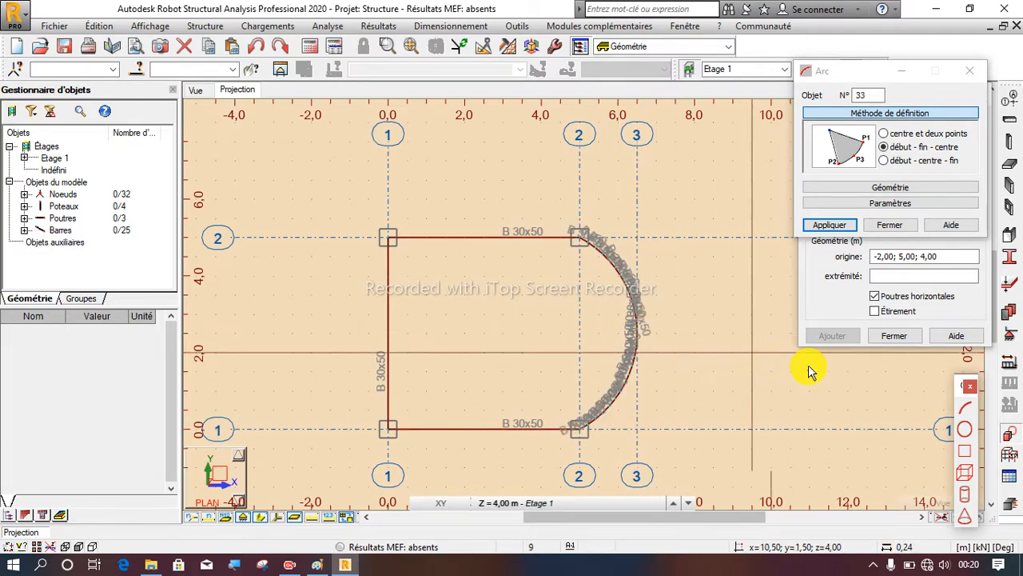
click(889, 338)
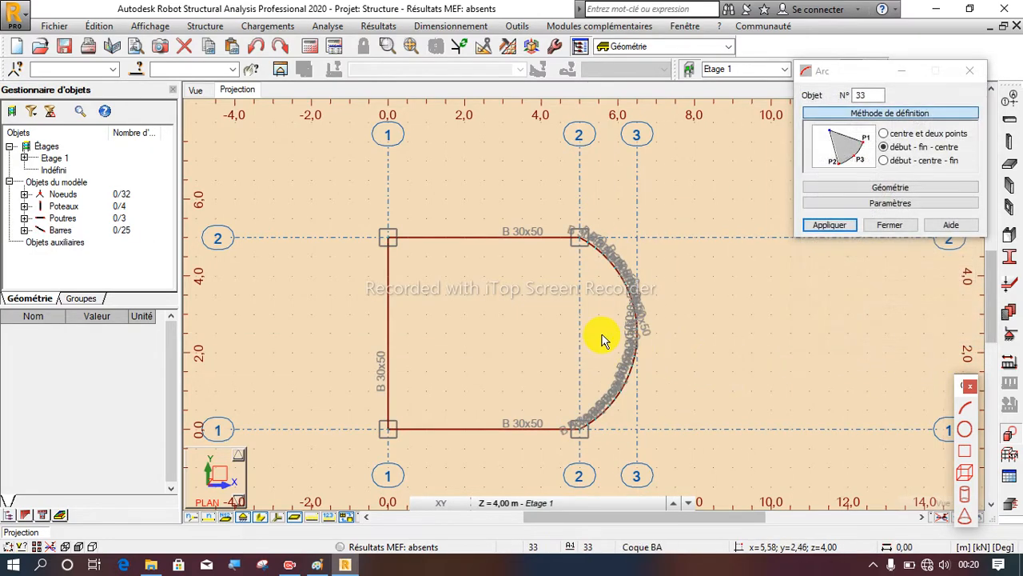
Examine up close how the curved beam between X lines 2 and 3 is divided into straight bars
scroll(613, 268, up, 7)
scroll(599, 291, up, 3)
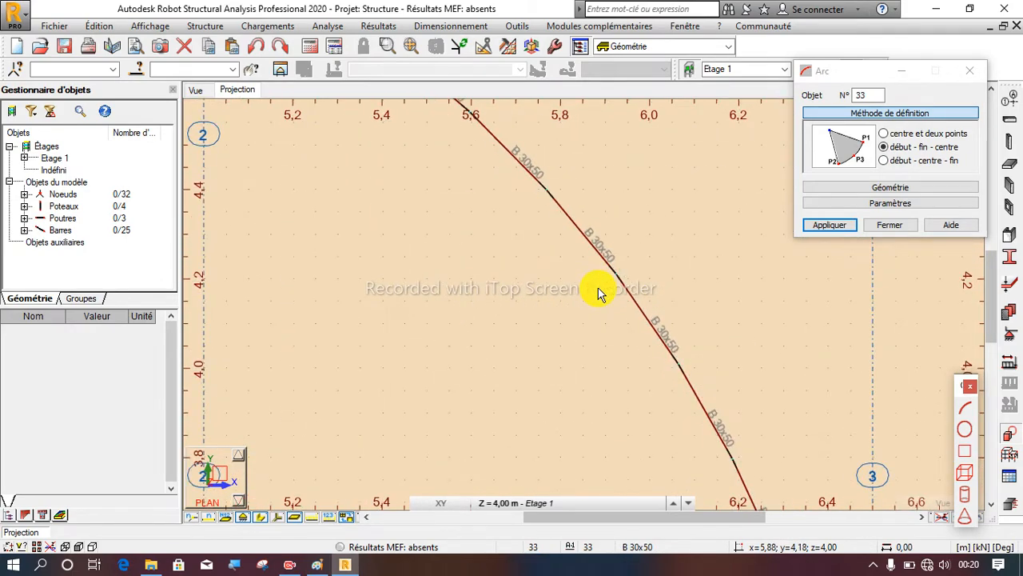
scroll(599, 263, up, 1)
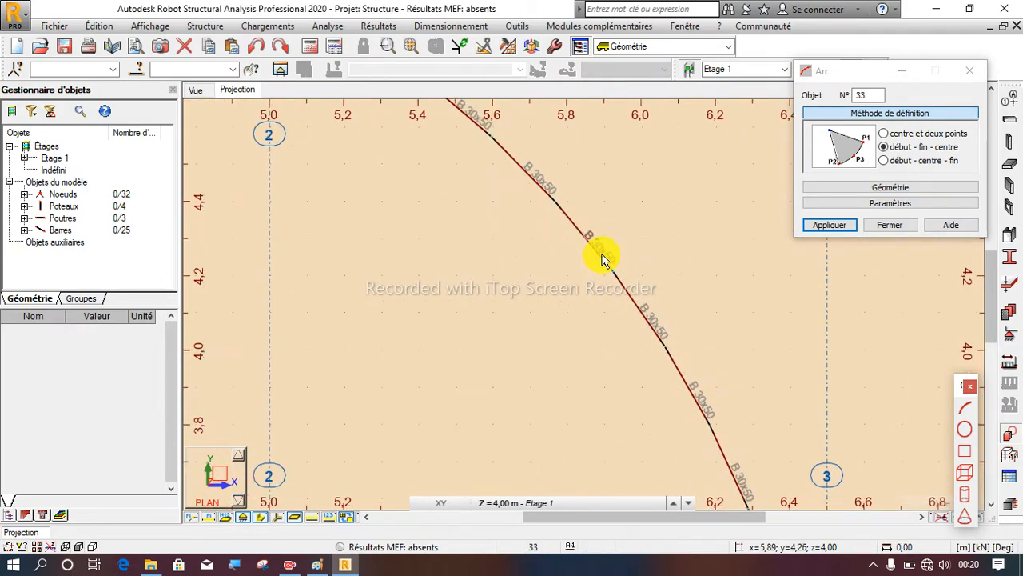
scroll(605, 257, up, 1)
scroll(614, 269, down, 1)
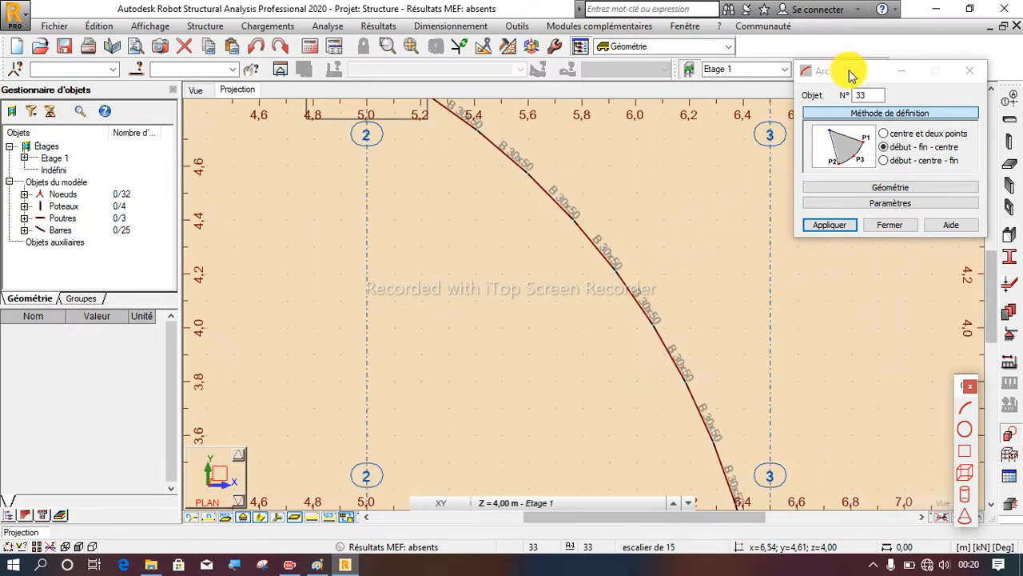
drag(850, 74, 846, 153)
scroll(600, 269, down, 1)
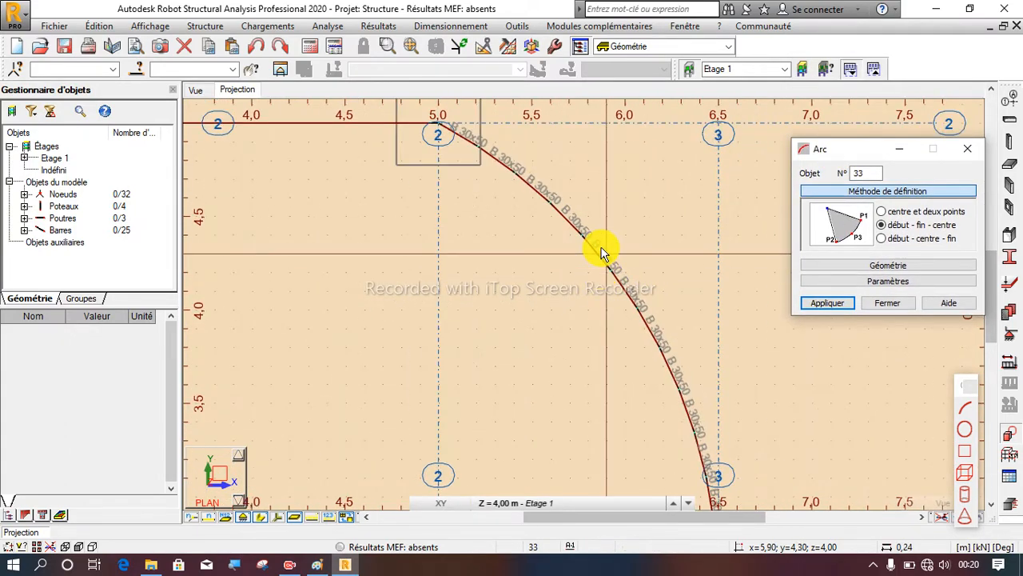
Move the Arc definition window aside and dismiss the Windows licence notice
scroll(601, 253, down, 5)
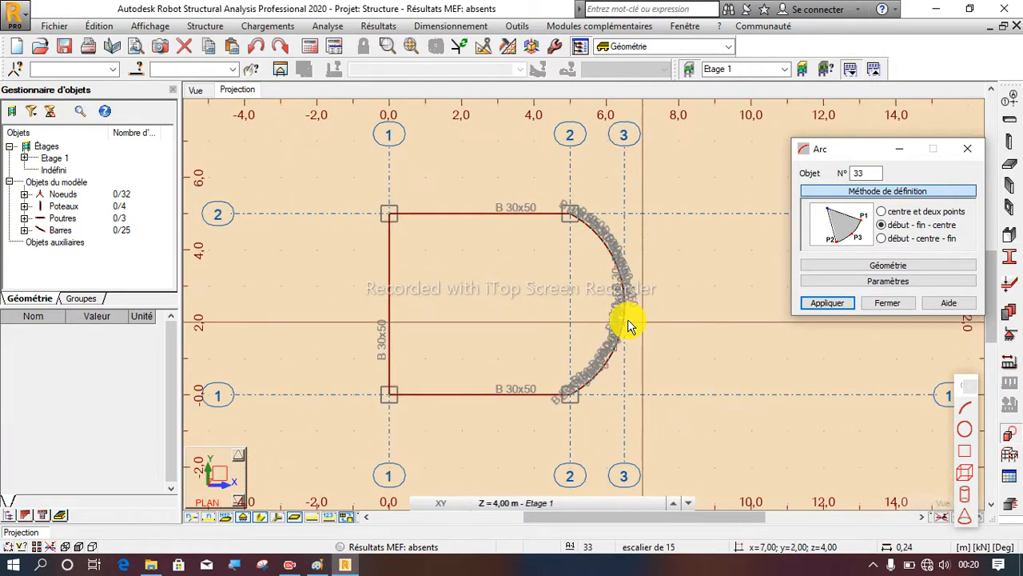
scroll(628, 323, up, 2)
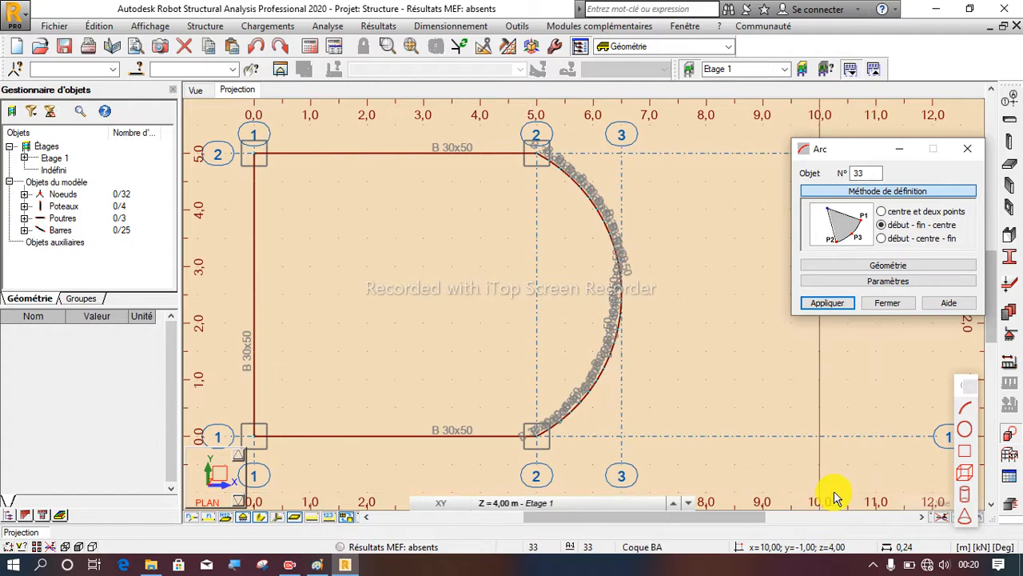
drag(854, 158, 755, 128)
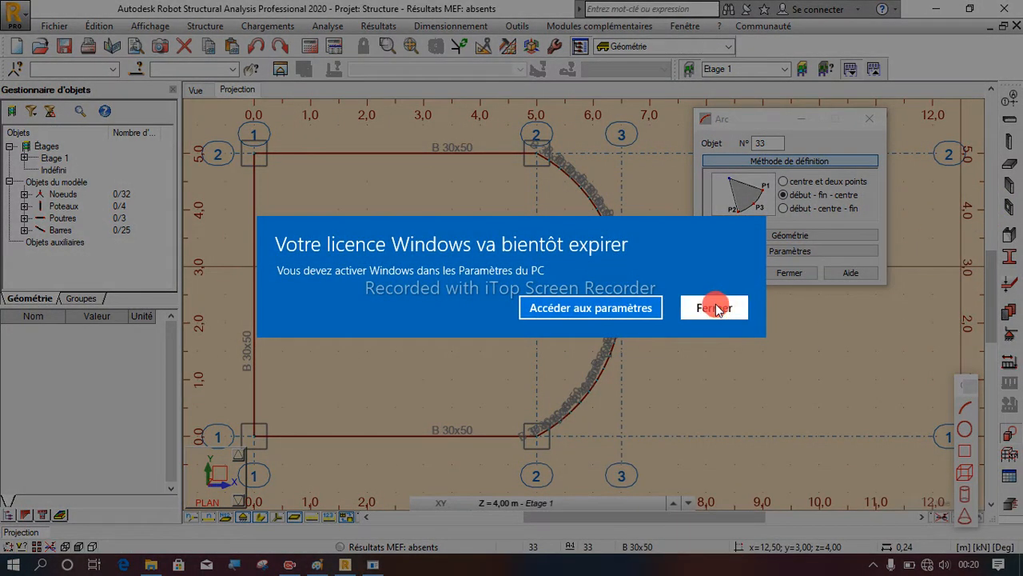
click(711, 315)
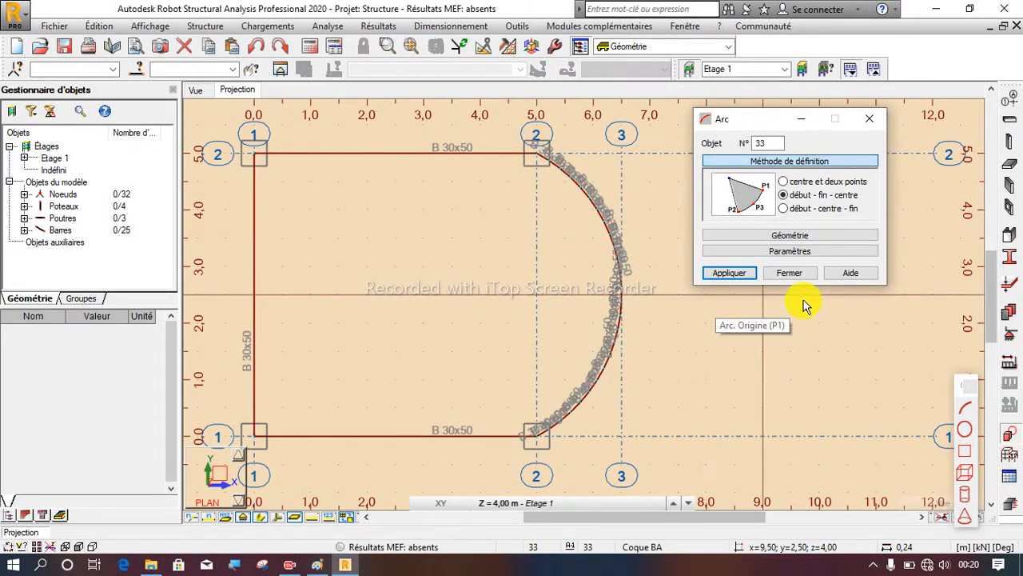
Start a floor definition, check the available slab thicknesses, and open a new thickness definition based on escalier de 15
click(1016, 166)
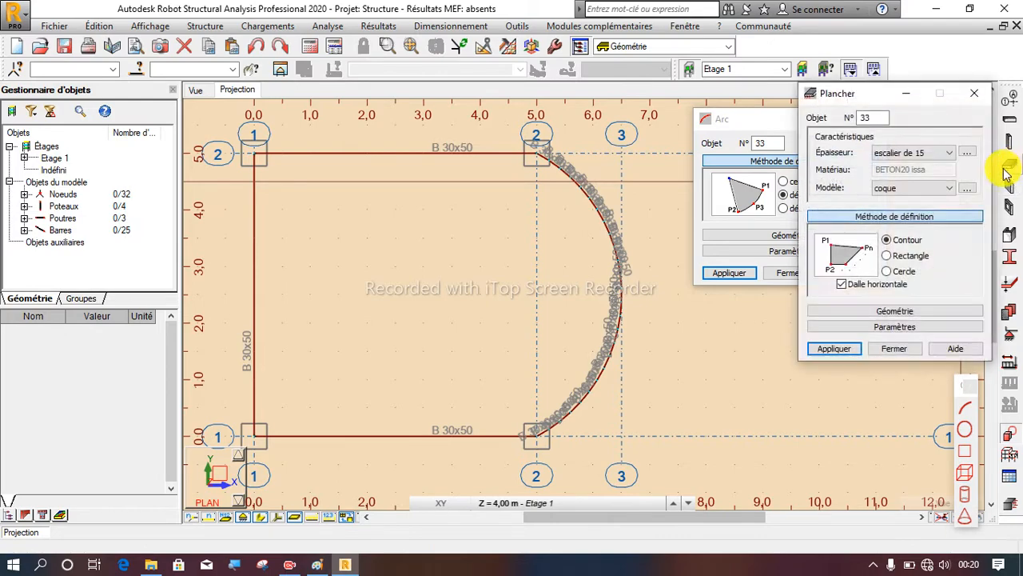
click(944, 187)
click(944, 187)
click(948, 153)
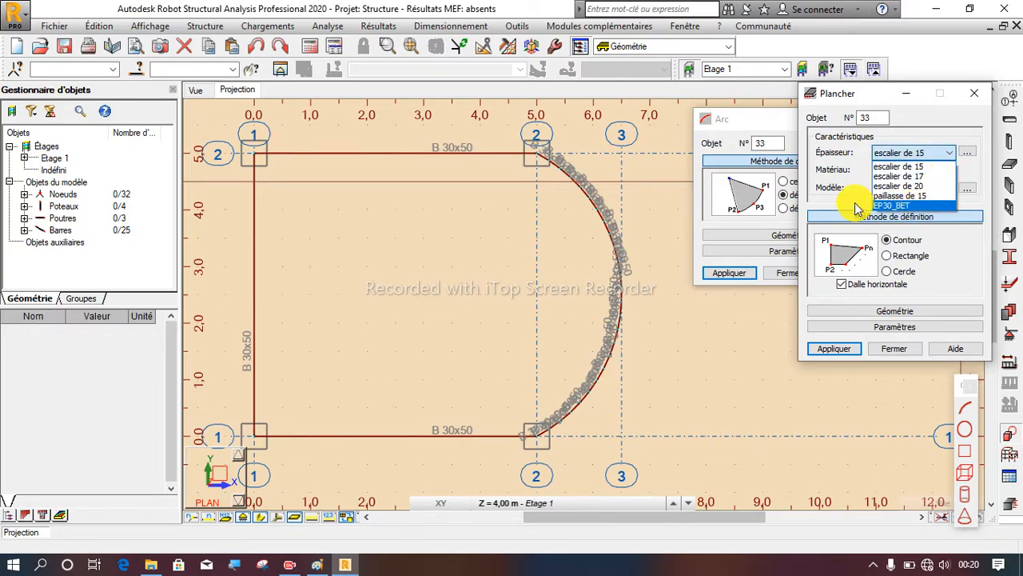
click(972, 156)
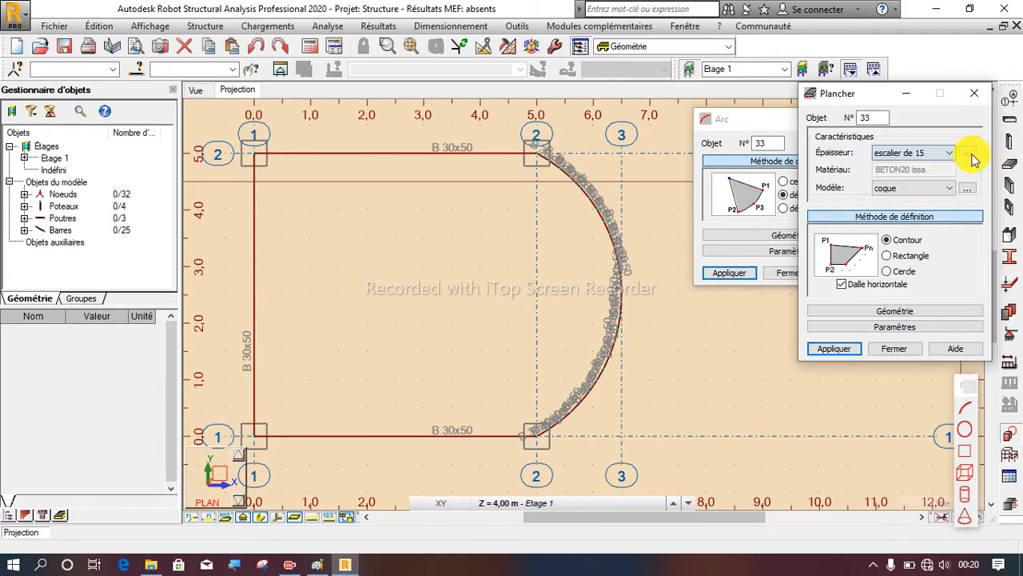
click(968, 153)
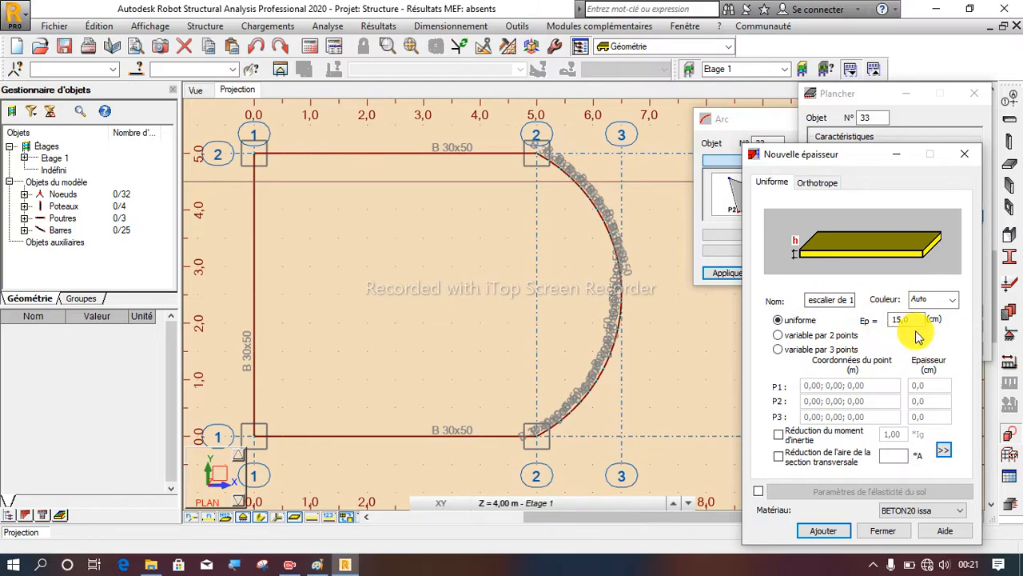
Add a uniform 15 cm slab thickness named dalle de 15 in BETON20 issa and close the thickness definition
drag(847, 302, 862, 301)
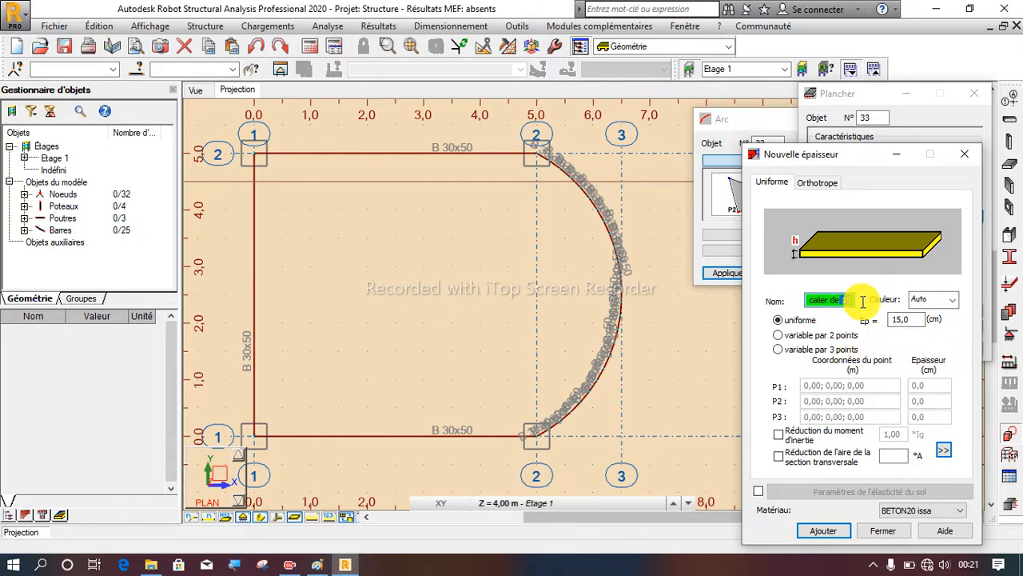
click(829, 299)
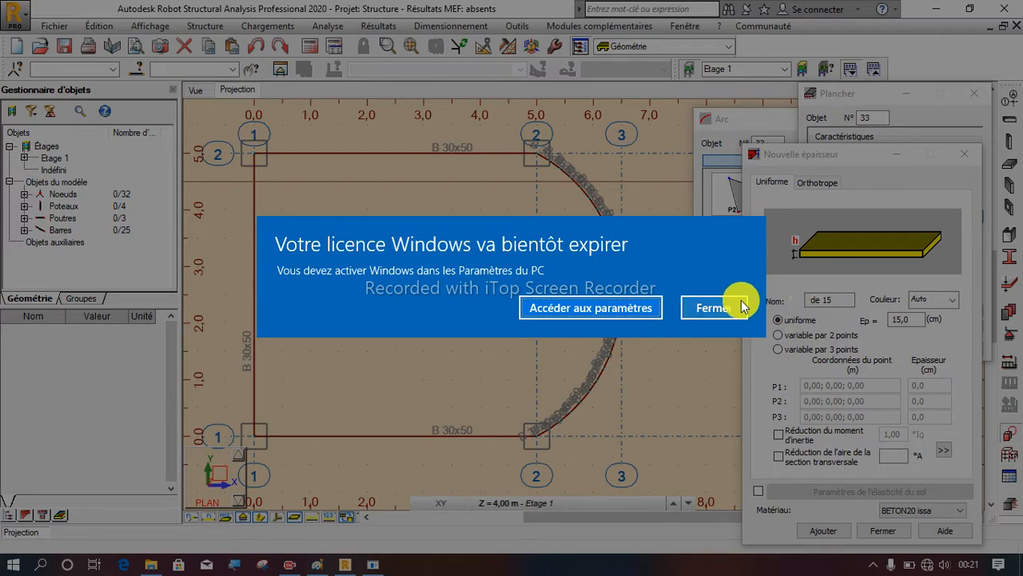
click(714, 308)
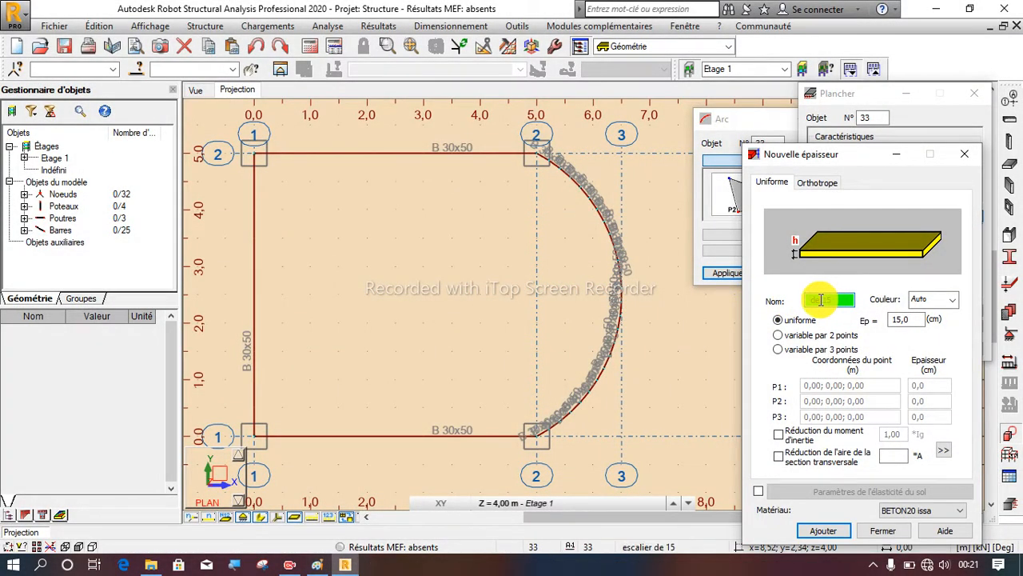
drag(821, 299, 783, 304)
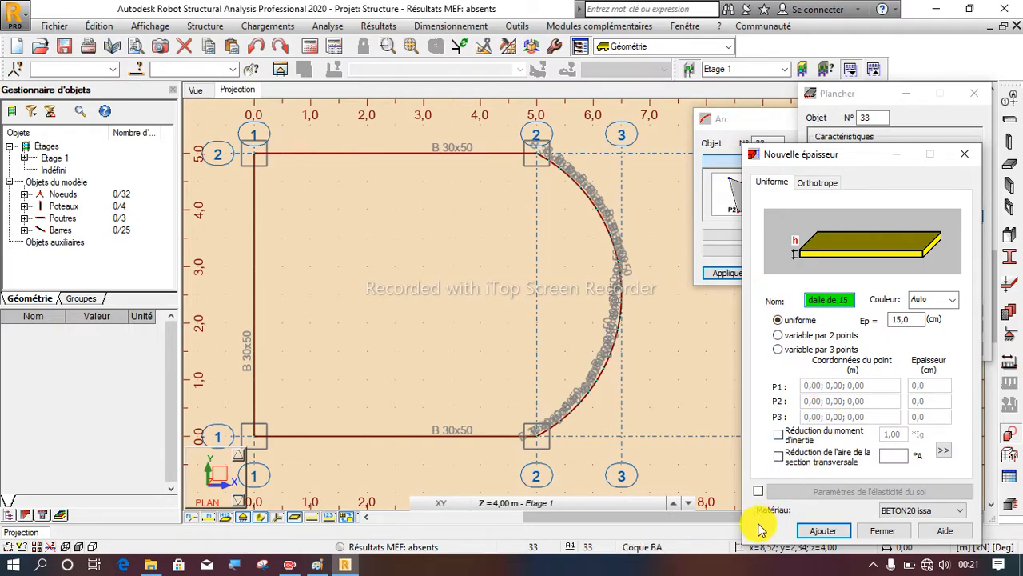
drag(787, 160, 783, 99)
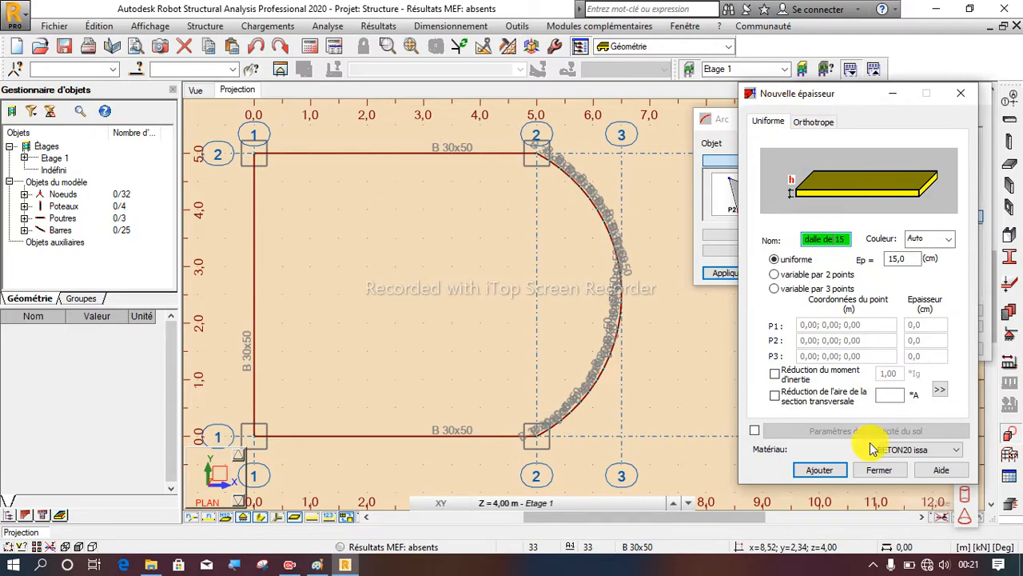
click(819, 471)
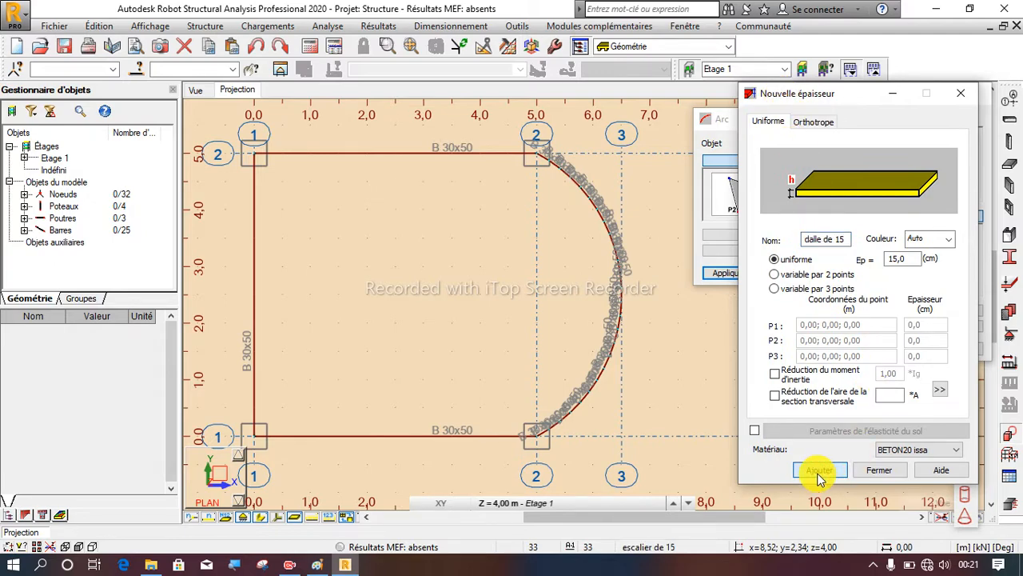
click(879, 470)
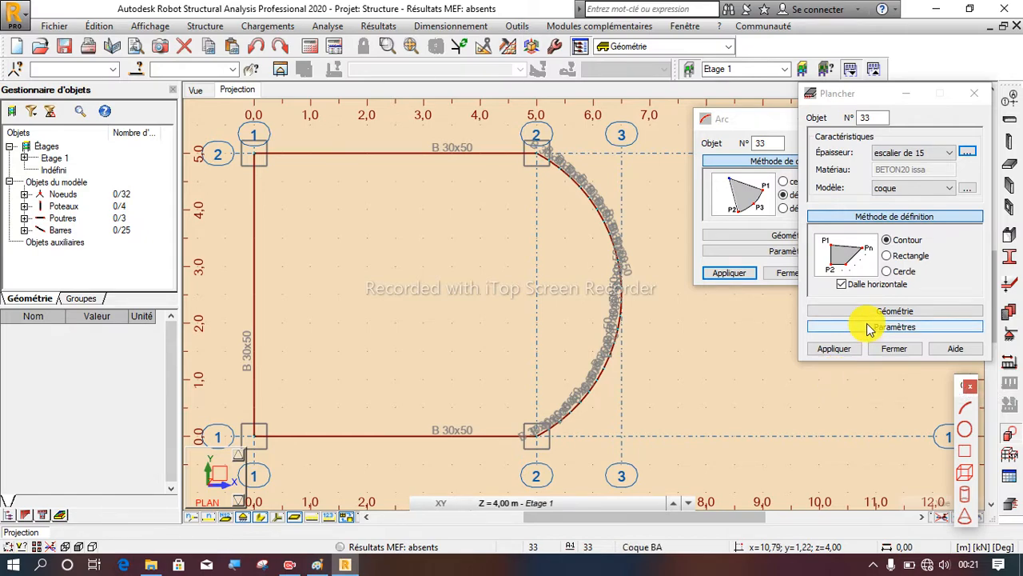
Choose Contour as the floor's definition method and open its geometry settings
click(889, 250)
click(888, 242)
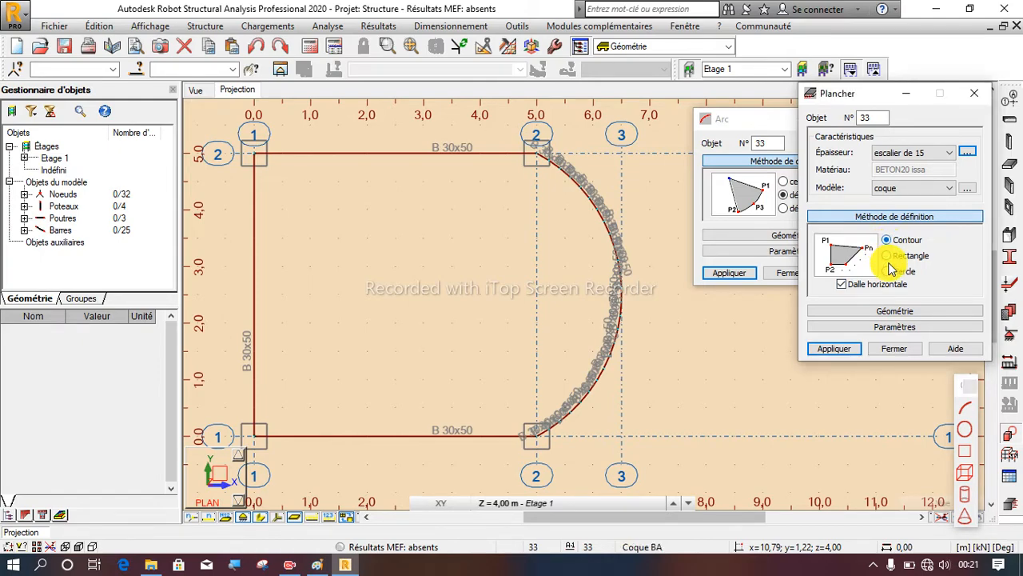
click(902, 311)
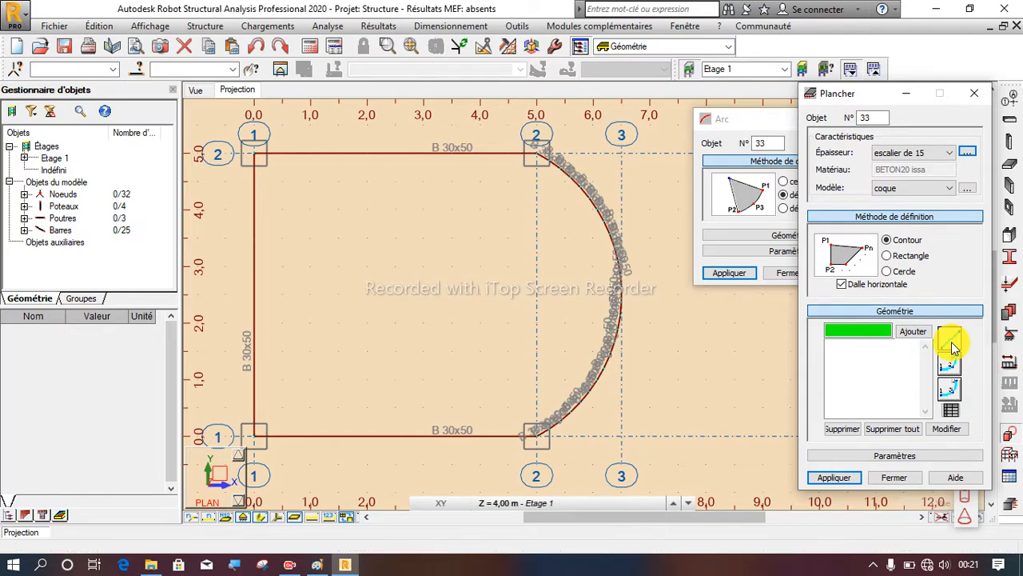
Try to outline the floor through 0,00; 5,00, 0,00; 0,00 and 5,00; 0,00 with an arc starting at the last point, and undo it
click(951, 342)
scroll(324, 185, down, 1)
scroll(324, 186, down, 1)
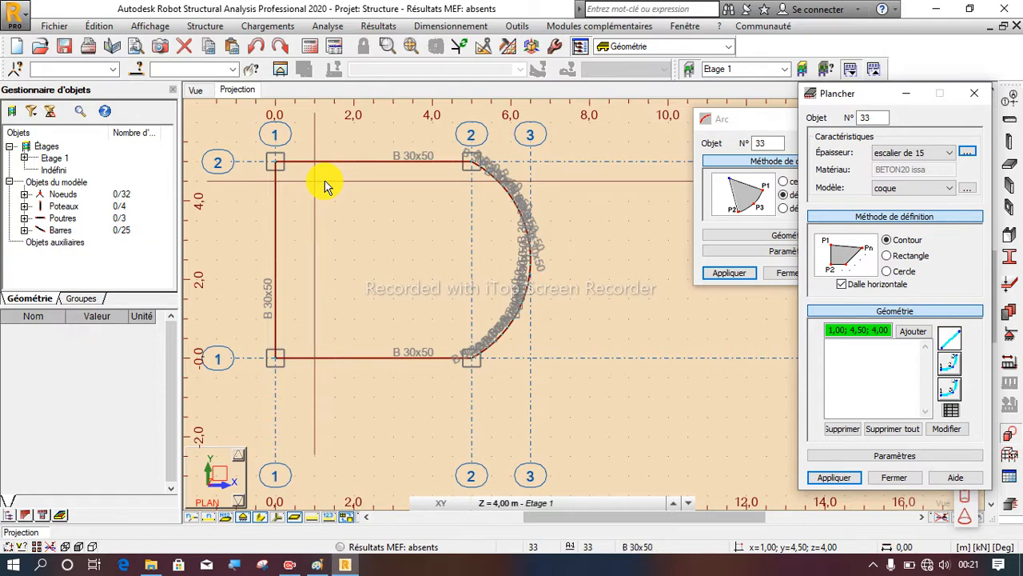
click(276, 162)
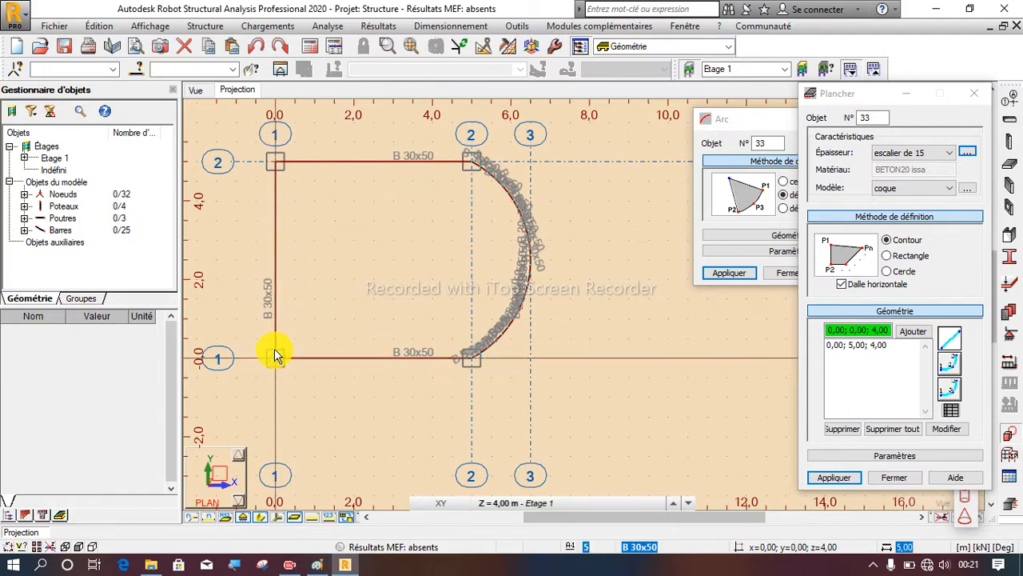
click(275, 356)
click(471, 357)
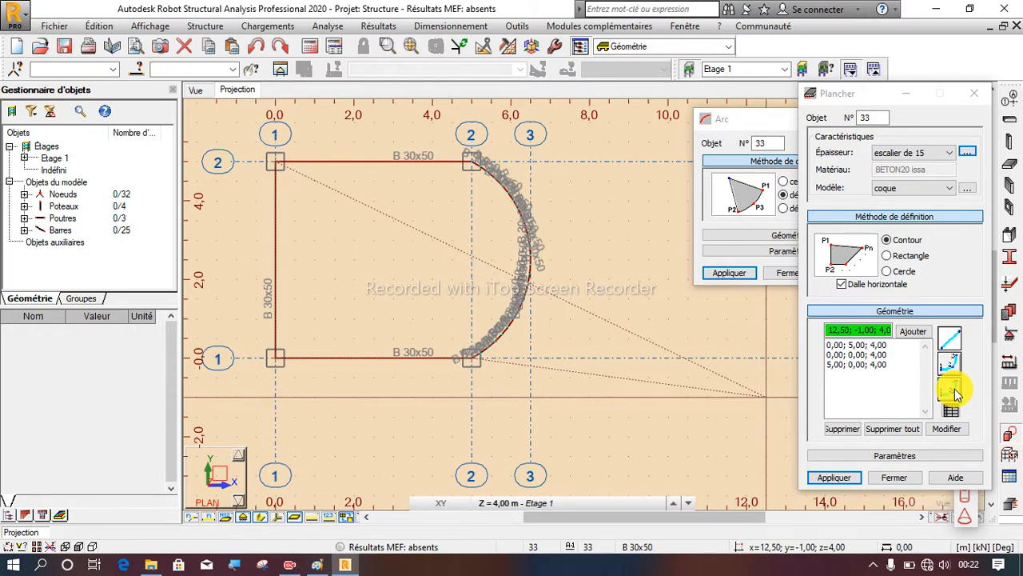
click(951, 390)
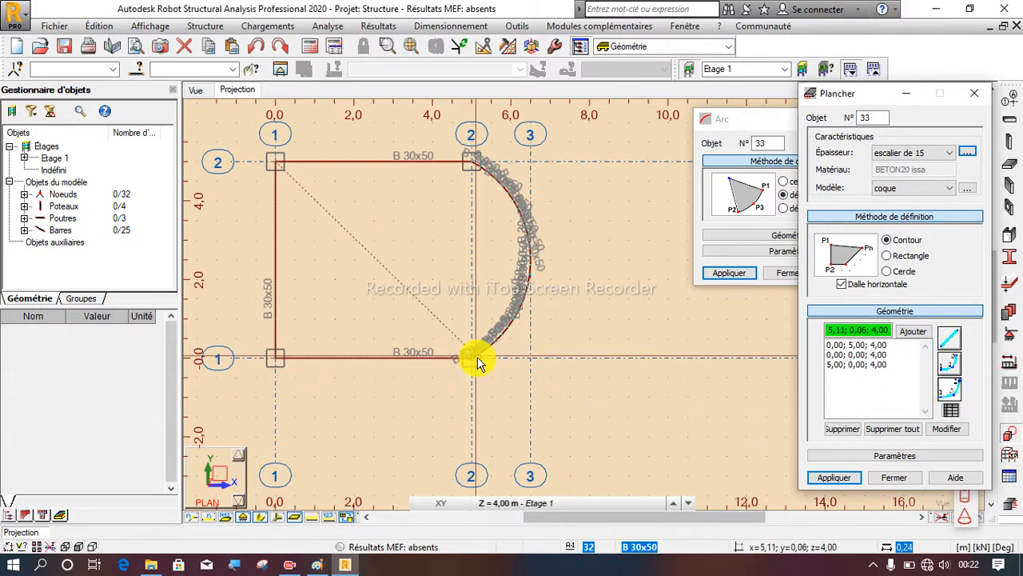
double_click(476, 358)
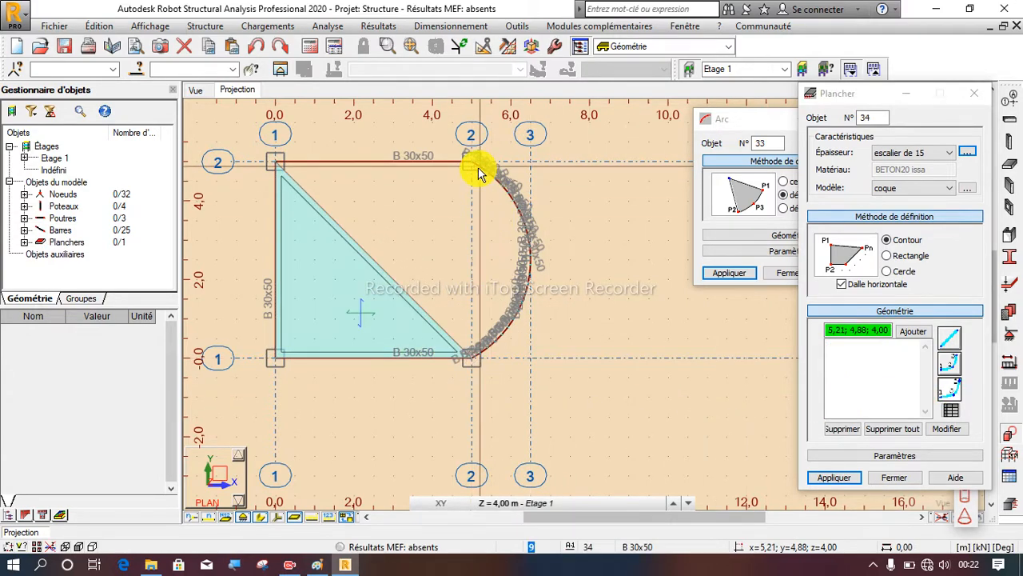
click(265, 54)
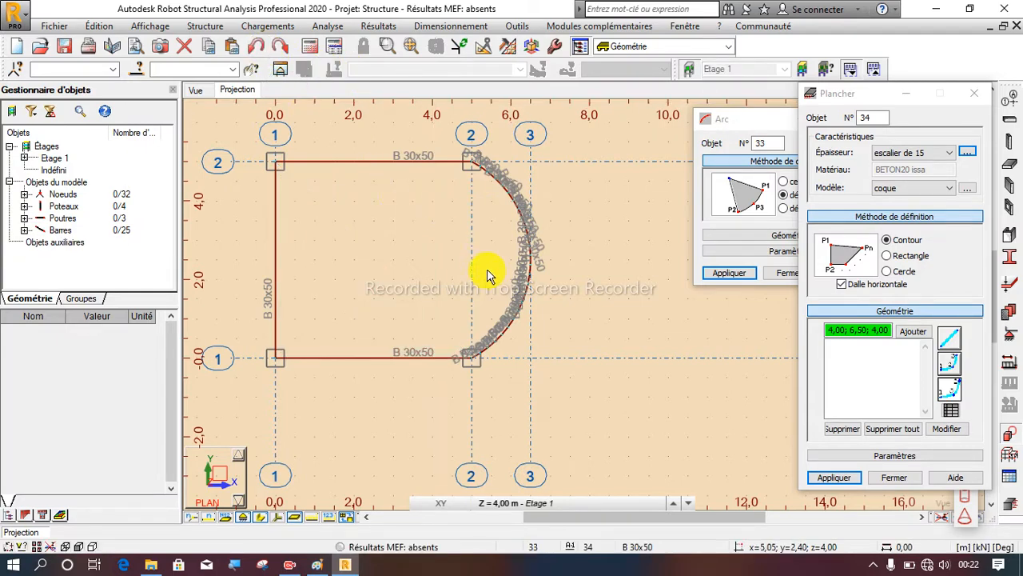
Try the floor contour again with straight segments from 0,00; 5,00 through 0,00; 0,00 to the column near 5,00; 0,00, and undo it
click(950, 348)
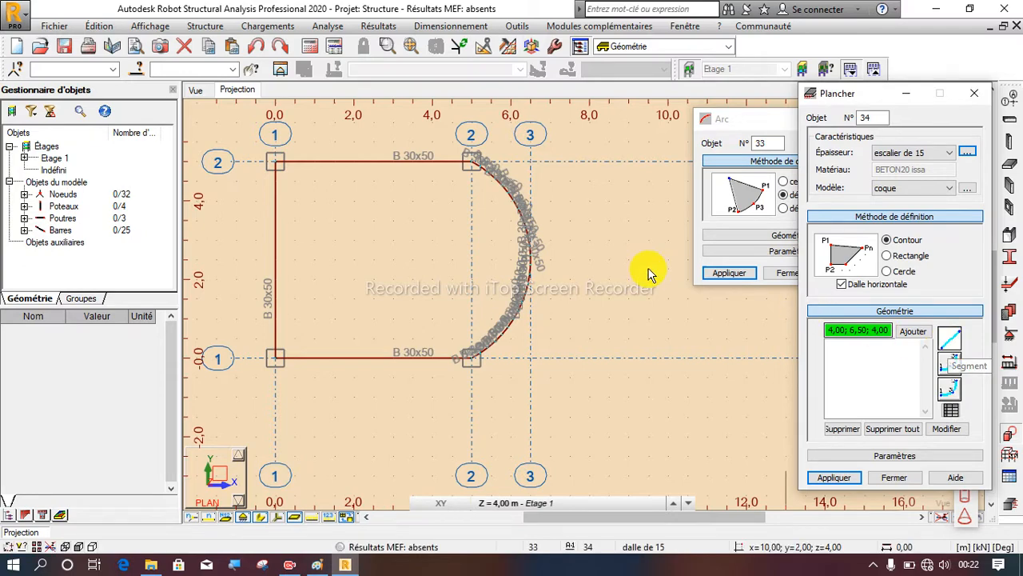
click(275, 163)
click(274, 358)
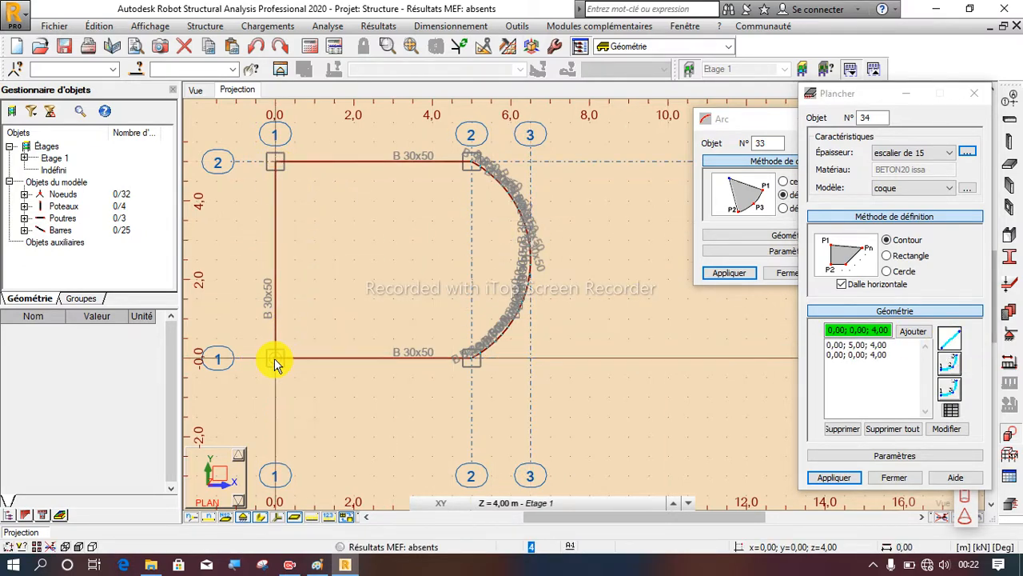
double_click(476, 355)
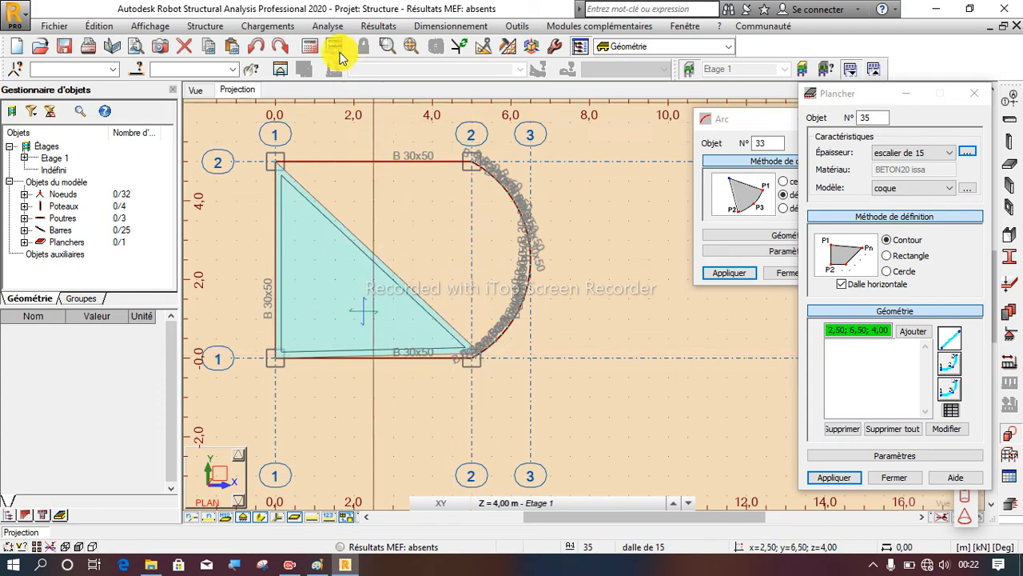
click(255, 47)
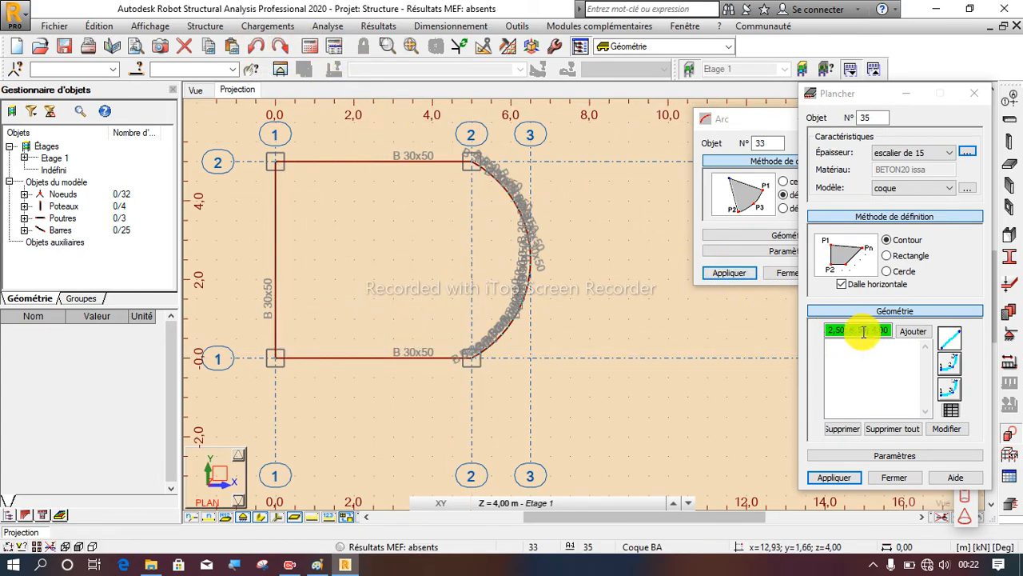
Create the floor contour with segments through 0,00; 5,00, 0,00; 0,00 and 5,00; 0,00, a début-fin-centre arc to 5,00; 5,00 through 6,50; 2,50, and a closing segment
click(954, 340)
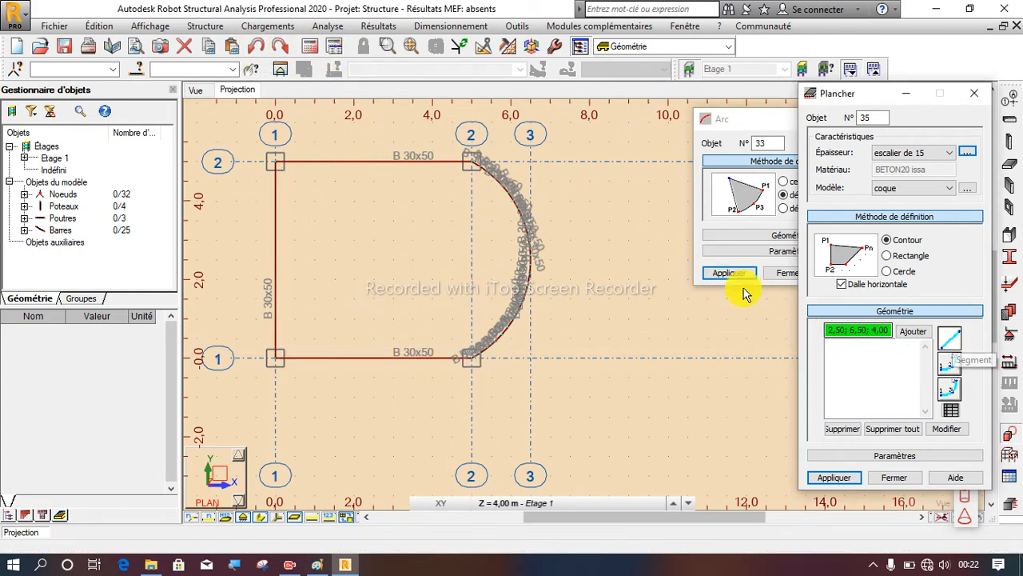
click(275, 161)
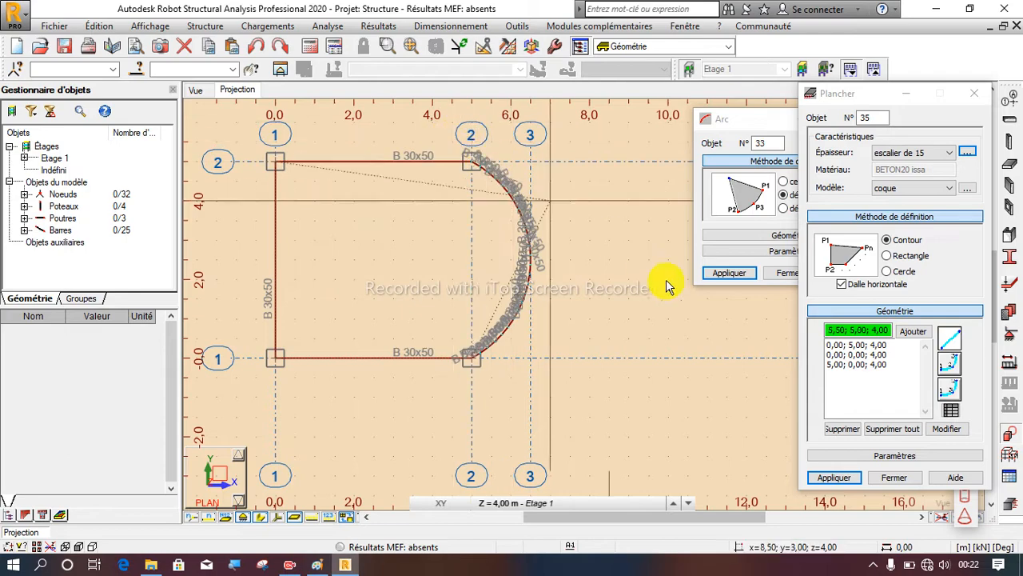
click(950, 391)
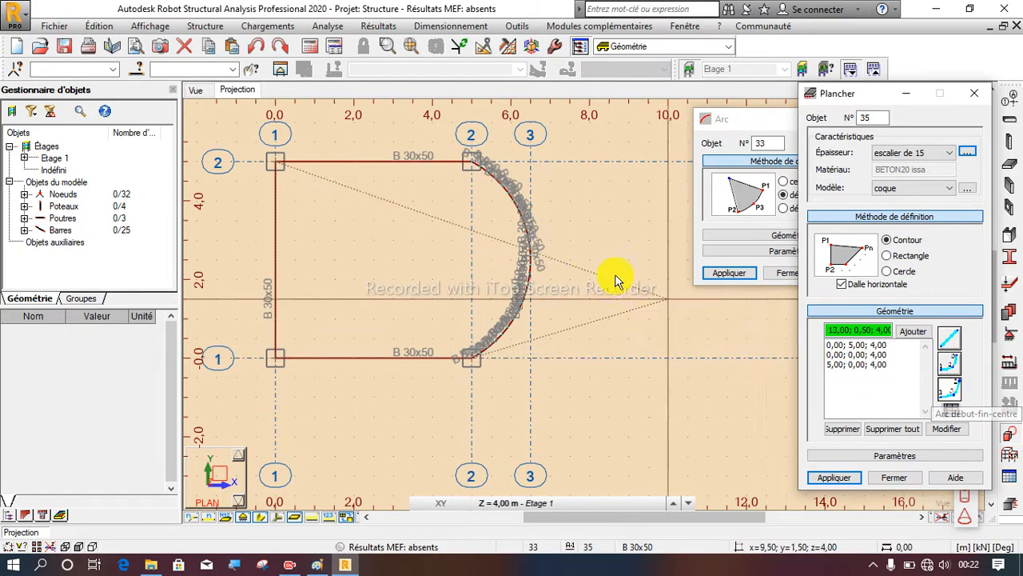
click(471, 163)
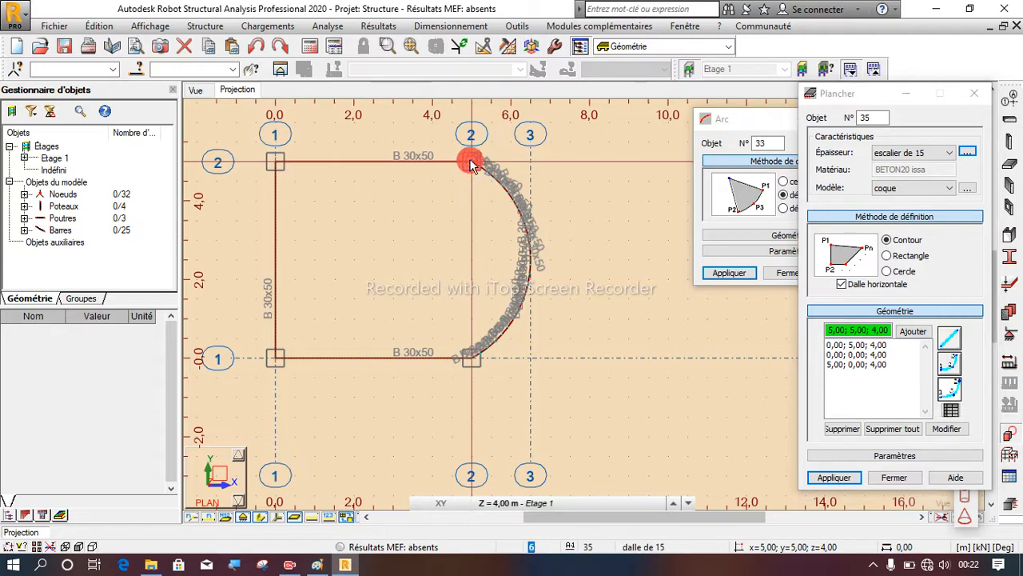
click(534, 259)
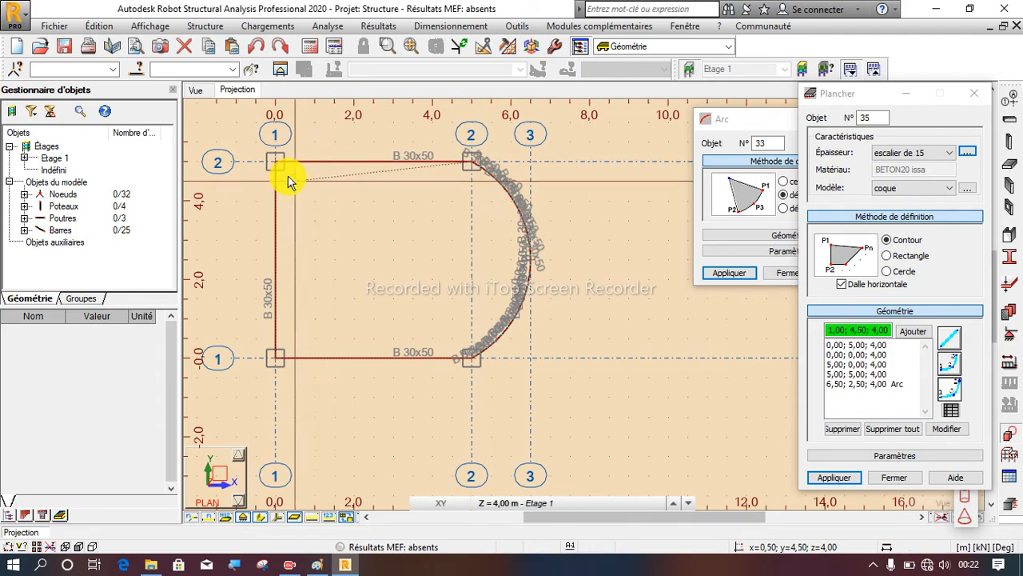
click(949, 337)
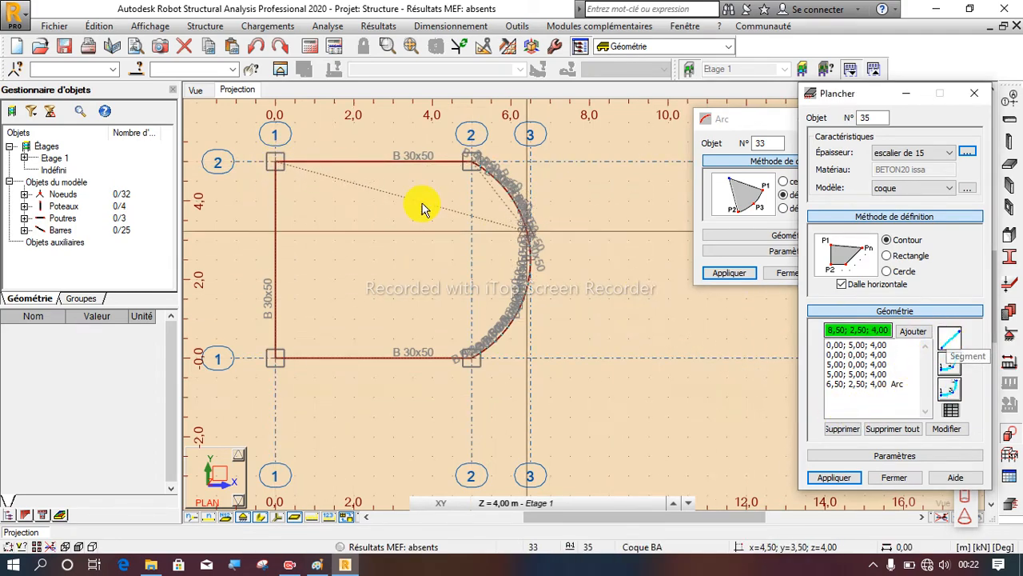
click(276, 163)
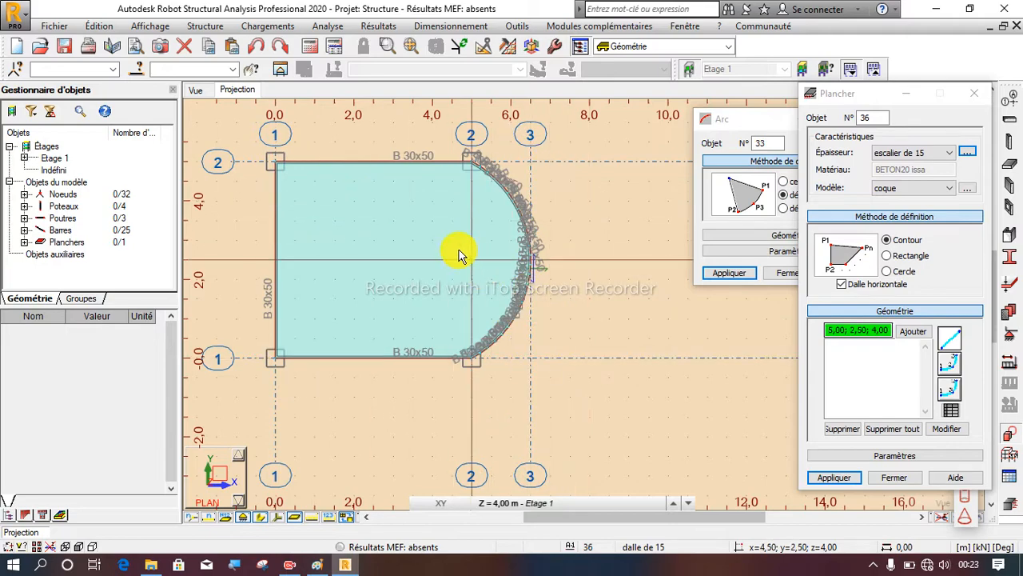
scroll(450, 224, up, 3)
scroll(560, 232, down, 2)
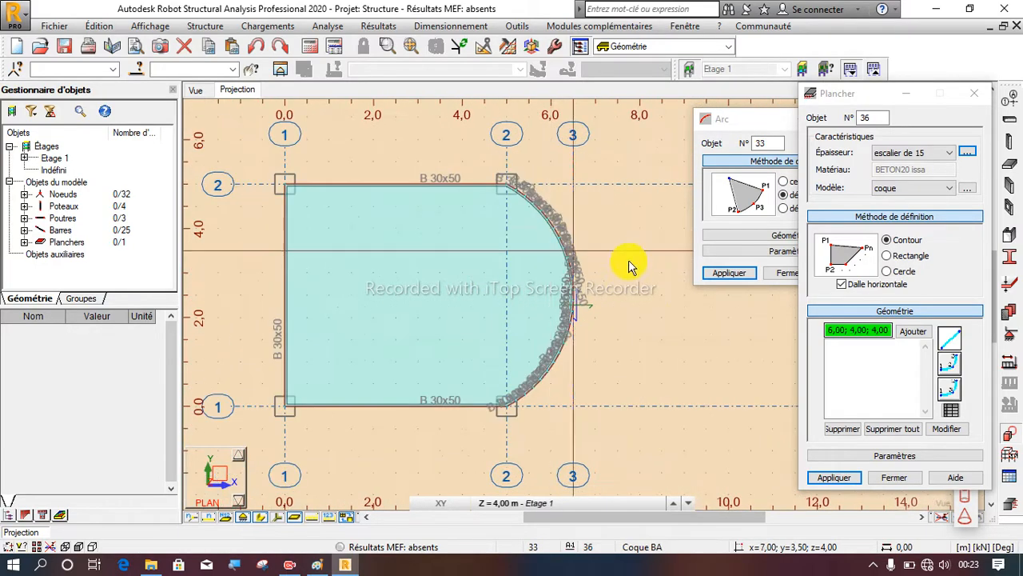
Finish the floor and arc definitions, and display the structure in 3D with the member section shapes shown
click(893, 478)
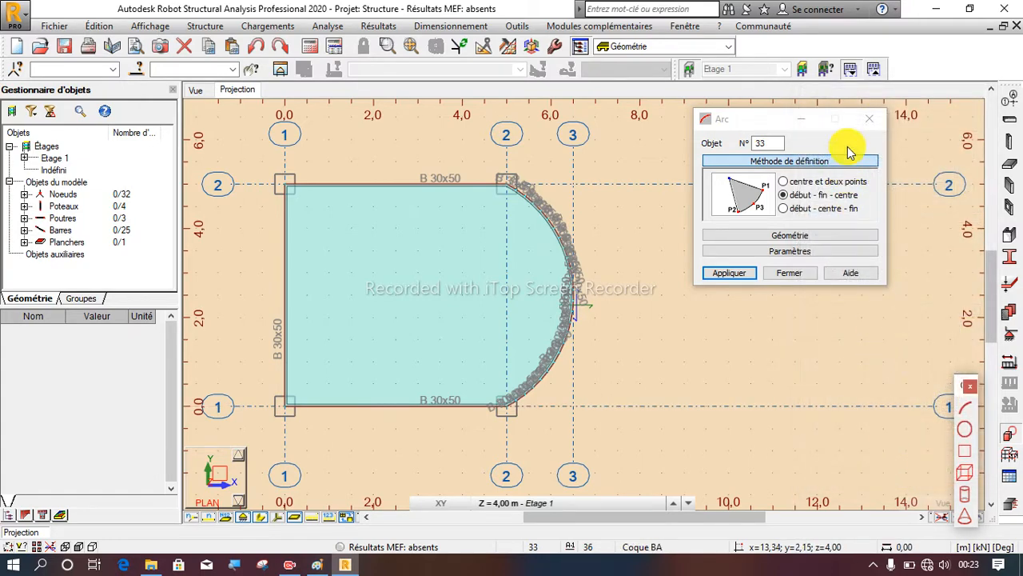
click(863, 122)
scroll(590, 235, up, 3)
scroll(530, 263, down, 4)
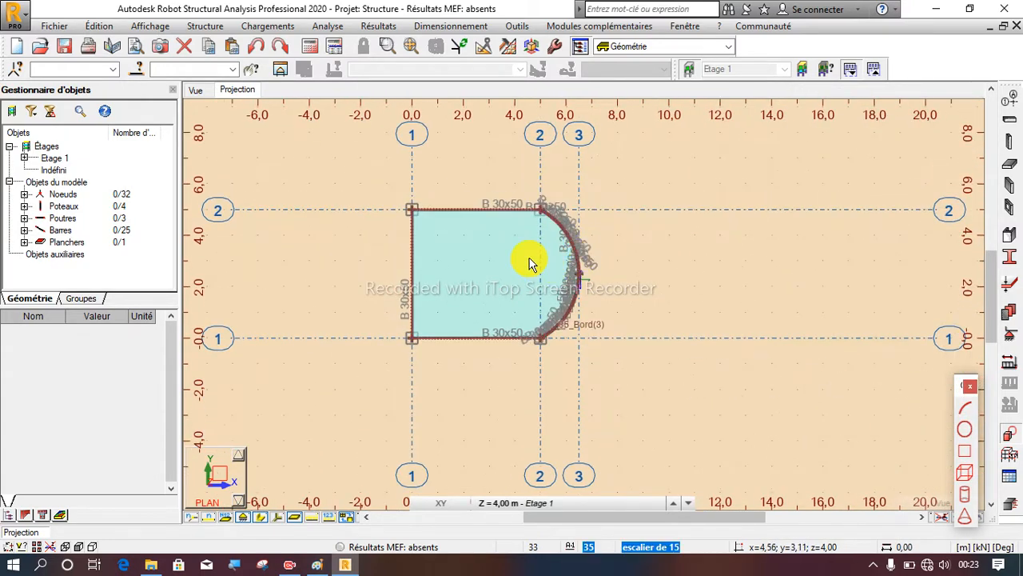
scroll(530, 263, up, 1)
click(200, 91)
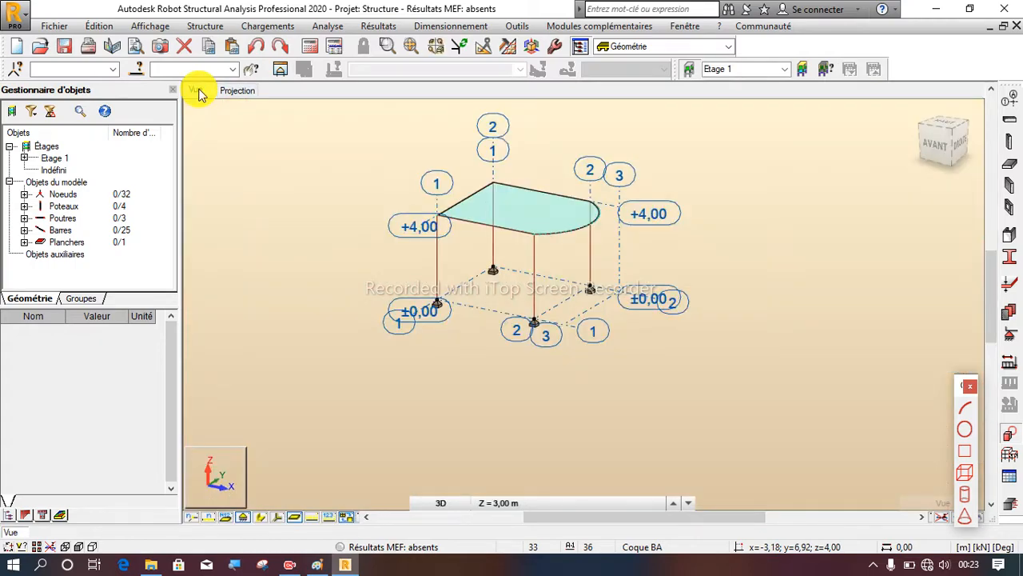
scroll(516, 190, up, 3)
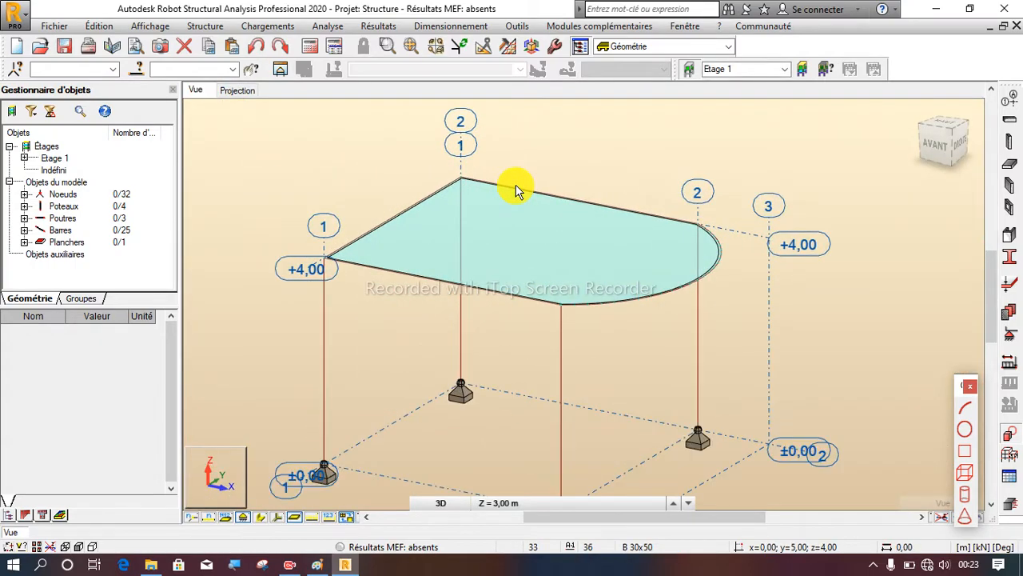
scroll(519, 189, down, 2)
click(266, 517)
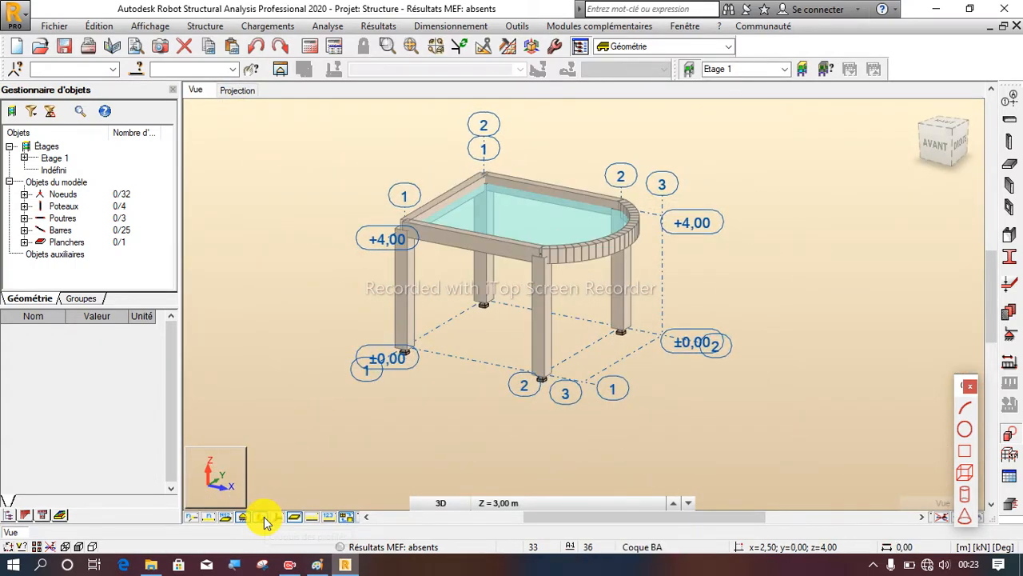
Assign the Encastrement nodal support to the four nodes at the column bases
right_click(277, 132)
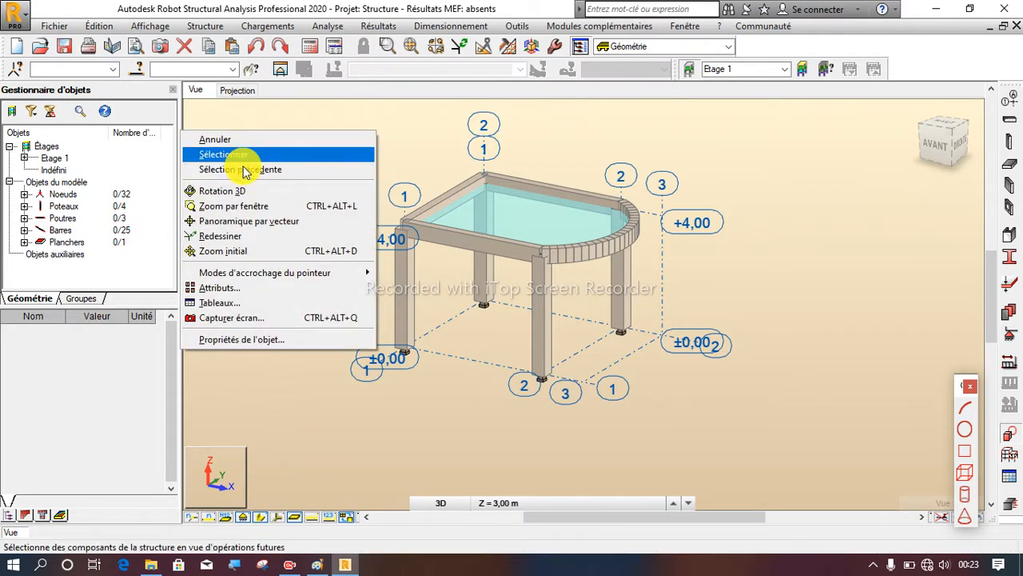
click(338, 191)
mouse_move(399, 205)
mouse_down()
mouse_move(392, 197)
mouse_move(407, 217)
mouse_up()
right_click(272, 222)
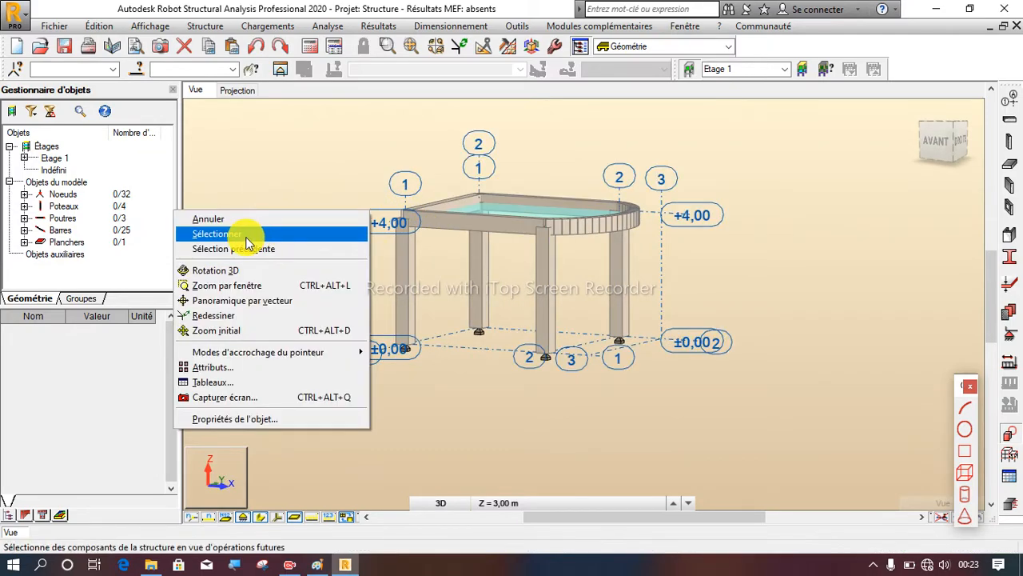
click(247, 237)
drag(297, 289, 714, 470)
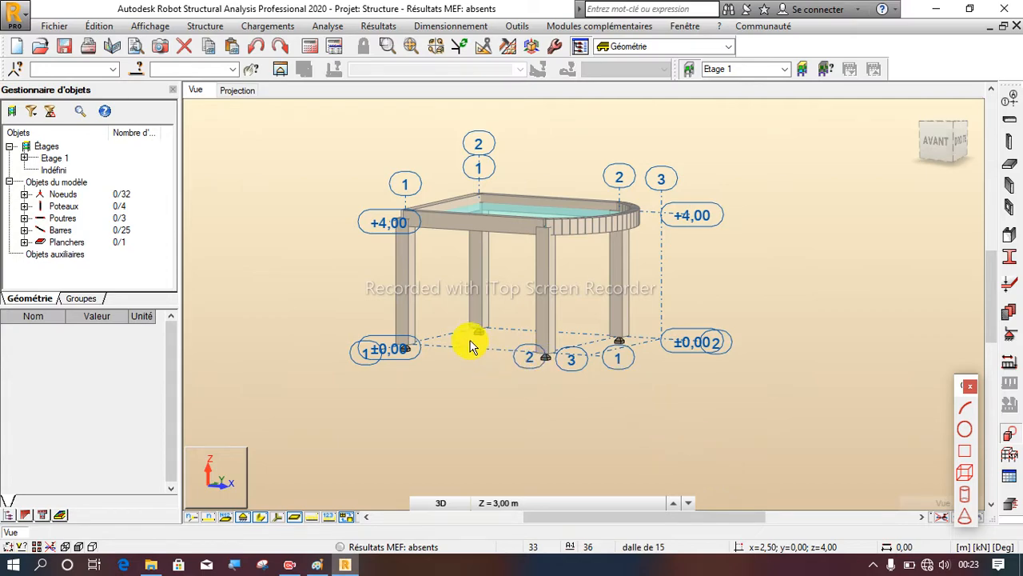
drag(342, 315, 683, 404)
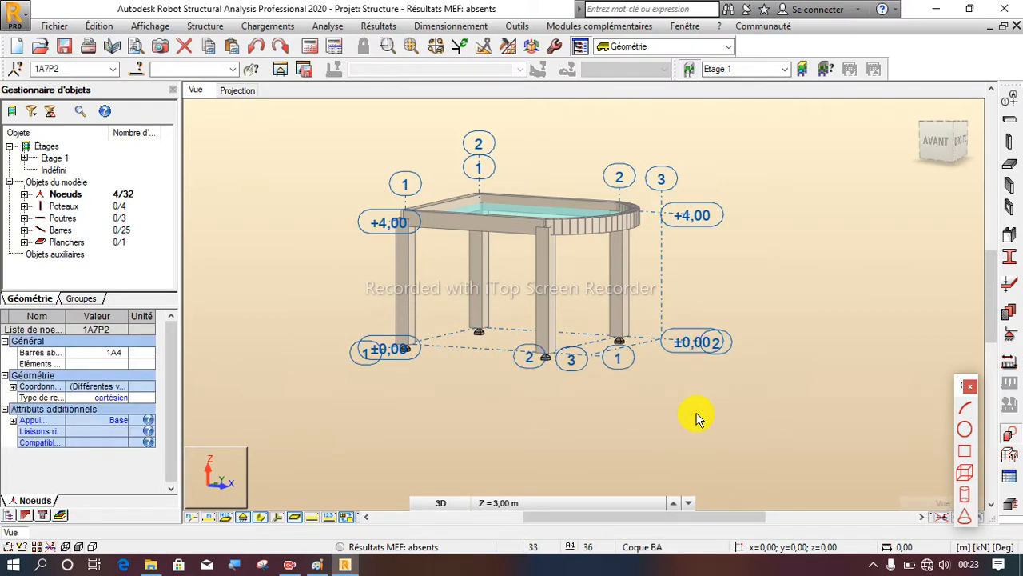
click(1009, 335)
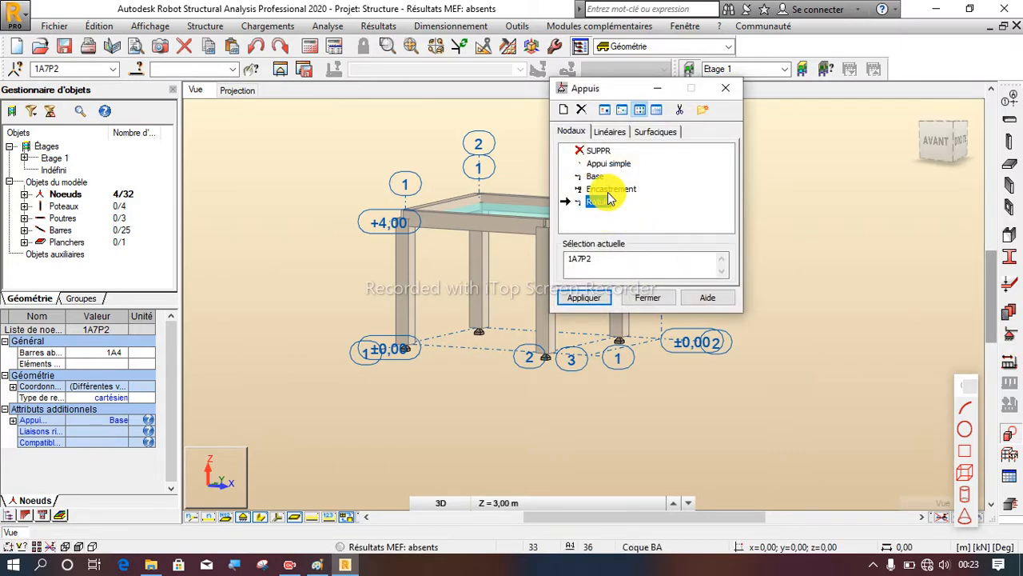
click(586, 298)
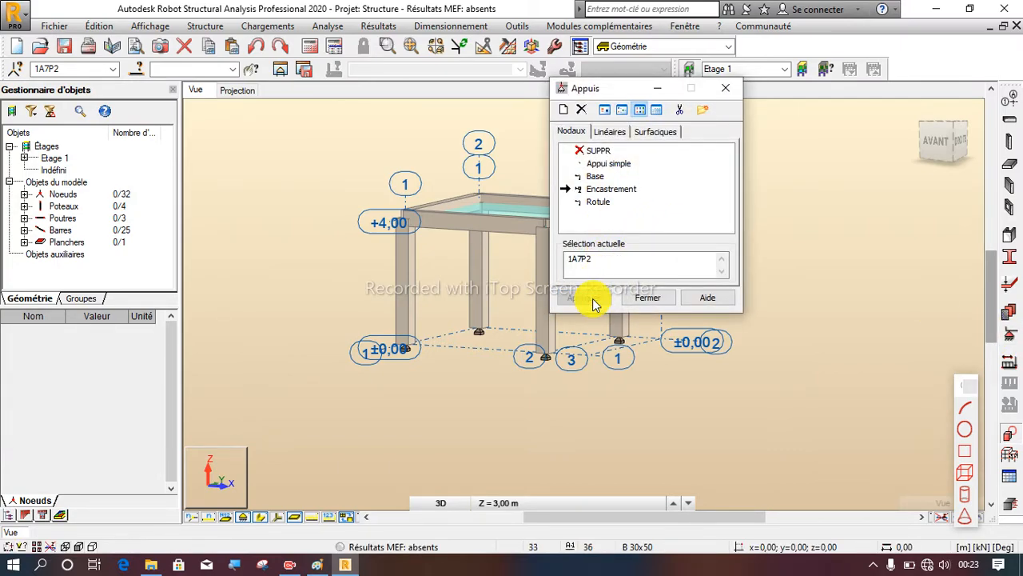
click(645, 300)
Close the floating shapes toolbar and add a load case of nature permanente named pp
right_click(738, 200)
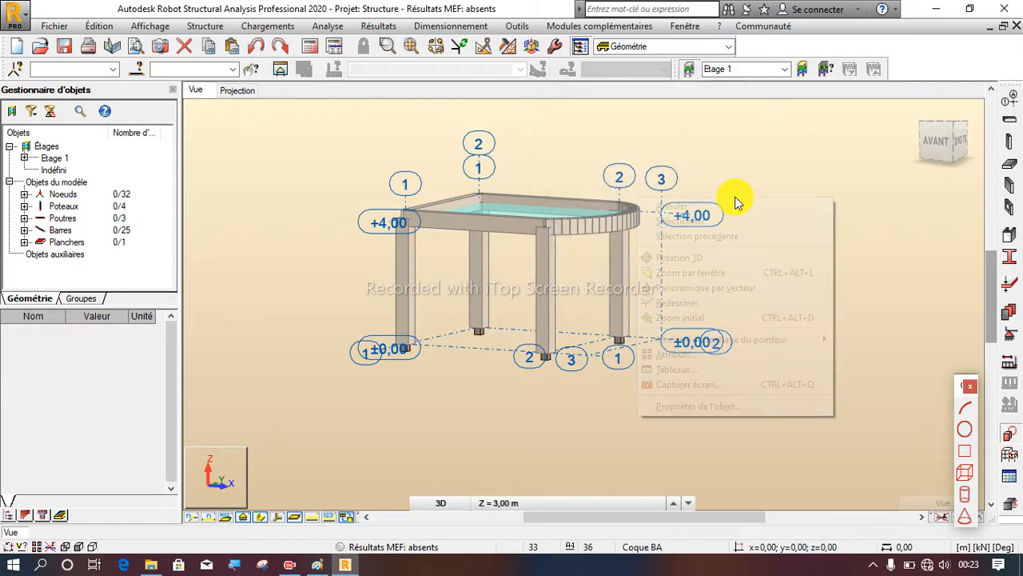
click(692, 258)
mouse_move(611, 252)
mouse_down()
mouse_move(594, 270)
mouse_move(621, 247)
mouse_move(608, 241)
mouse_up()
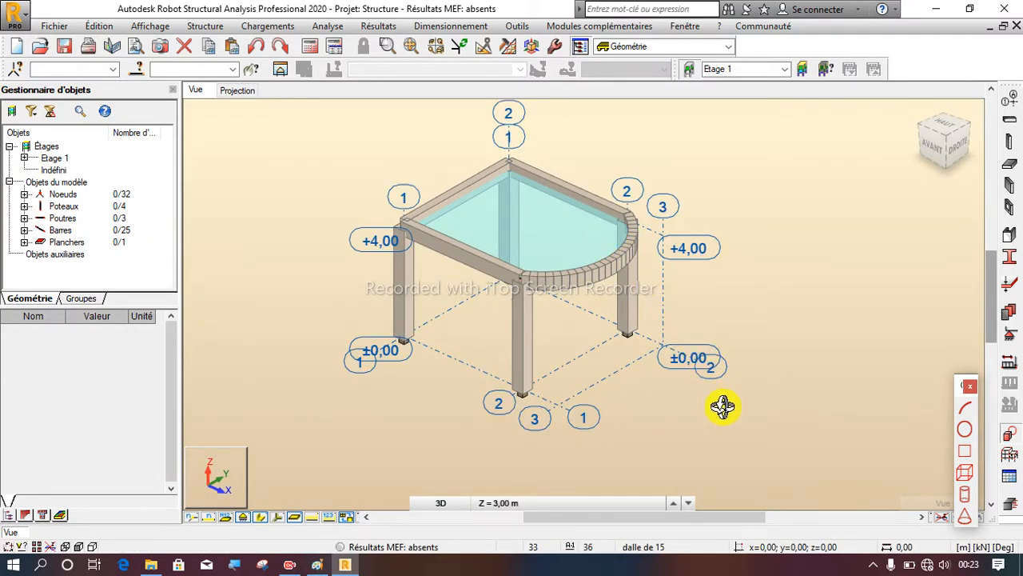
click(971, 386)
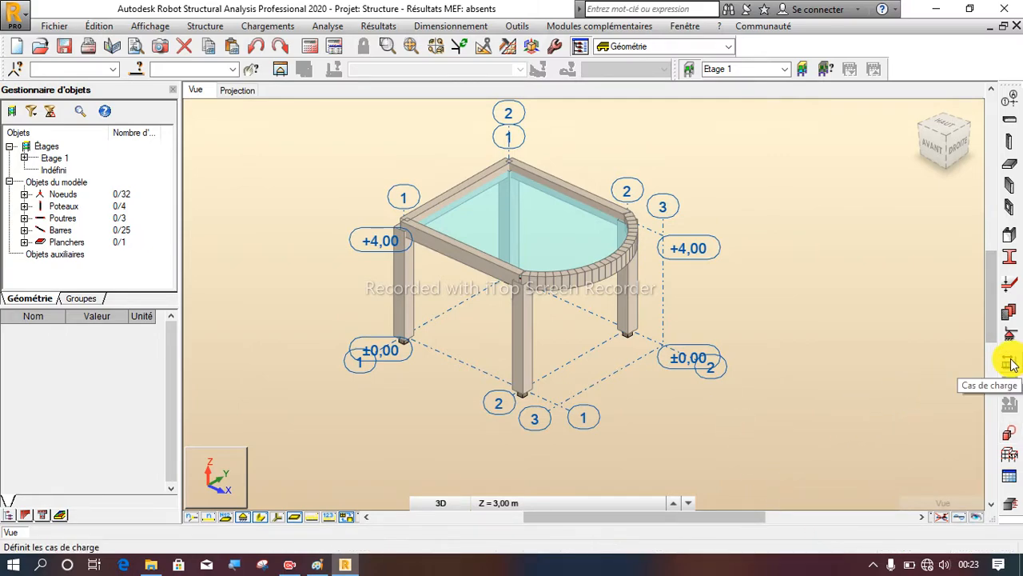
click(1012, 364)
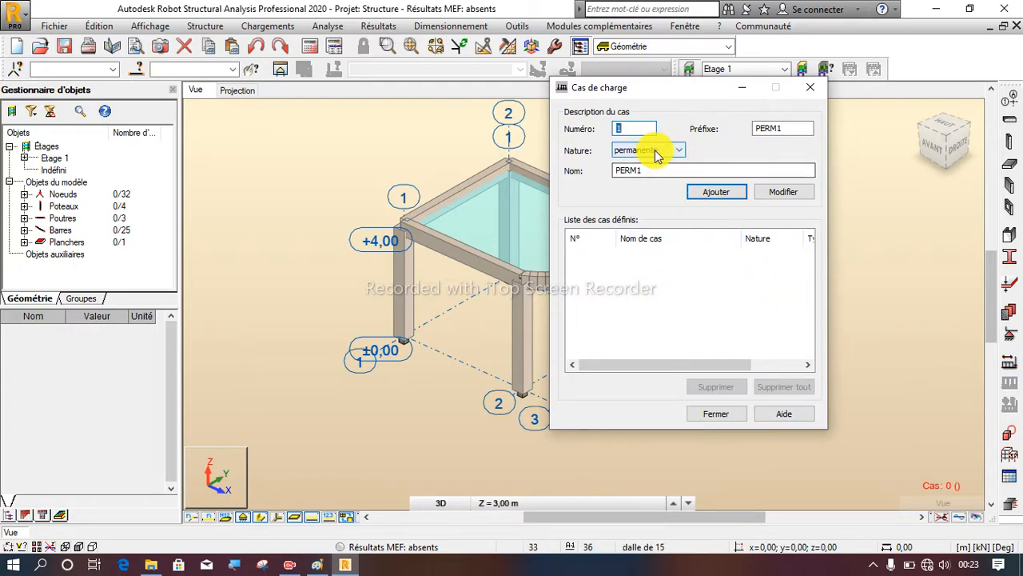
drag(651, 171, 545, 174)
text(pp)
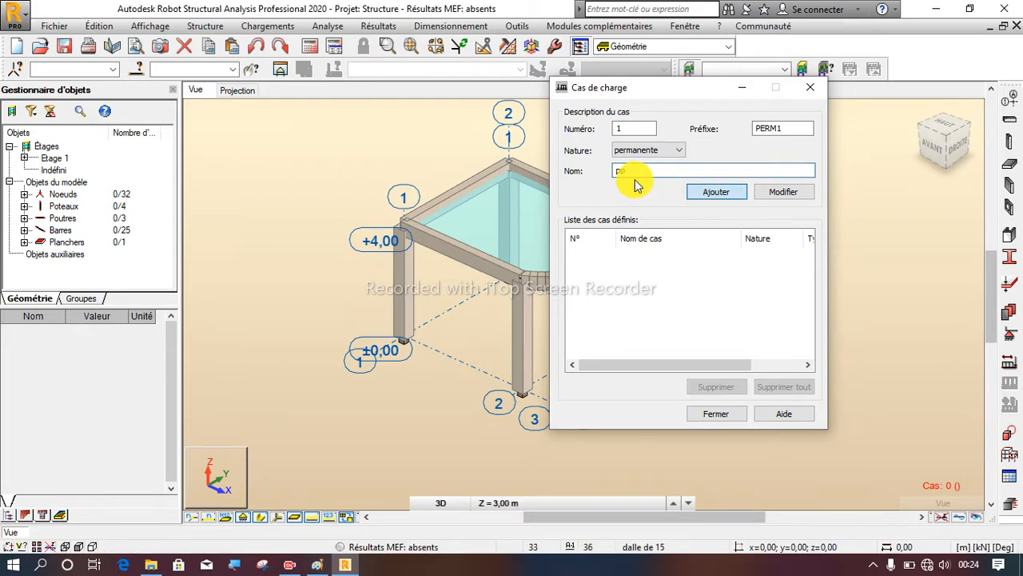
key(Return)
Add a second load case of nature d'exploitation named q and close the load case definition
click(654, 152)
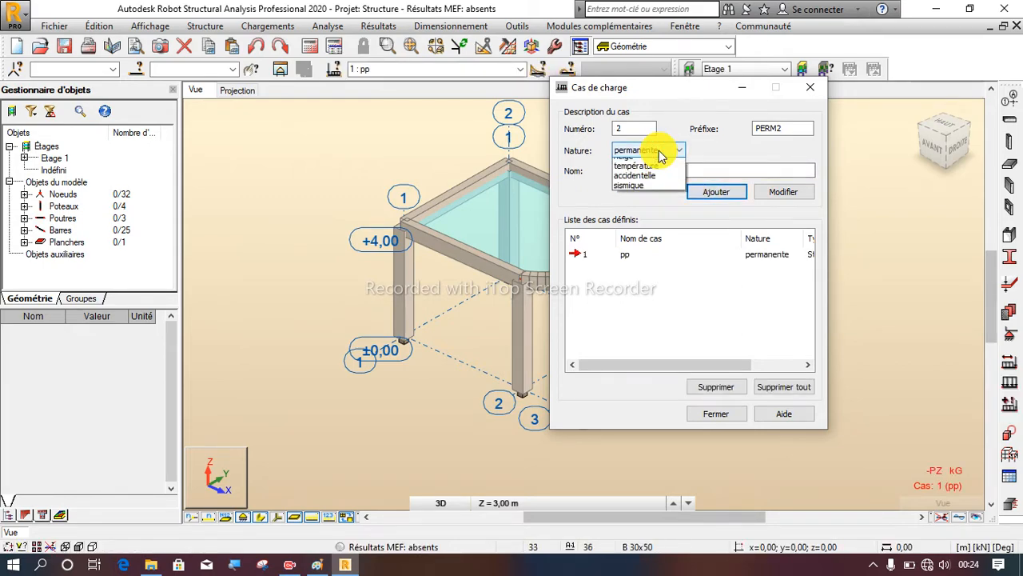
click(657, 171)
drag(657, 169, 589, 166)
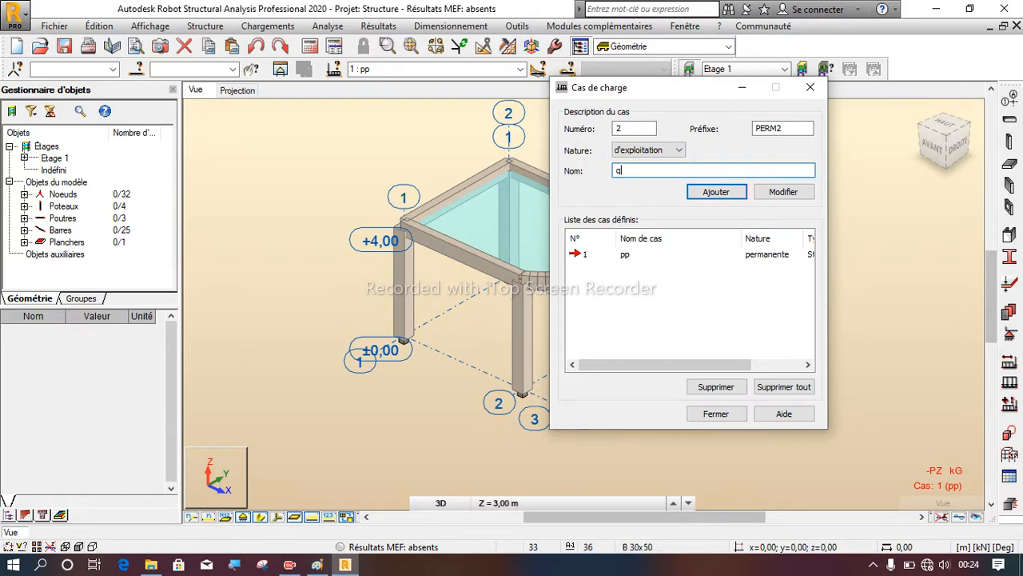
click(718, 194)
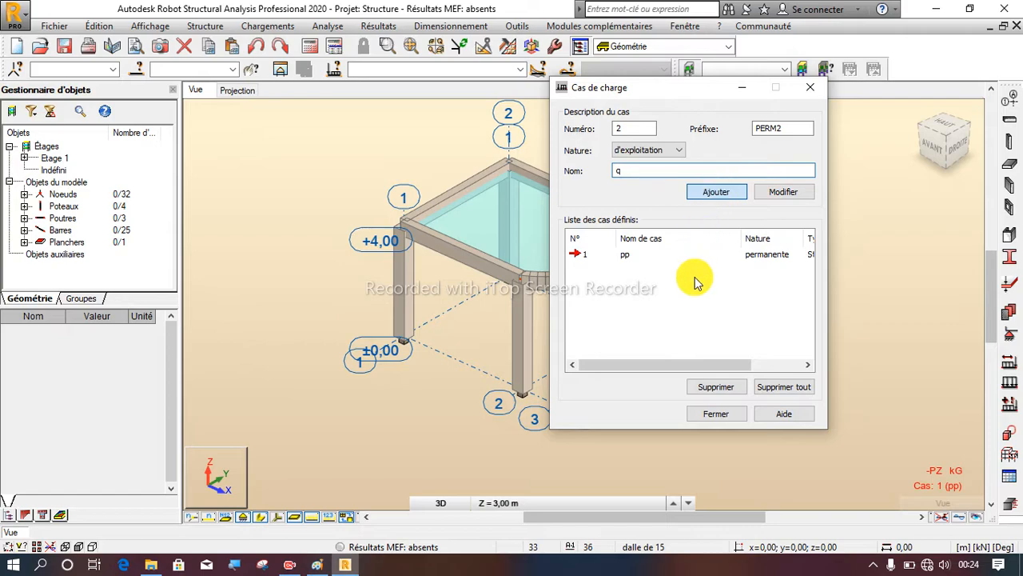
click(714, 413)
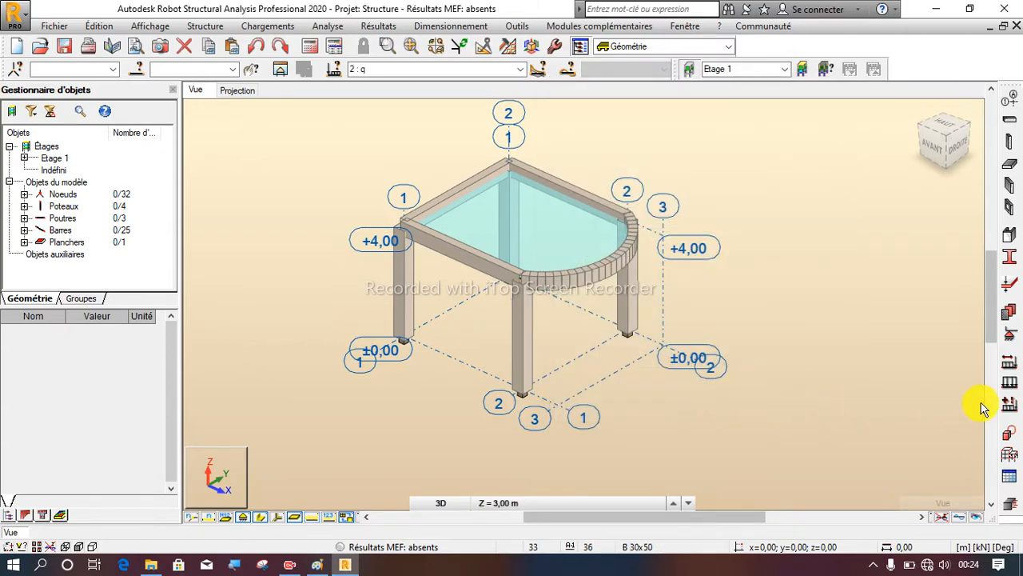
Open the load definition, make case pp active and examine its self-weight and mass options
click(1009, 387)
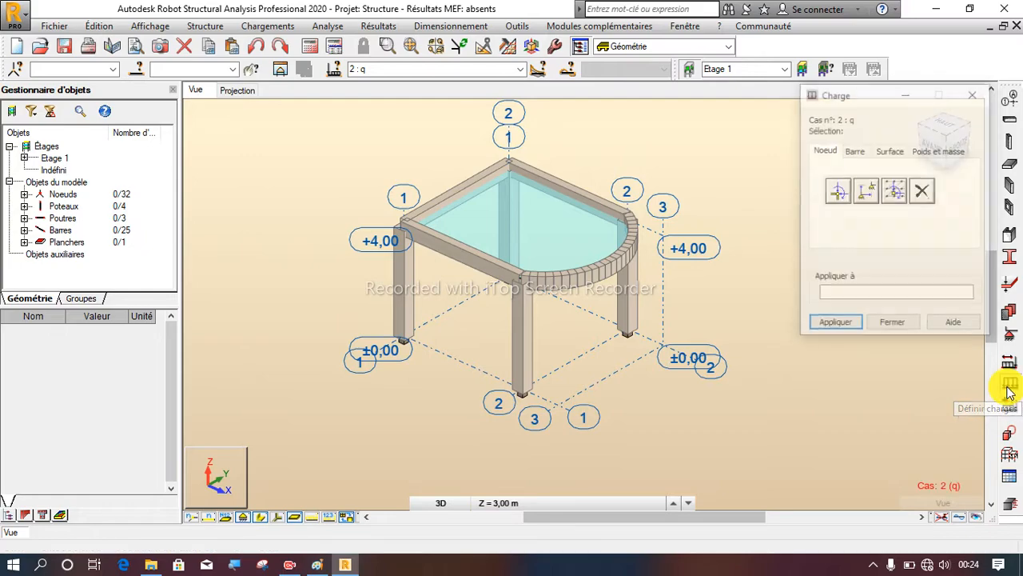
click(855, 151)
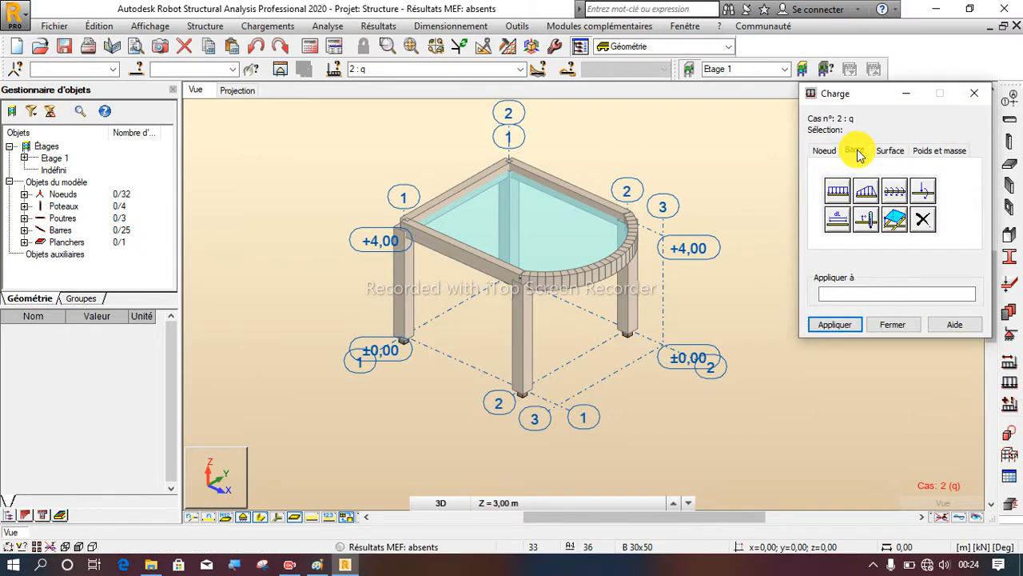
click(519, 69)
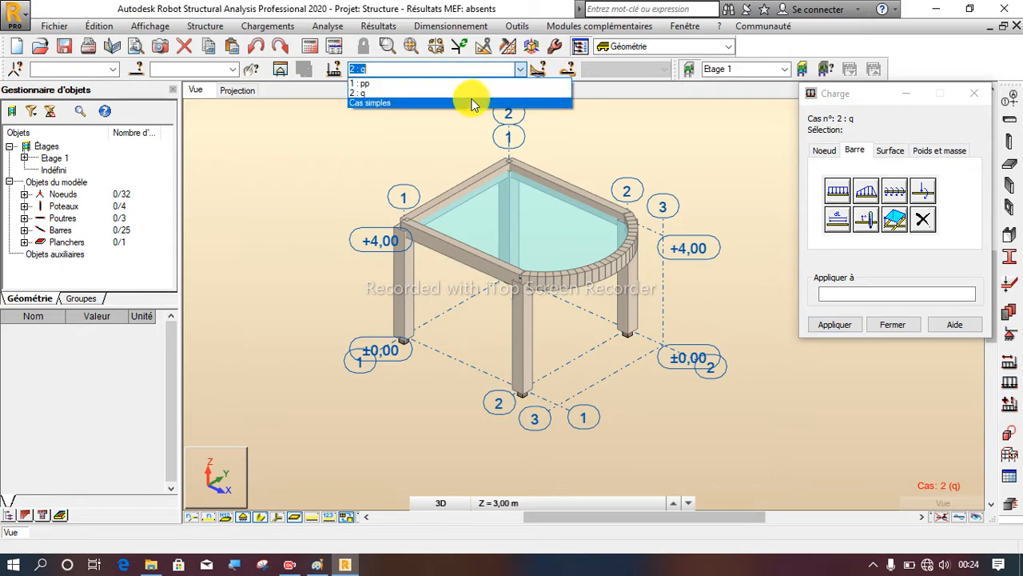
click(394, 84)
click(937, 156)
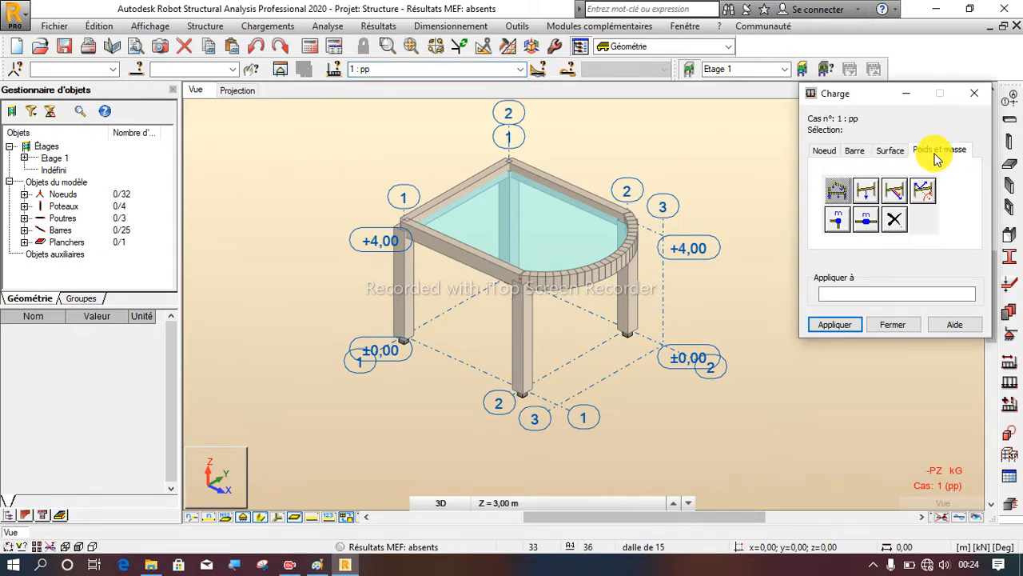
click(937, 152)
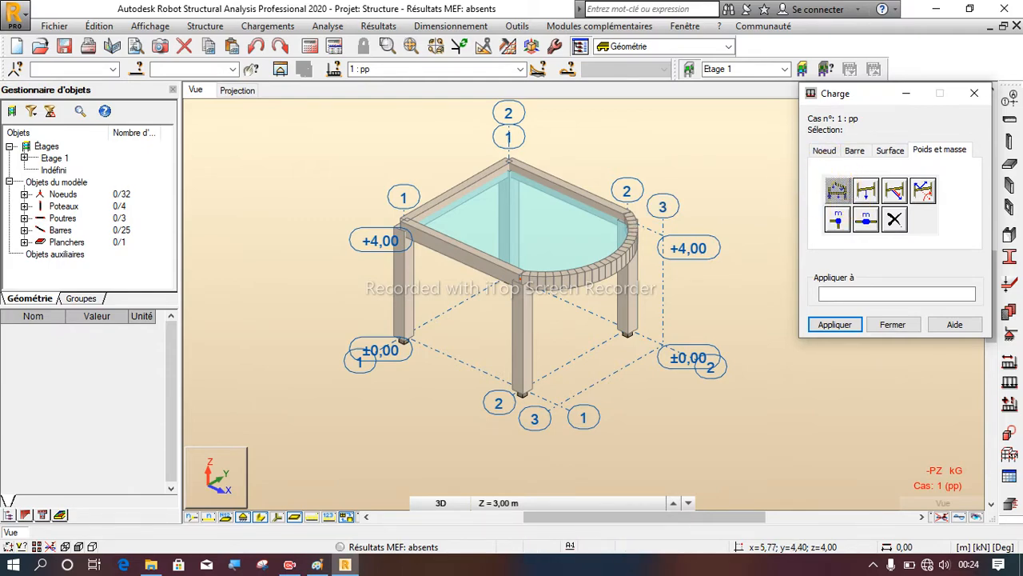
Define a uniform surface load of -1,5 kPa along global Z for load case q
click(520, 69)
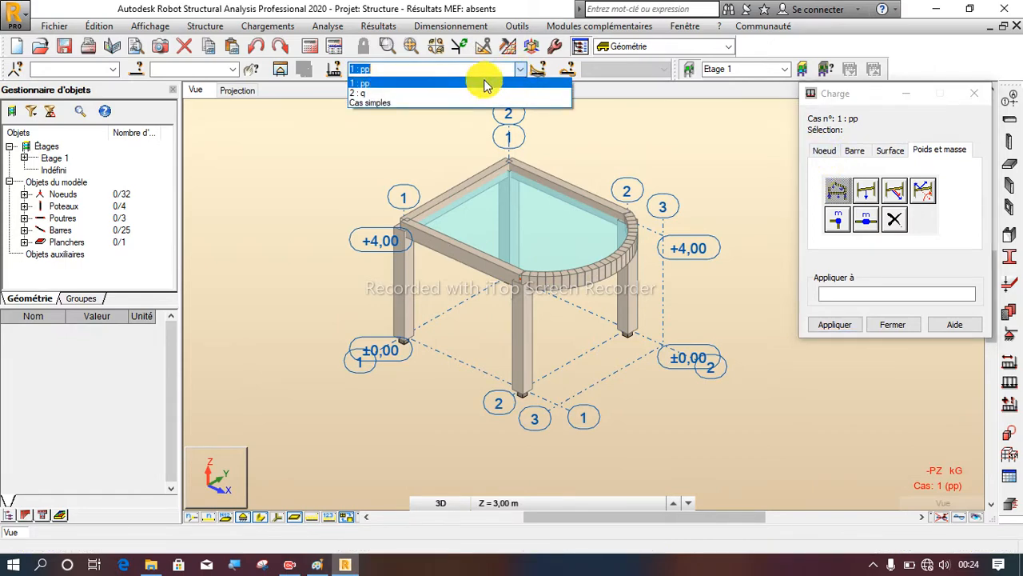
click(361, 93)
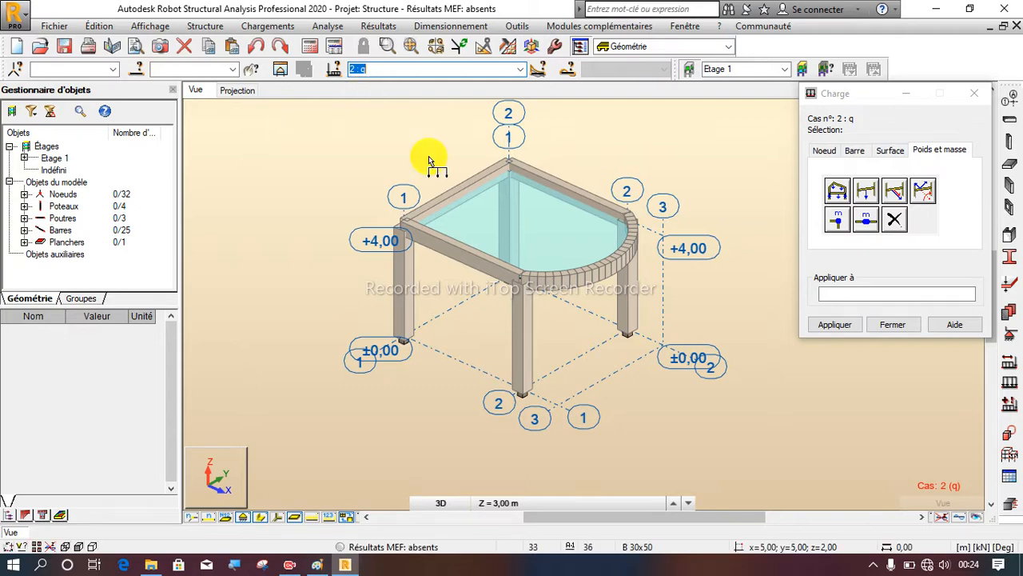
click(890, 152)
click(837, 190)
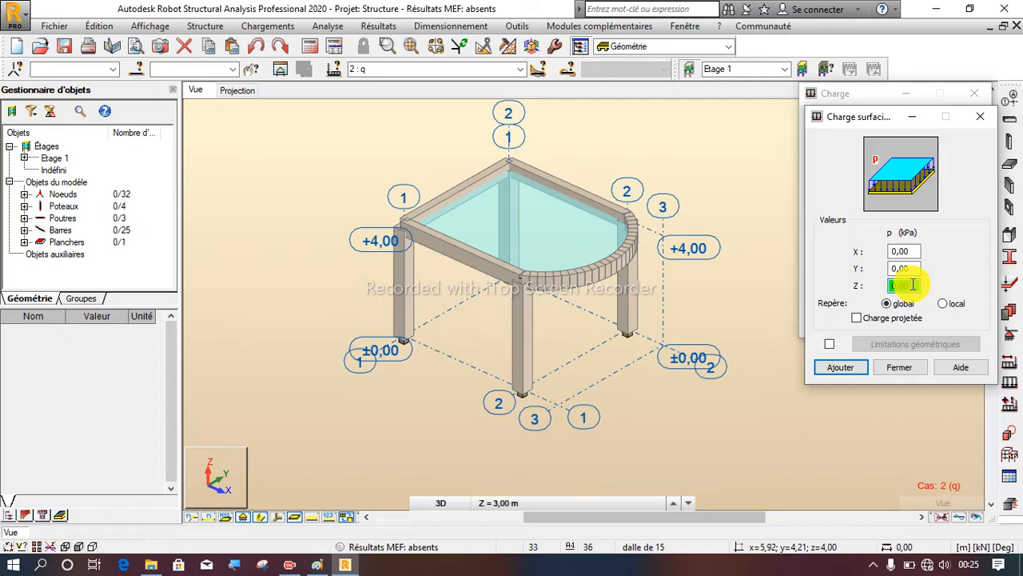
double_click(912, 284)
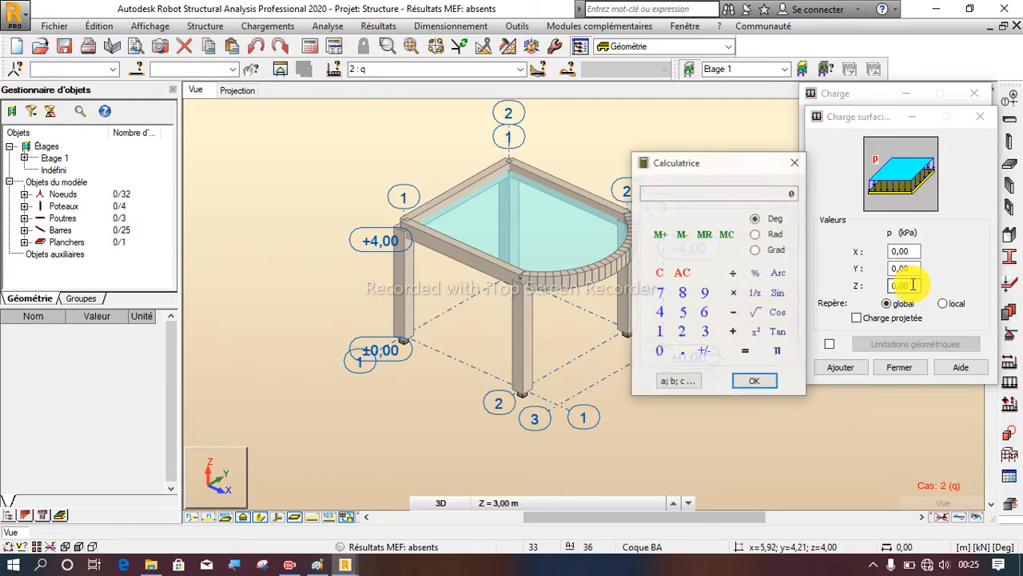
click(682, 352)
click(683, 313)
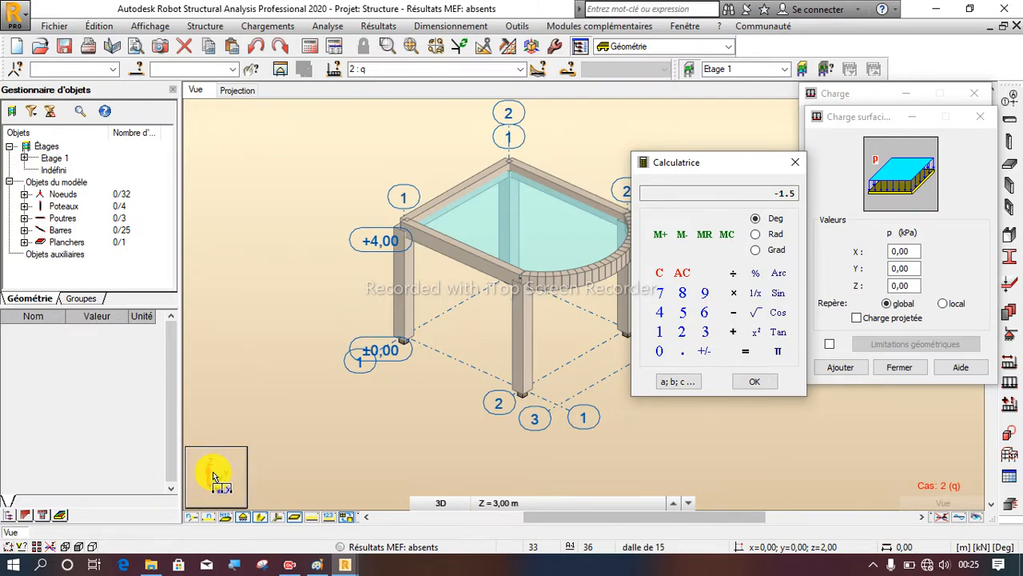
scroll(209, 484, up, 3)
scroll(214, 482, down, 3)
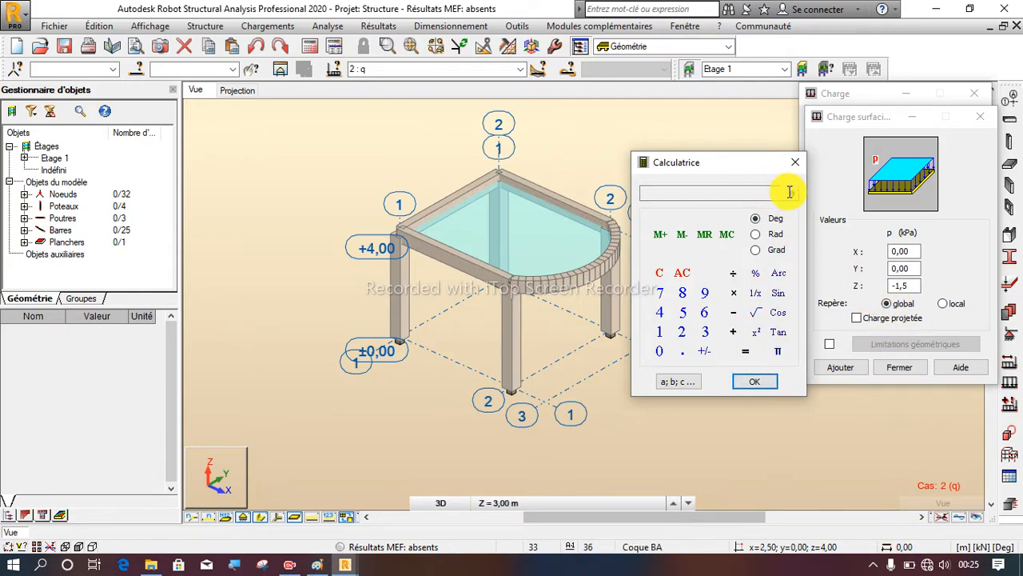
click(796, 163)
click(861, 369)
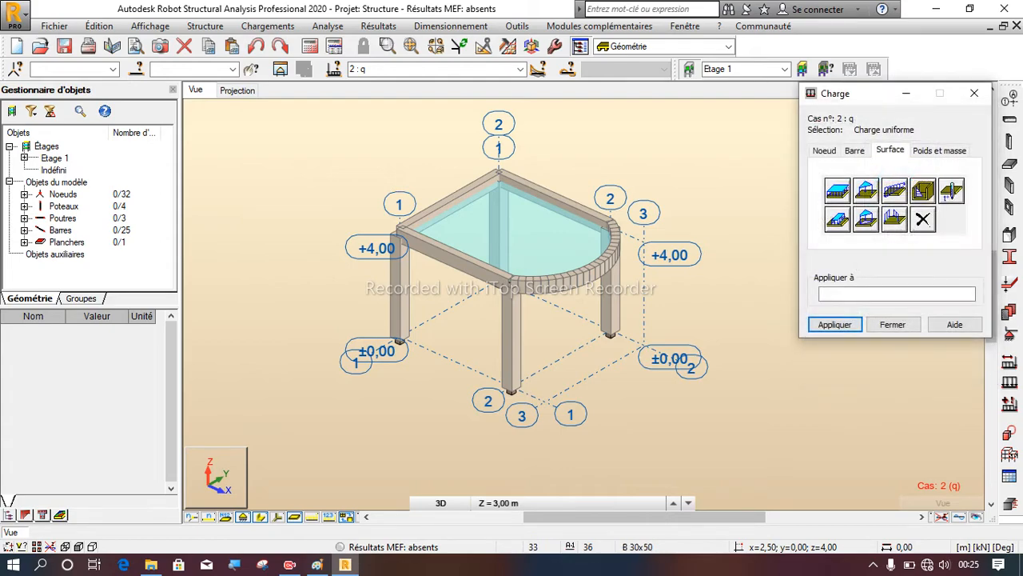
Apply the uniform surface load to the floor slab and close the load definition
click(534, 249)
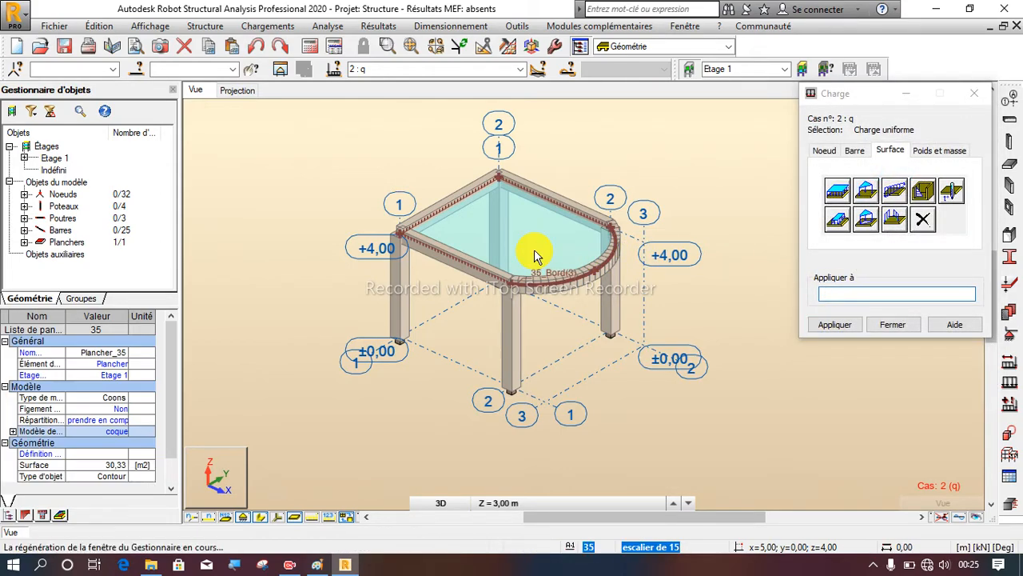
click(845, 324)
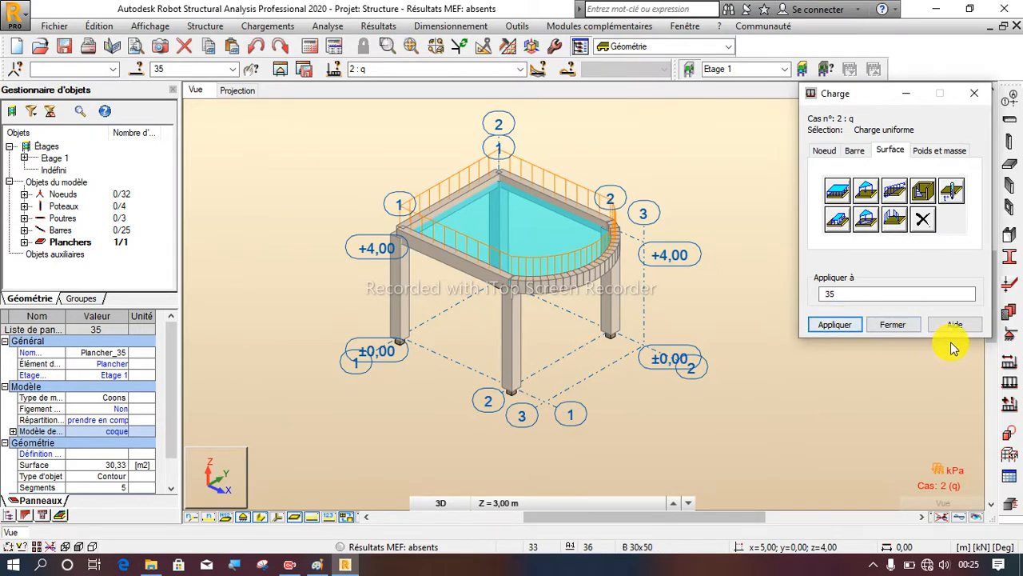
click(903, 325)
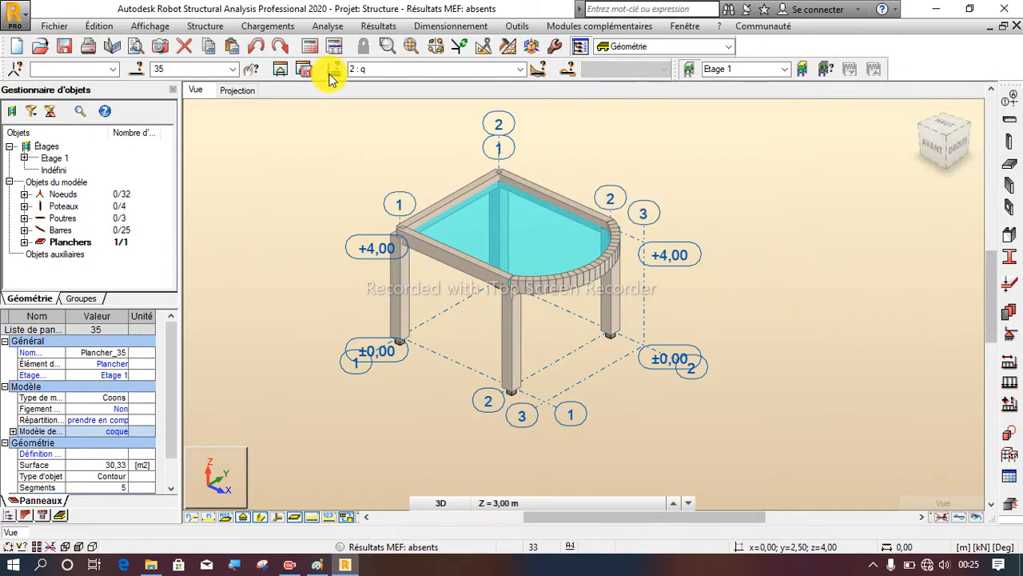
click(268, 29)
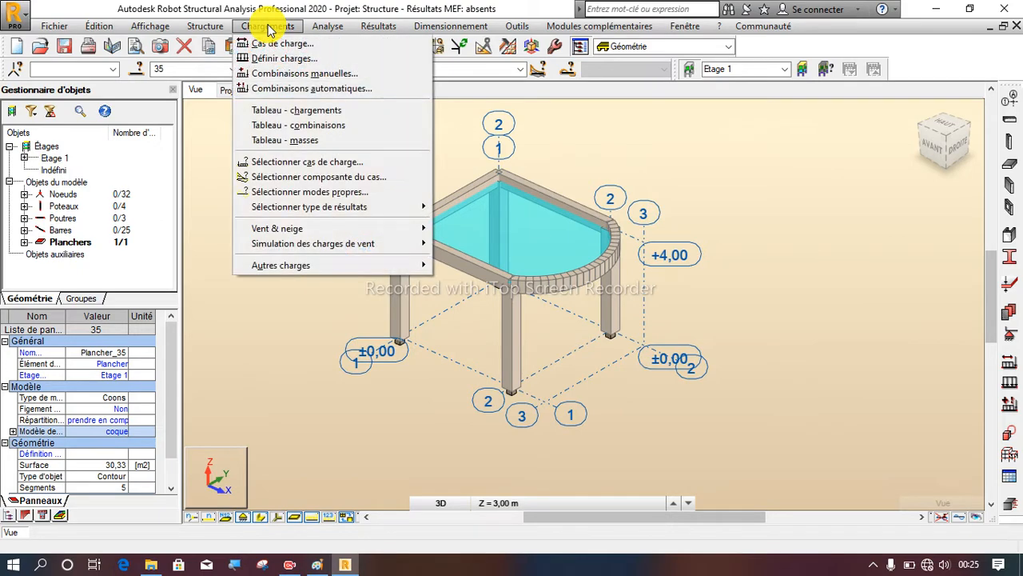
click(286, 77)
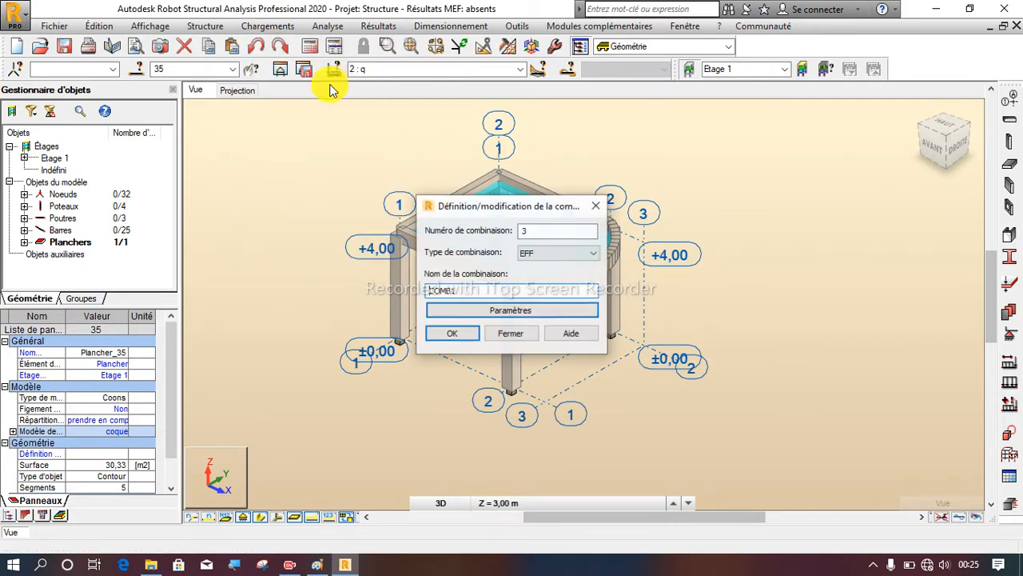
click(596, 205)
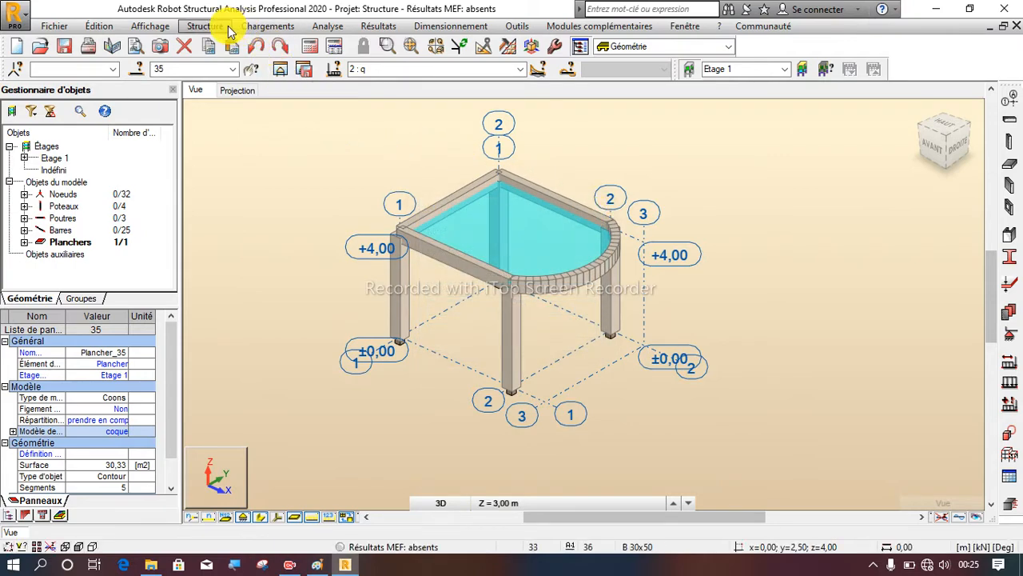
Set the code for the automatic combinations to BAEL 91 and accept without generating any combinations
click(266, 28)
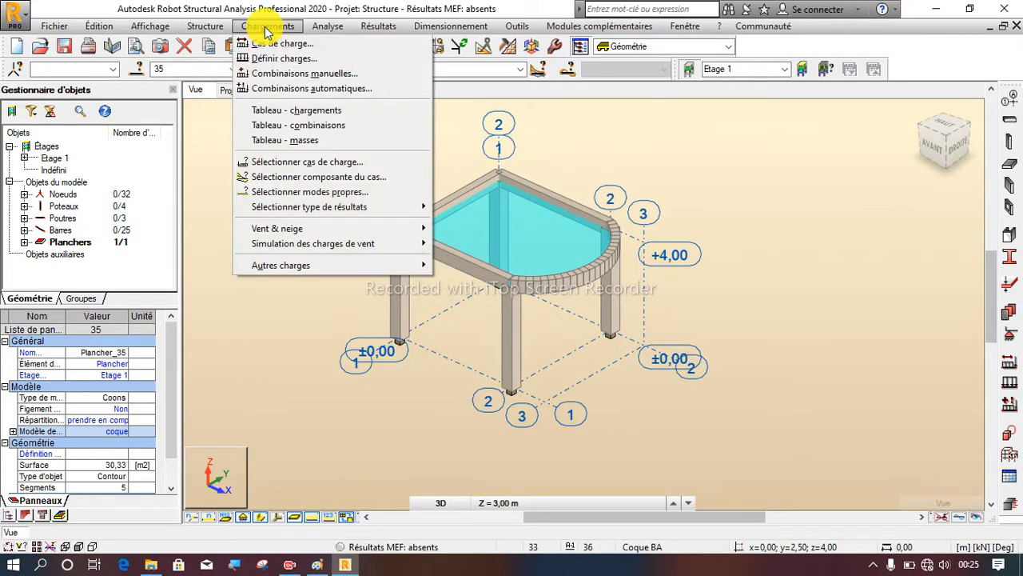
click(292, 90)
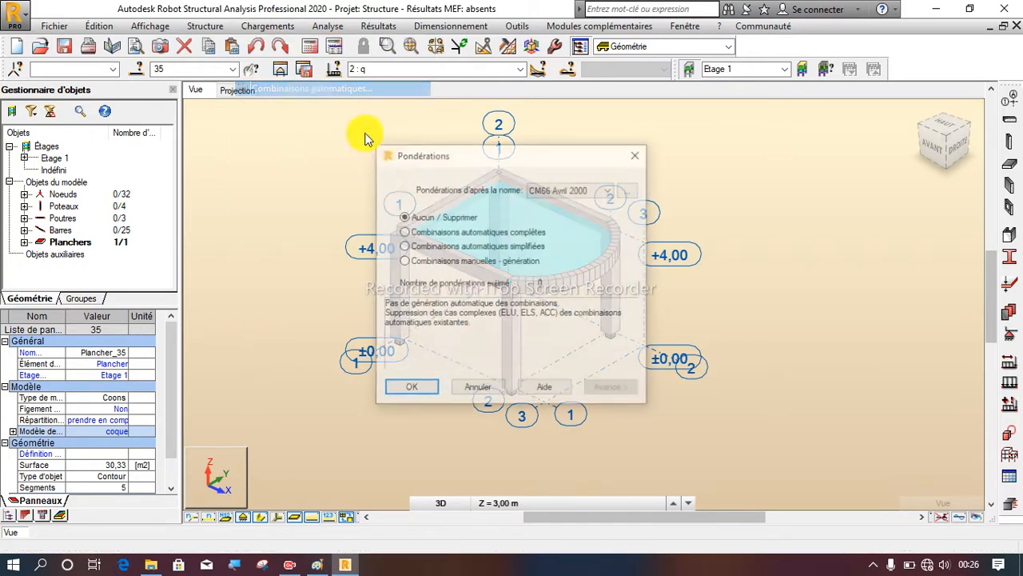
click(553, 192)
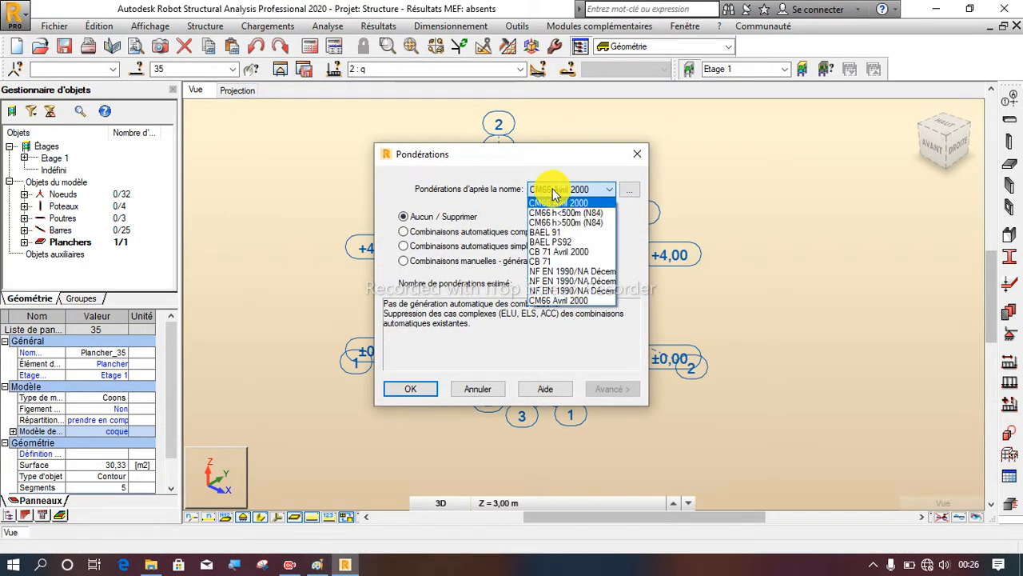
click(548, 233)
click(412, 390)
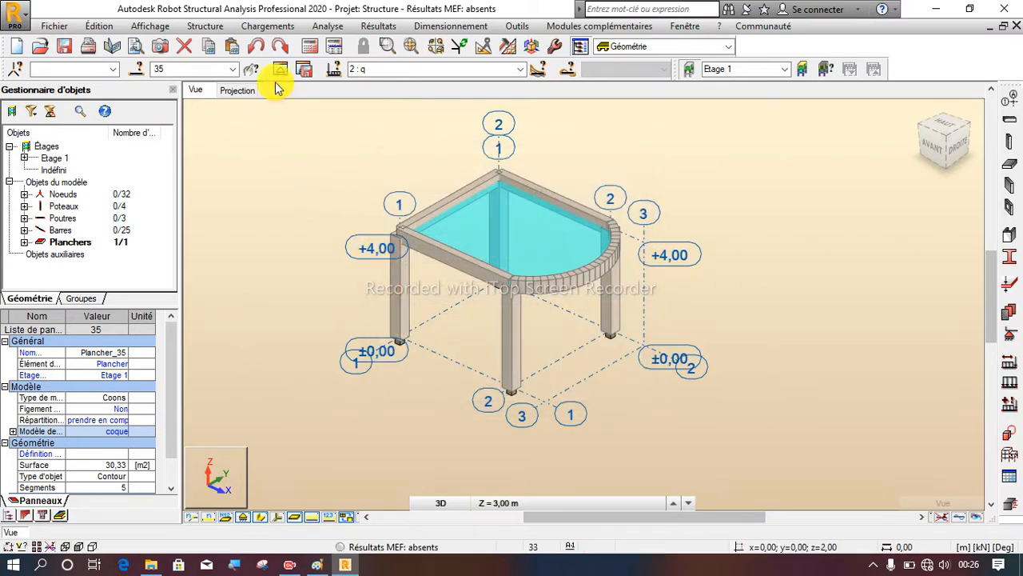
Create a manual ELU combination named elu containing load cases pp and q with automatic coefficients, and apply it
click(267, 27)
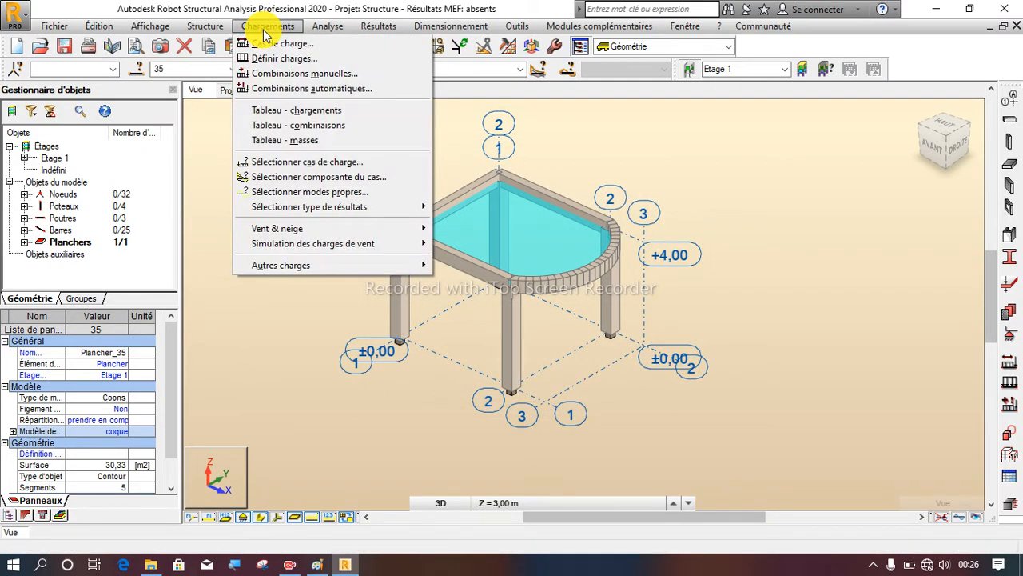
click(297, 78)
drag(462, 292, 378, 292)
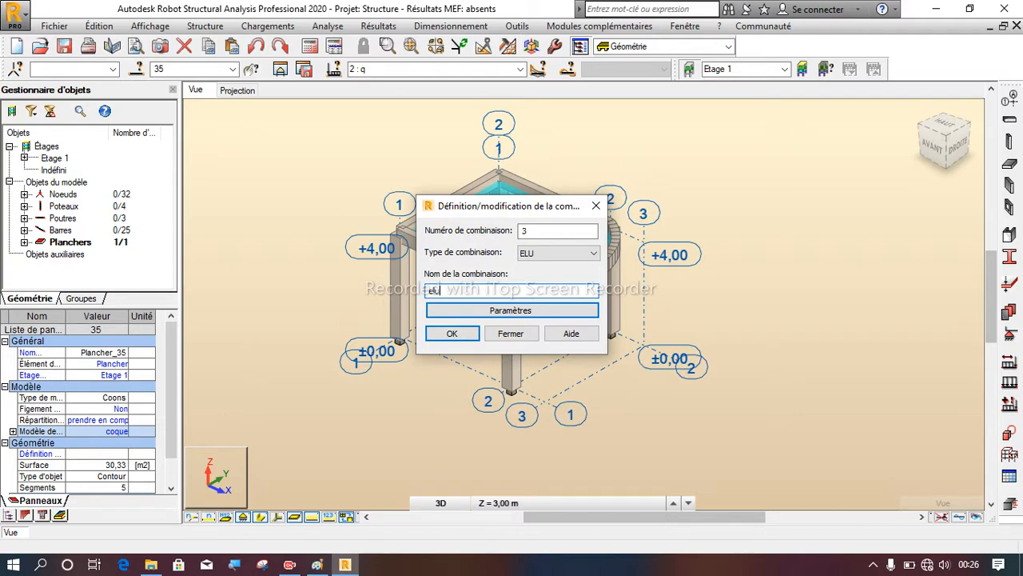
click(440, 339)
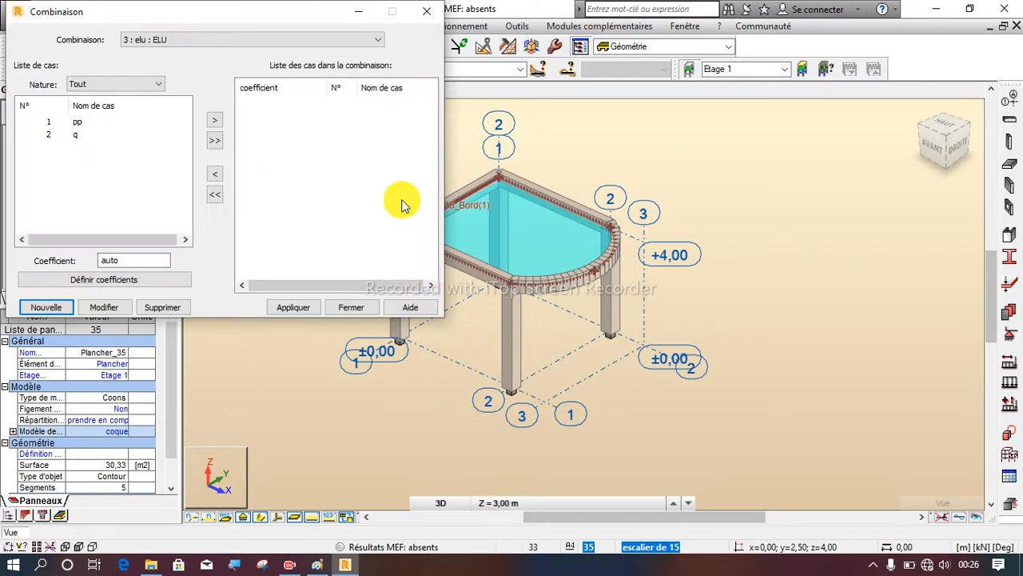
click(222, 141)
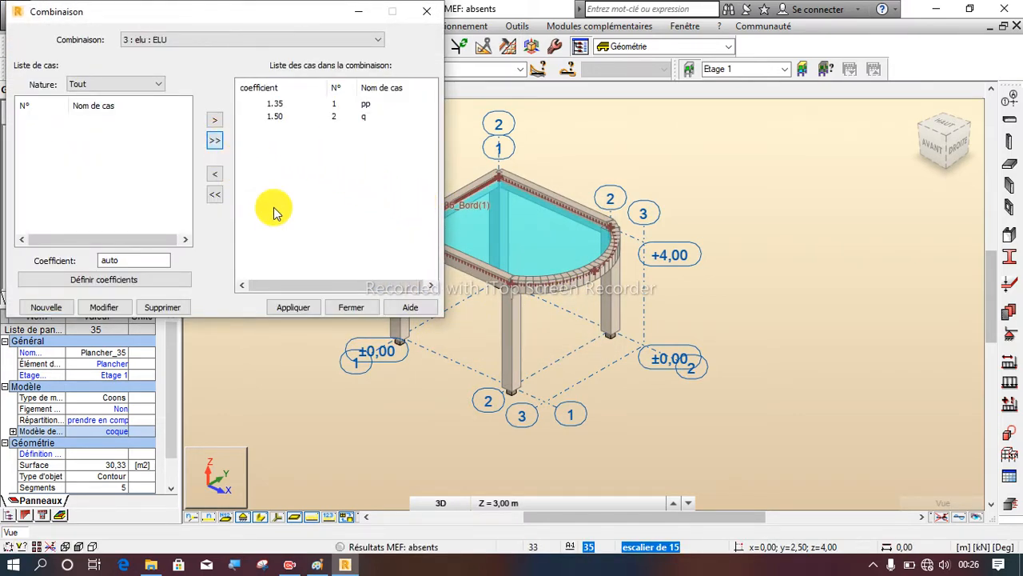
click(293, 307)
Add an ELS combination named els containing cases pp and q with automatic coefficients, apply it and close the combination definition
click(63, 311)
click(247, 137)
click(259, 160)
drag(200, 175, 137, 174)
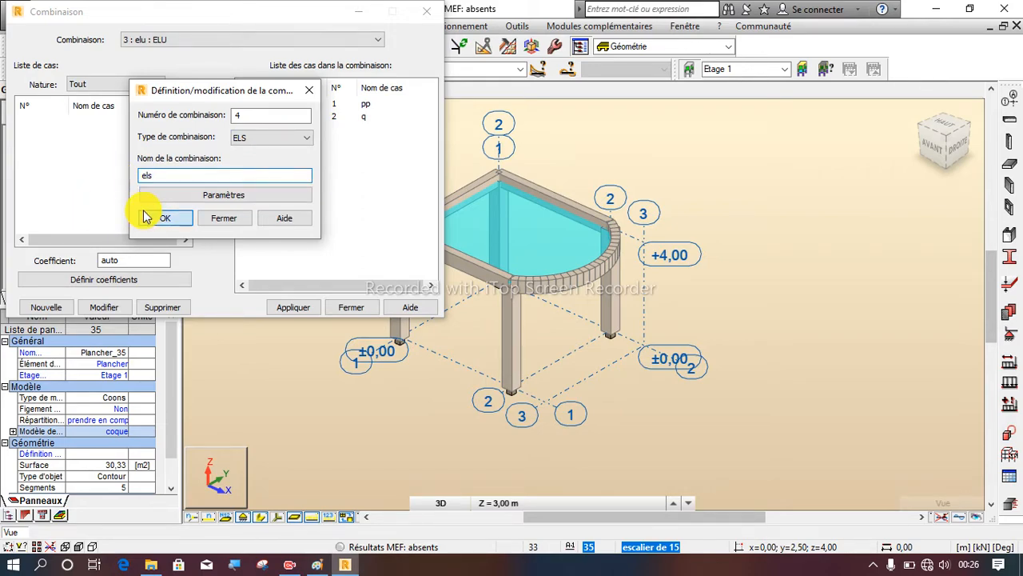
click(152, 217)
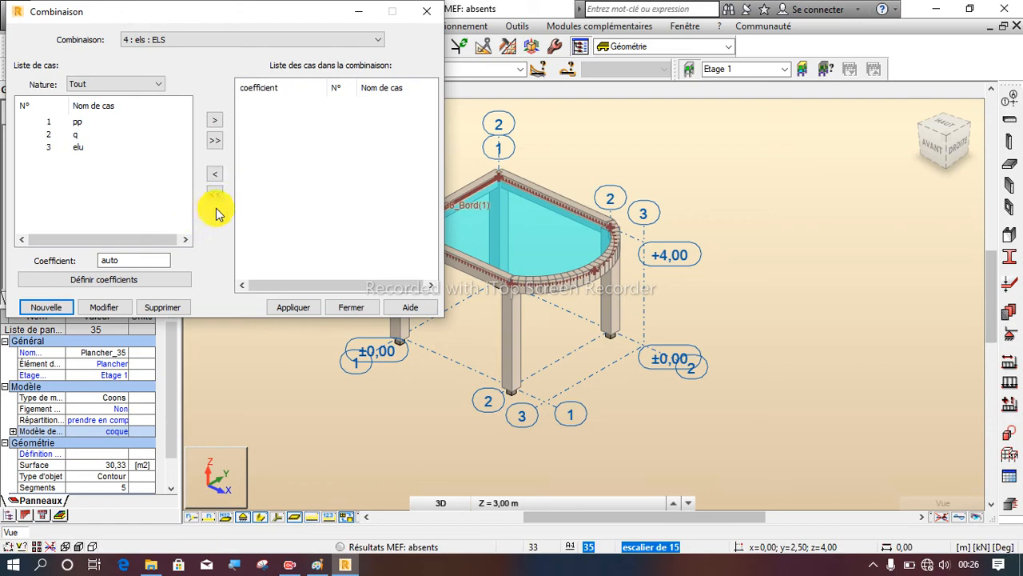
click(214, 141)
click(269, 130)
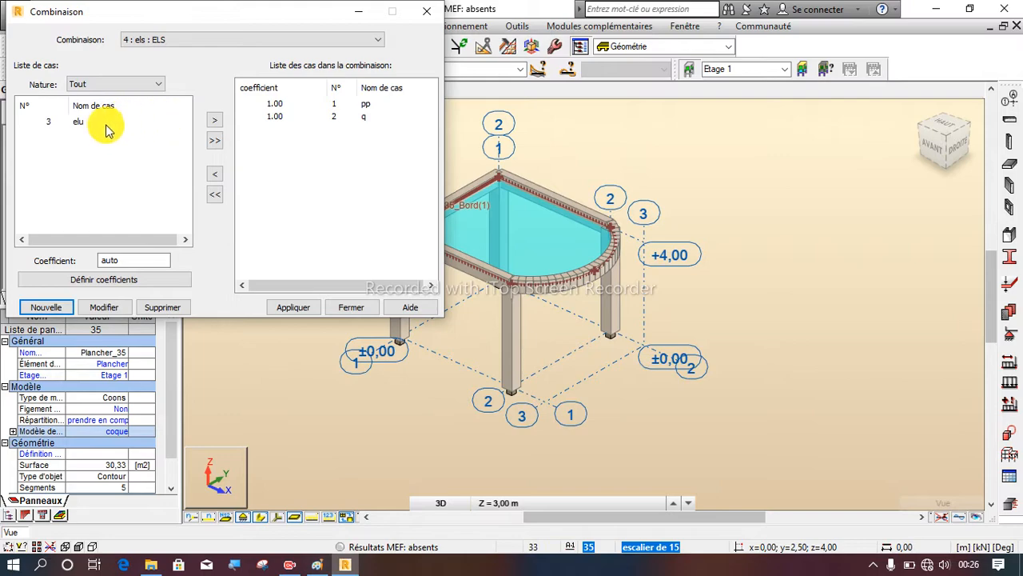
click(278, 312)
click(349, 310)
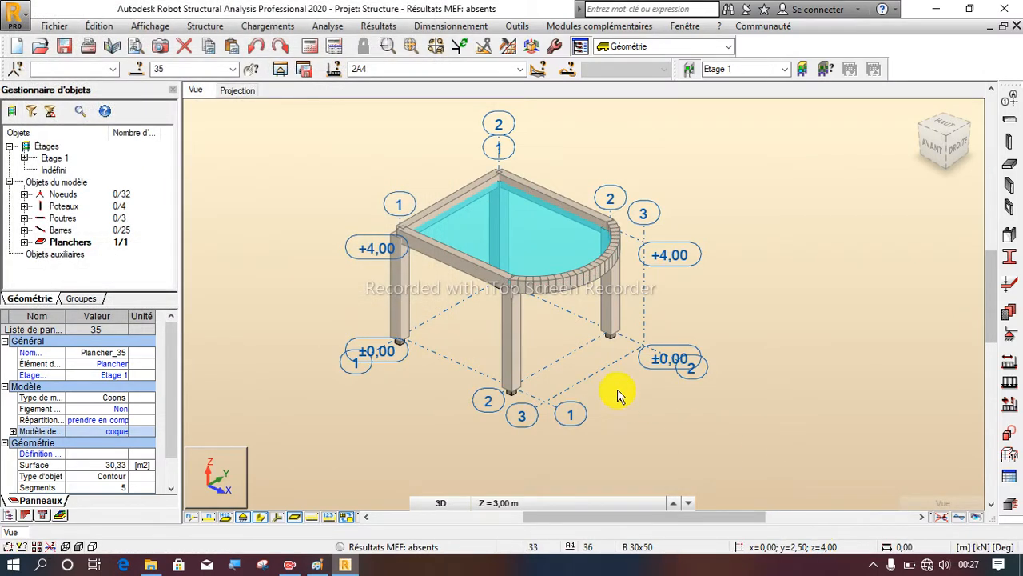
Run the structure's calculation and dismiss the calculation messages
scroll(434, 295, up, 1)
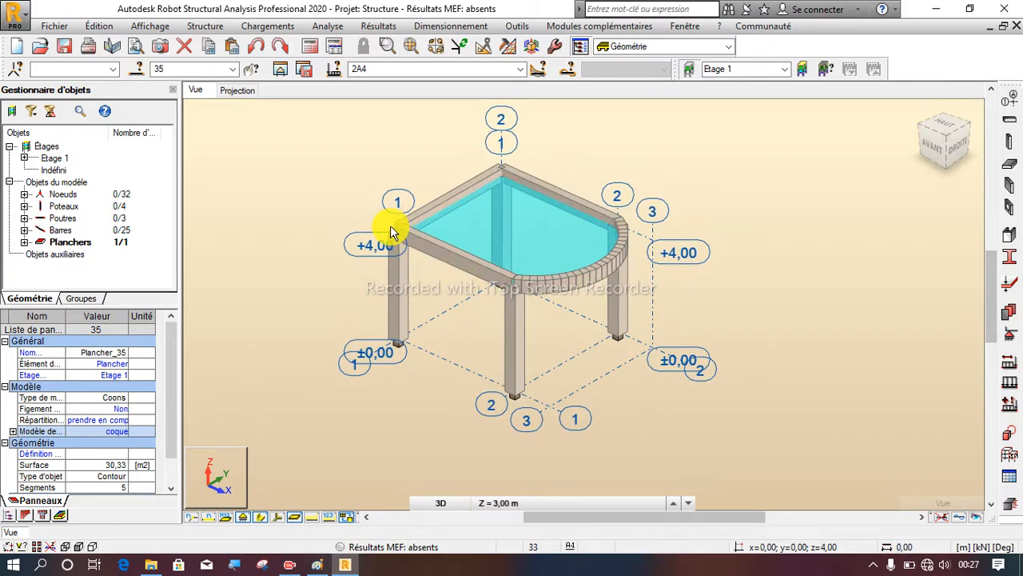
scroll(390, 225, down, 4)
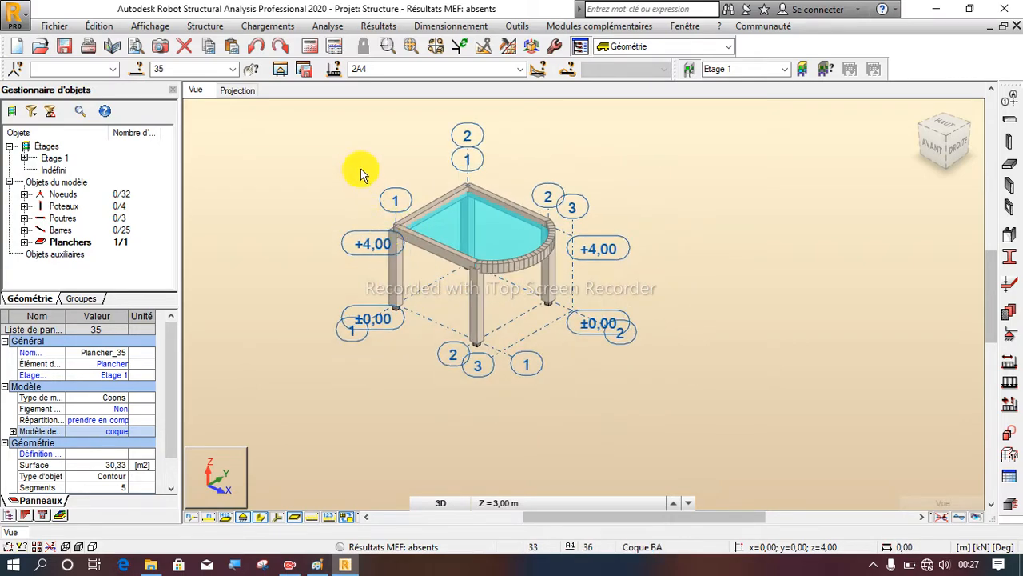
click(310, 53)
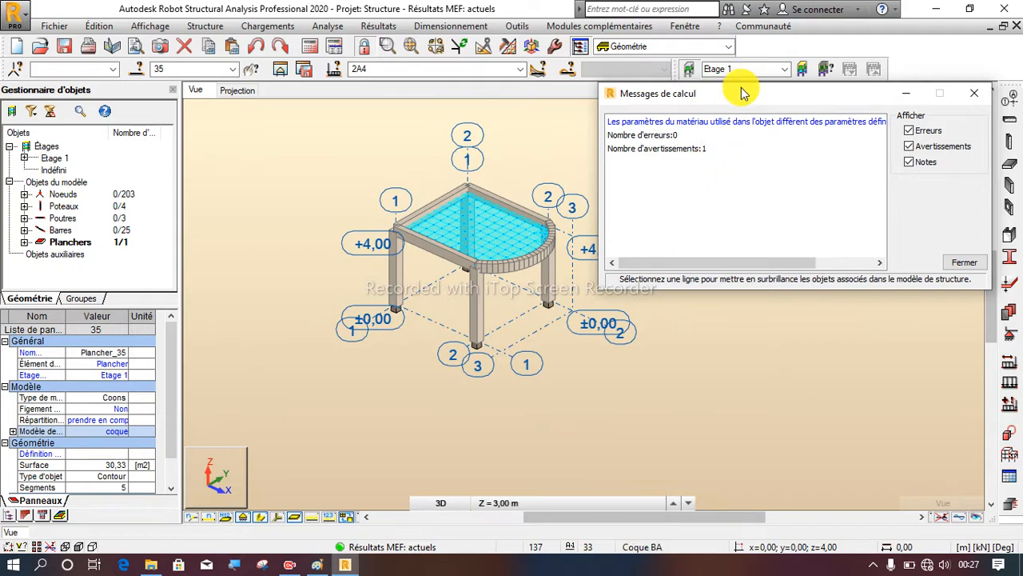
scroll(480, 229, up, 2)
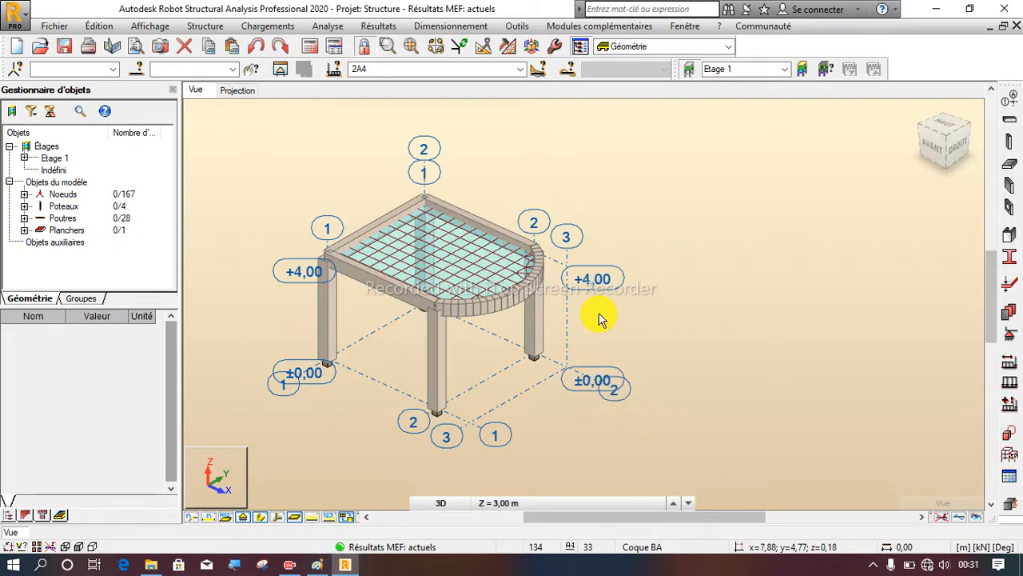
scroll(599, 319, up, 1)
scroll(608, 320, down, 1)
scroll(523, 328, down, 1)
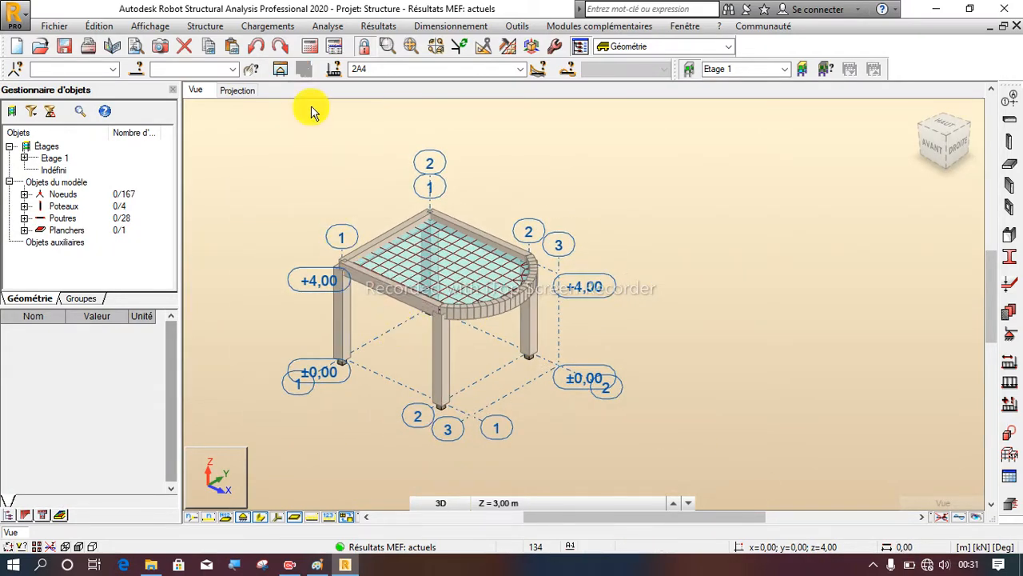
Hide the section sketches and display the bar diagrams for Moment Mx and Moment My
click(376, 25)
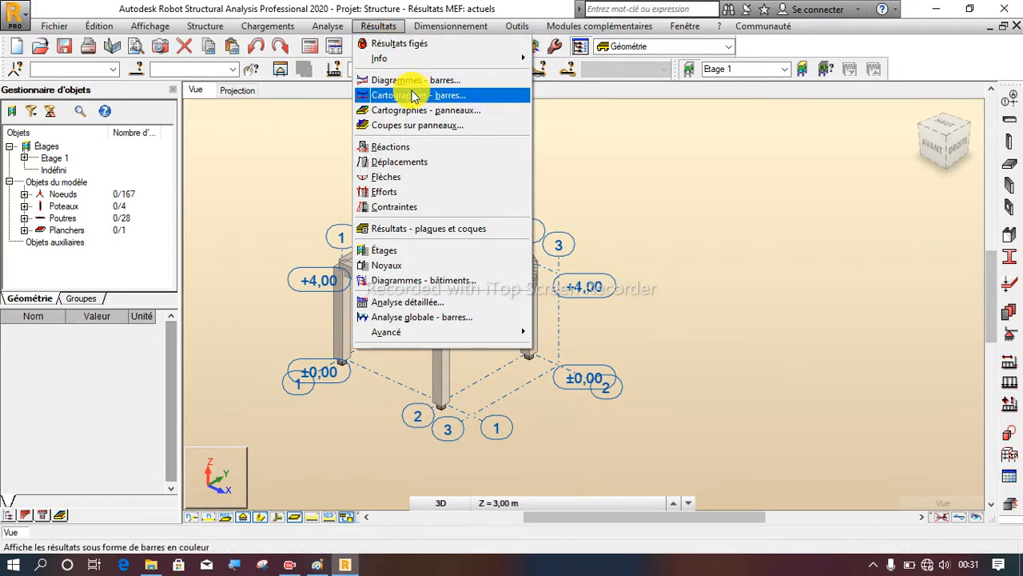
click(424, 80)
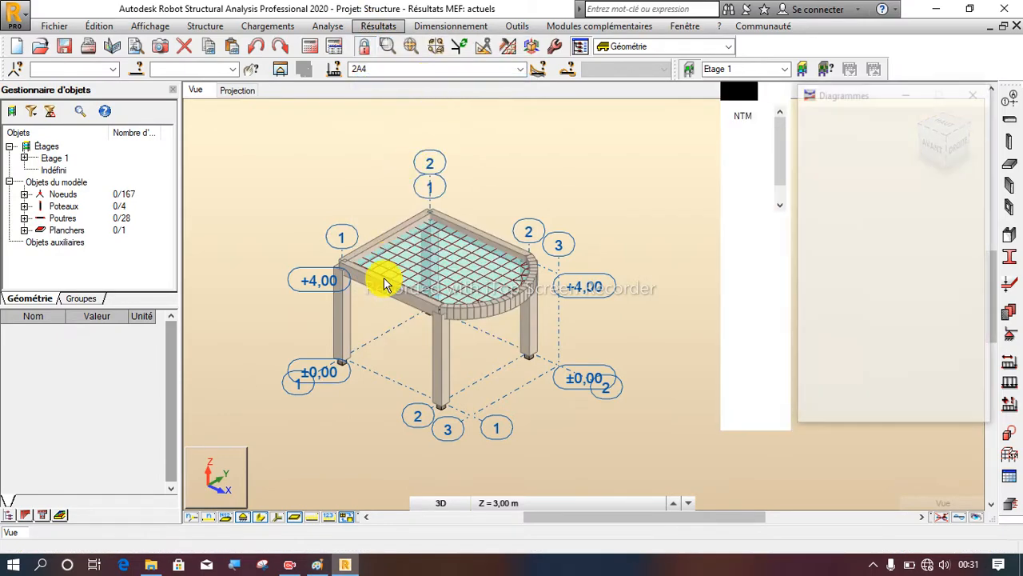
click(258, 520)
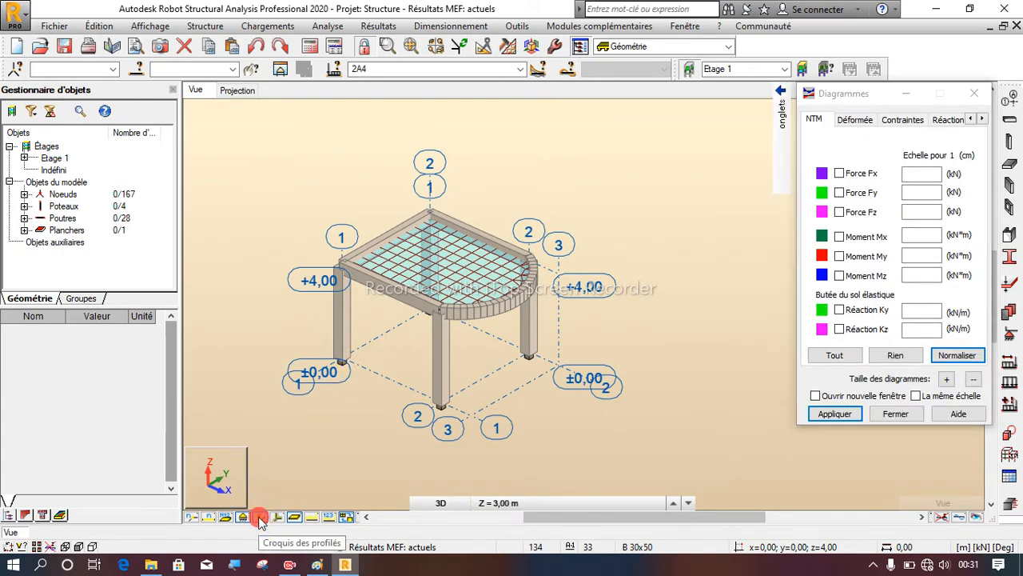
click(839, 257)
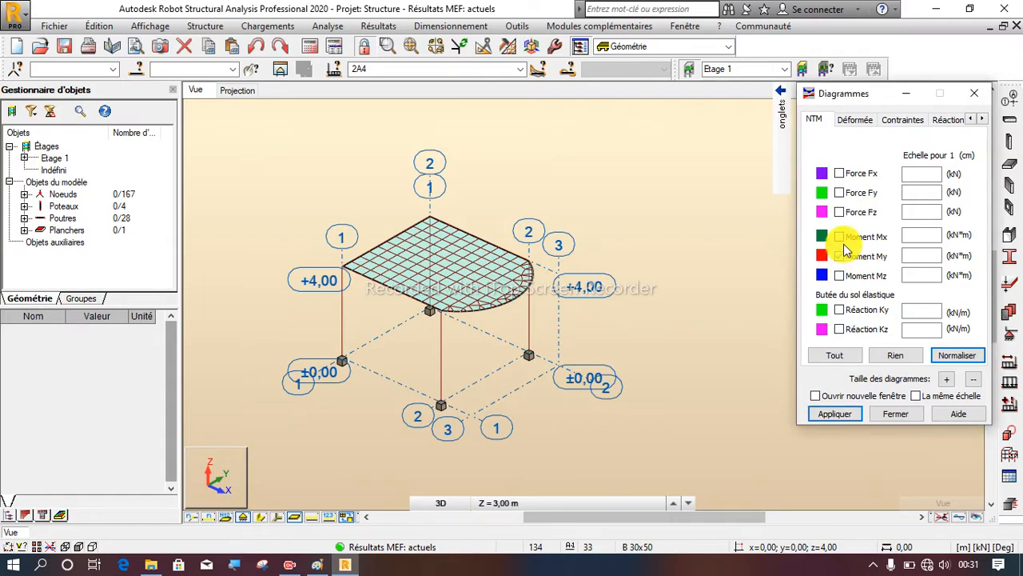
click(839, 236)
click(834, 414)
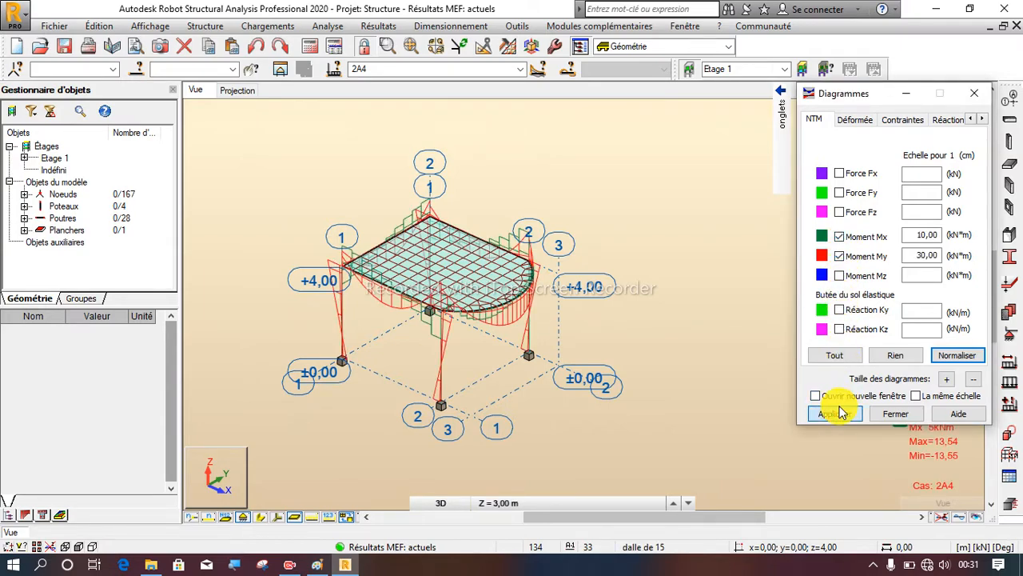
Show the moment diagrams with description labels, differentiated positive and negative values, and uniform fill
scroll(331, 285, up, 3)
scroll(331, 285, down, 2)
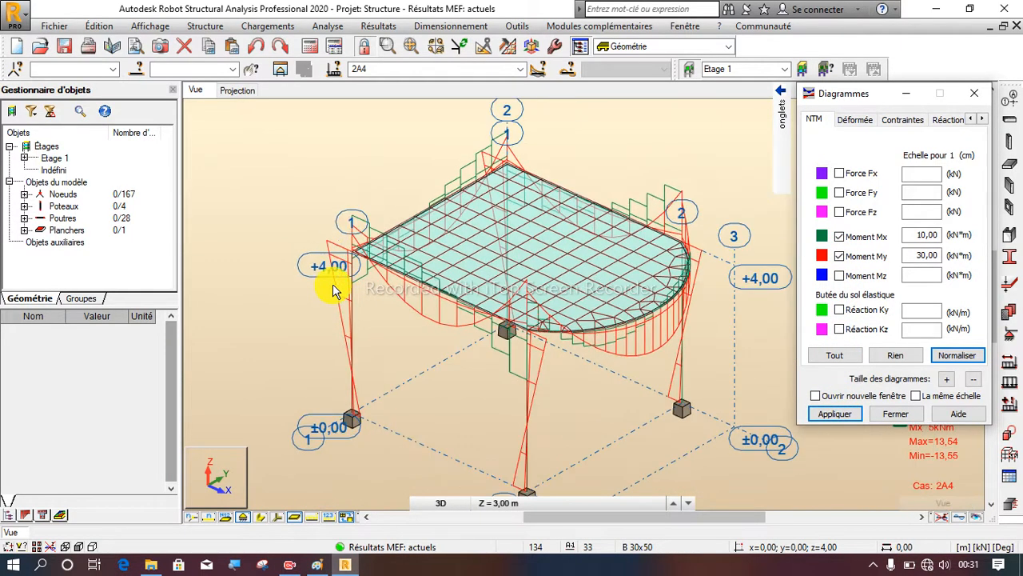
right_click(321, 175)
click(264, 233)
mouse_move(435, 320)
mouse_down()
mouse_move(450, 328)
mouse_move(444, 318)
mouse_up()
mouse_move(779, 132)
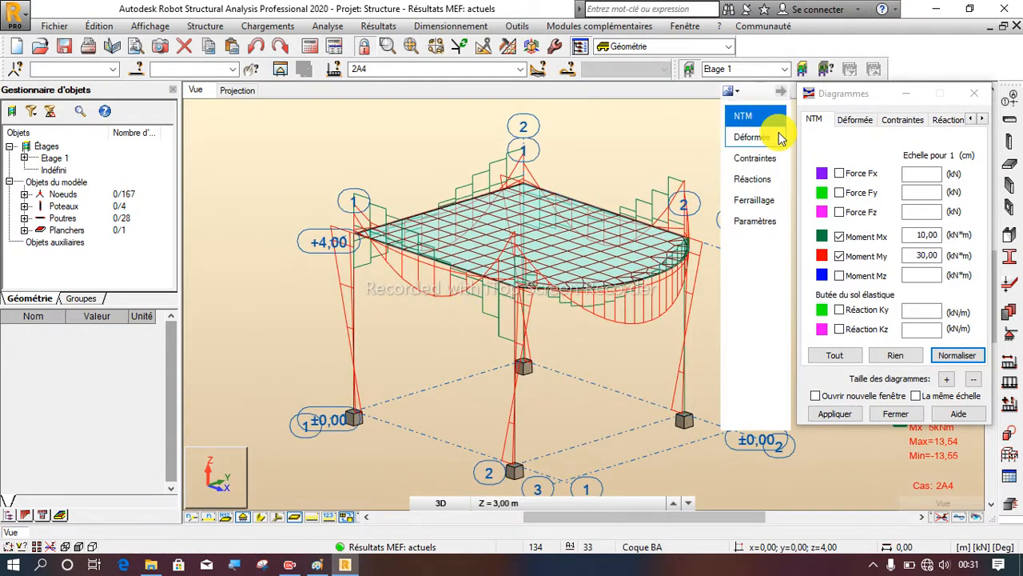
click(759, 231)
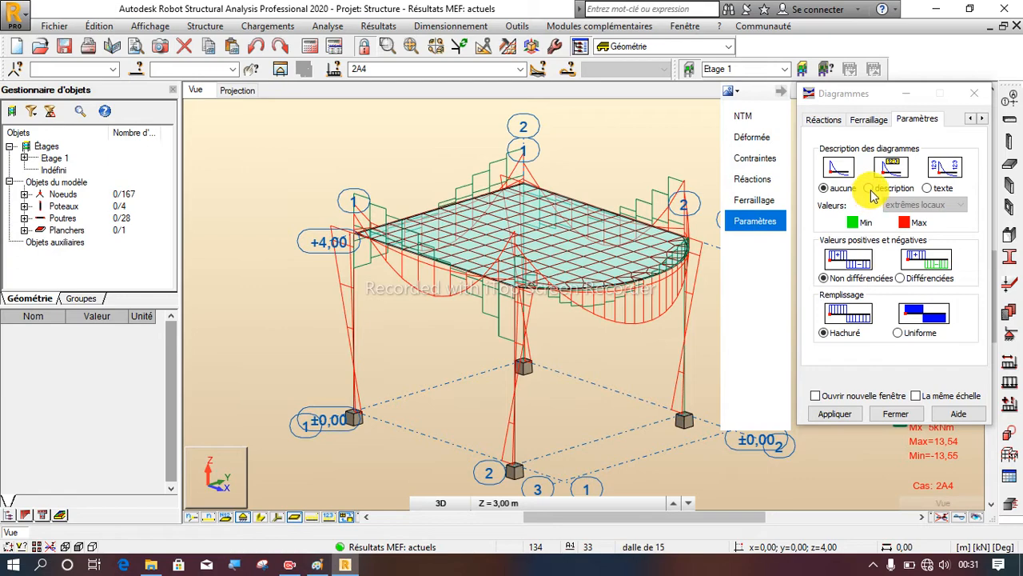
click(868, 188)
click(901, 278)
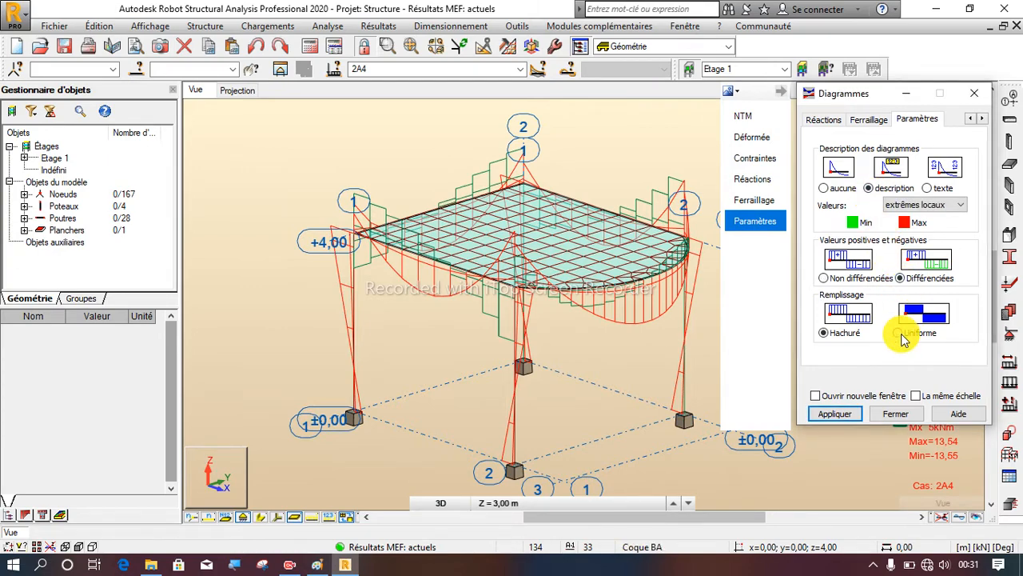
click(900, 336)
click(847, 417)
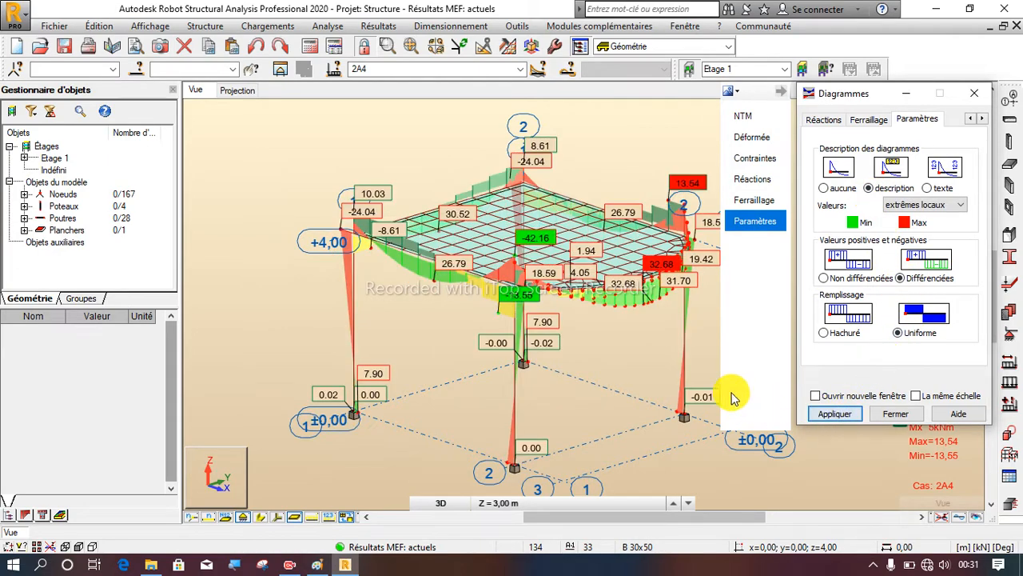
Limit the diagram labels to extrêmes globaux and inspect the moments along the straight and curved beams
scroll(464, 293, up, 3)
middle_drag(434, 258, 635, 249)
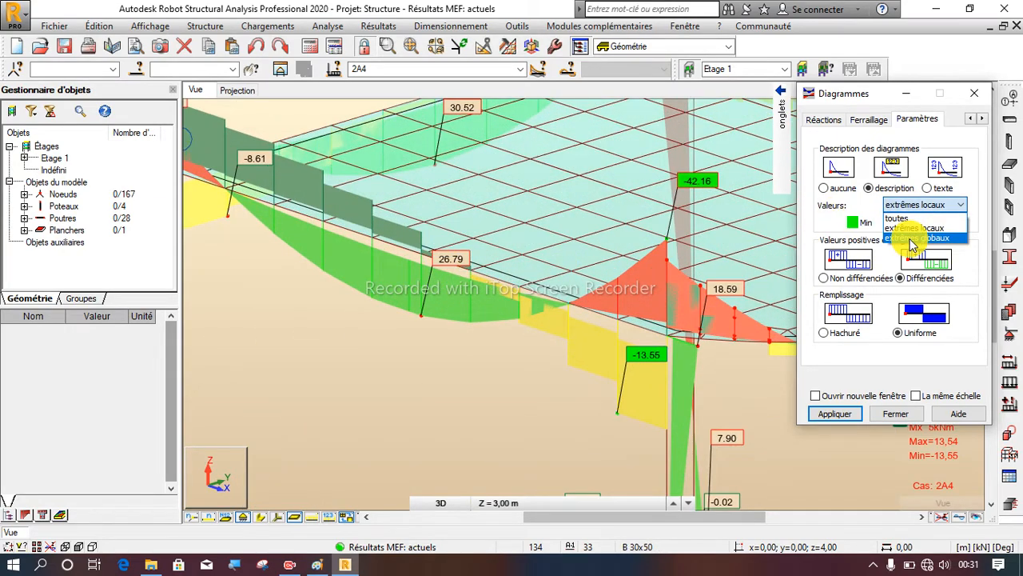
click(911, 238)
scroll(505, 308, down, 3)
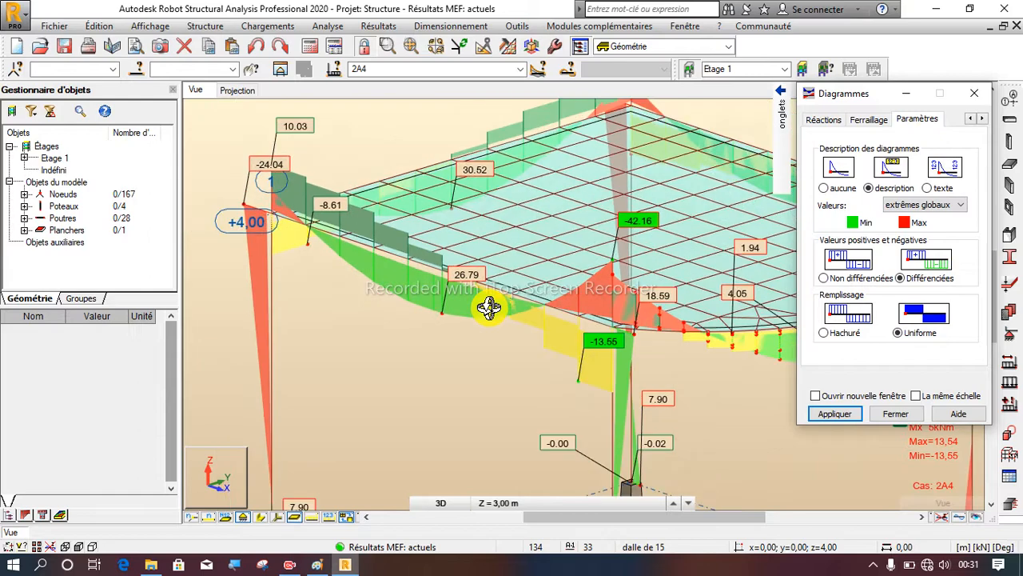
click(836, 414)
scroll(464, 327, down, 3)
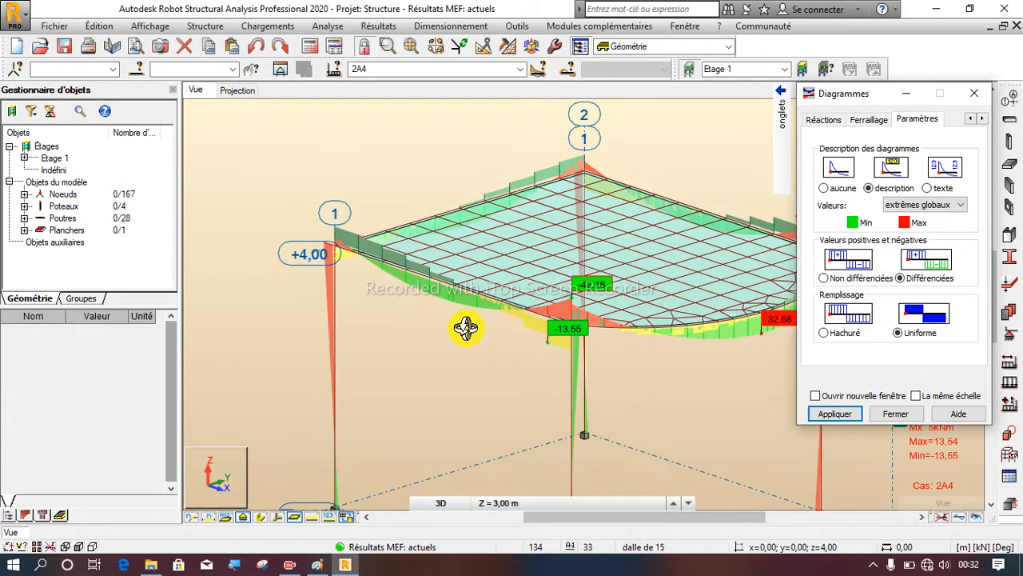
drag(703, 325, 545, 334)
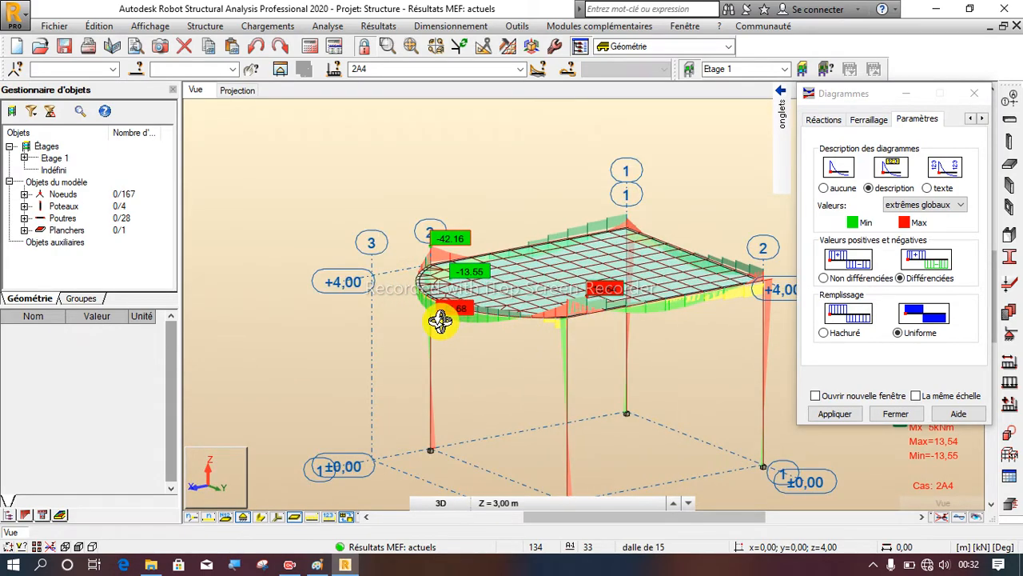
scroll(439, 321, up, 2)
scroll(450, 299, up, 2)
scroll(449, 300, down, 1)
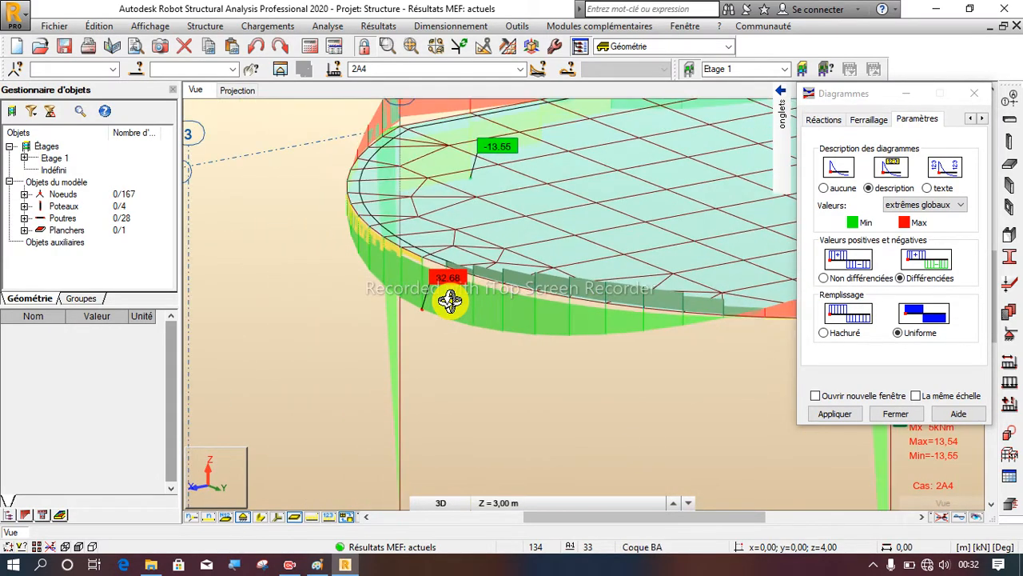
Examine the extreme Mx and My moment labels along the curved beams and at the column heads
scroll(449, 299, up, 1)
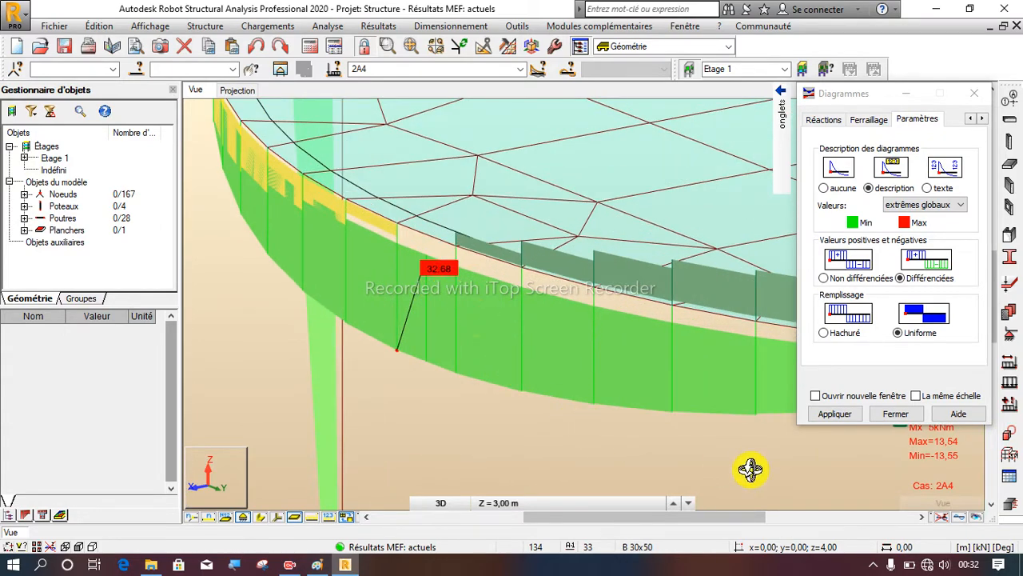
drag(874, 95, 875, 37)
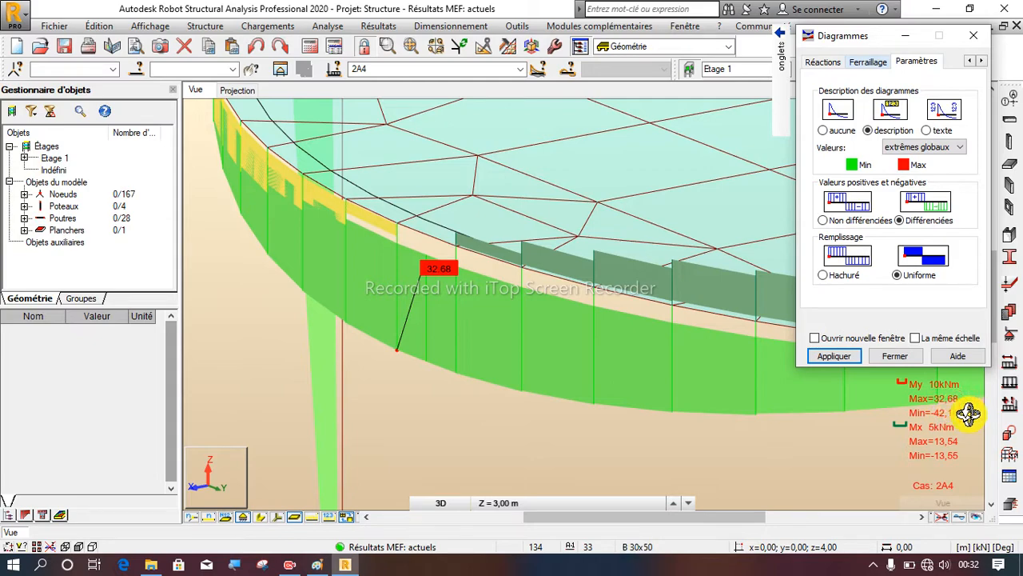
scroll(942, 452, down, 2)
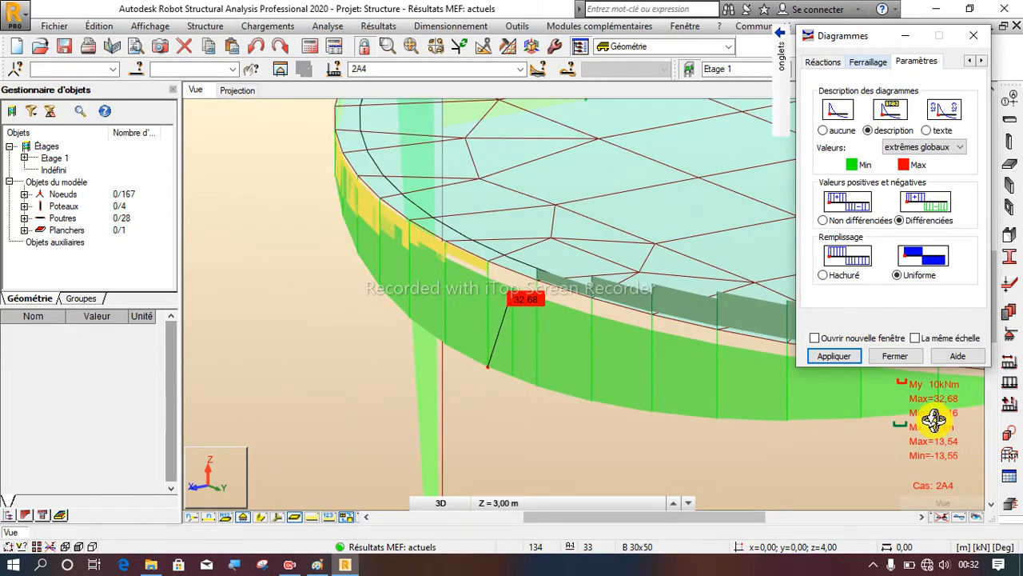
drag(530, 324, 487, 269)
scroll(663, 325, up, 5)
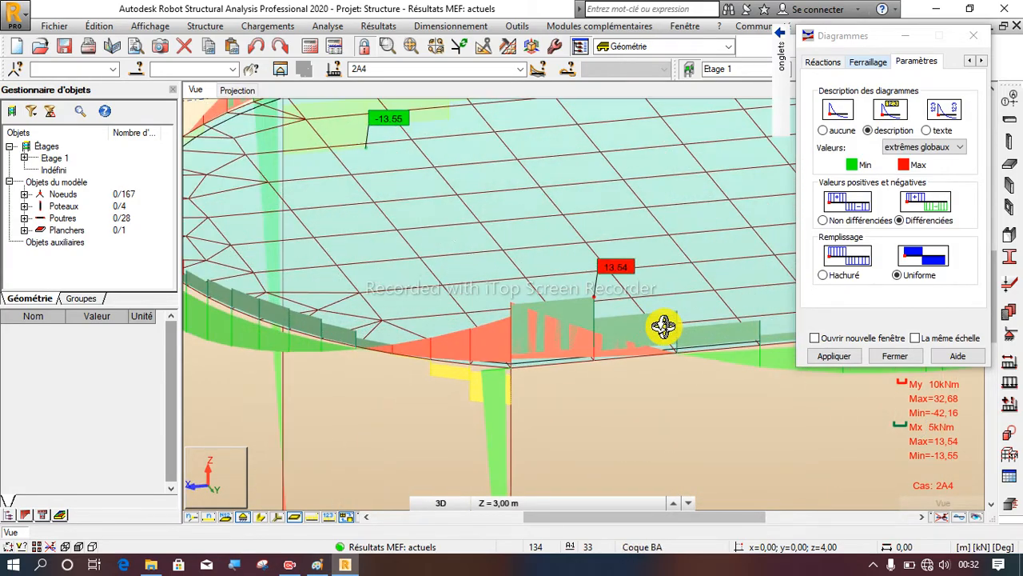
scroll(560, 326, down, 5)
scroll(424, 284, down, 3)
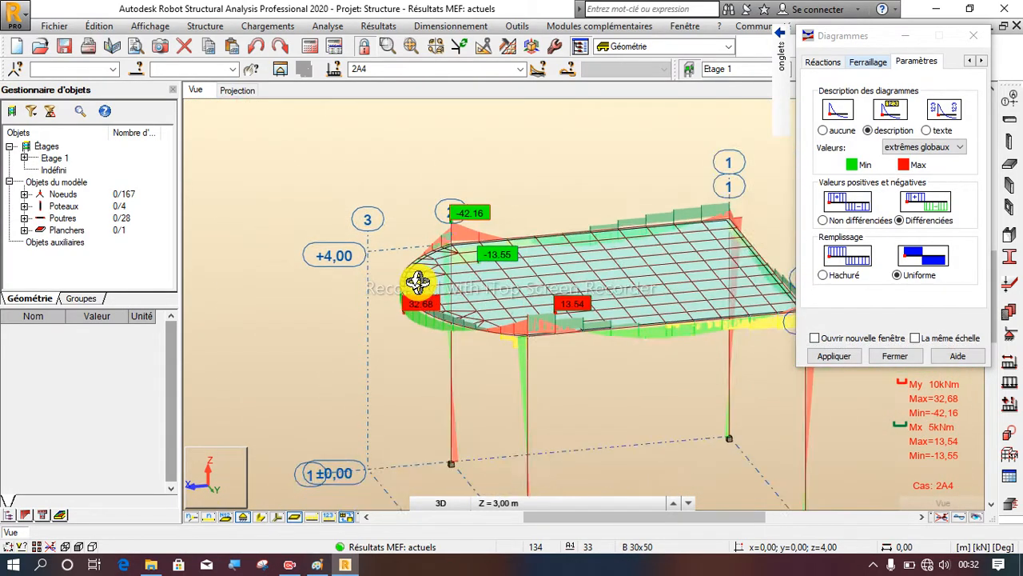
drag(410, 251, 472, 272)
scroll(406, 275, up, 6)
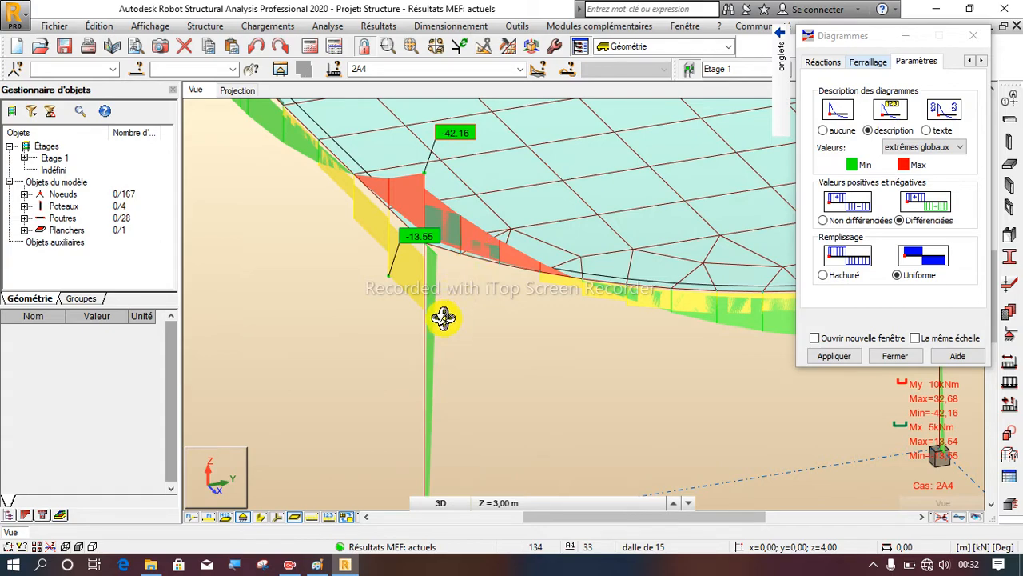
scroll(434, 359, down, 6)
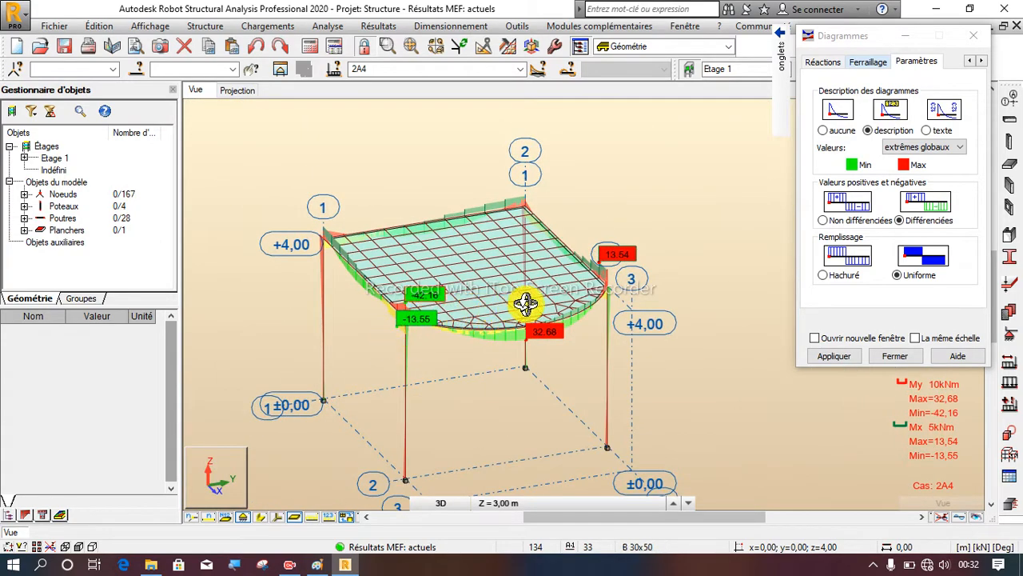
Switch the displayed load case to 3 : elu and inspect the Mx and My moments around the slab's edge beams
mouse_move(781, 64)
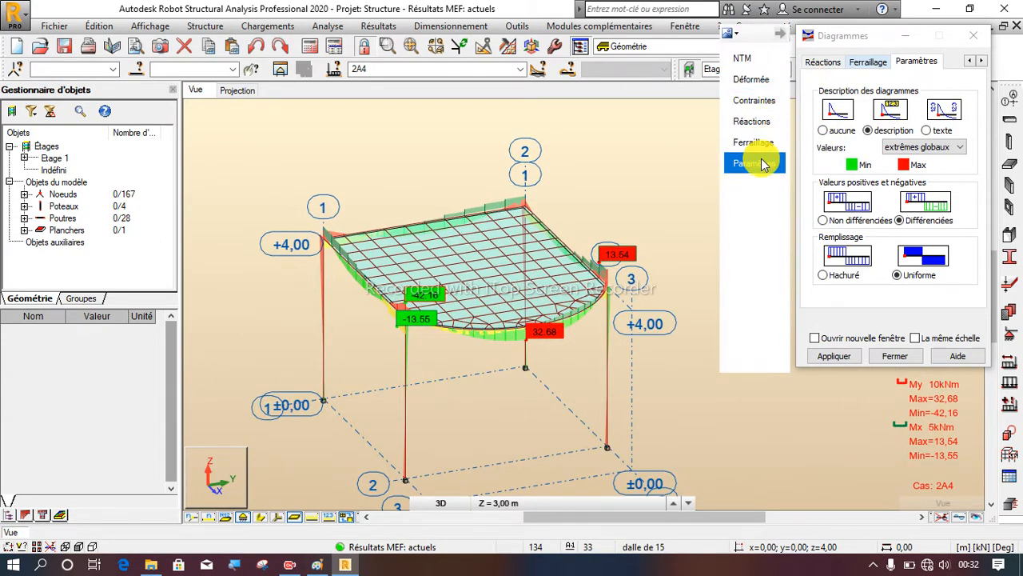
click(750, 64)
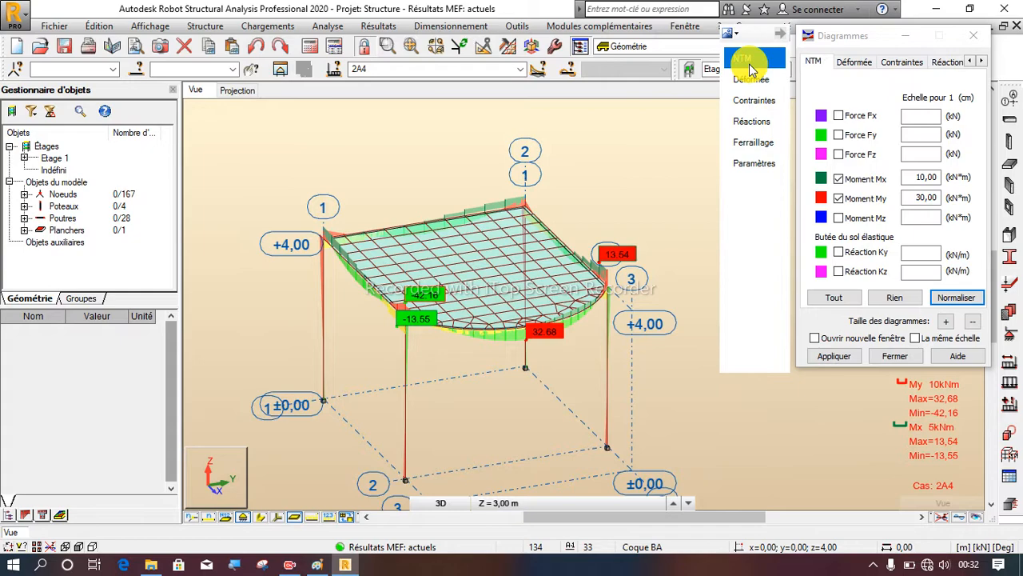
click(839, 183)
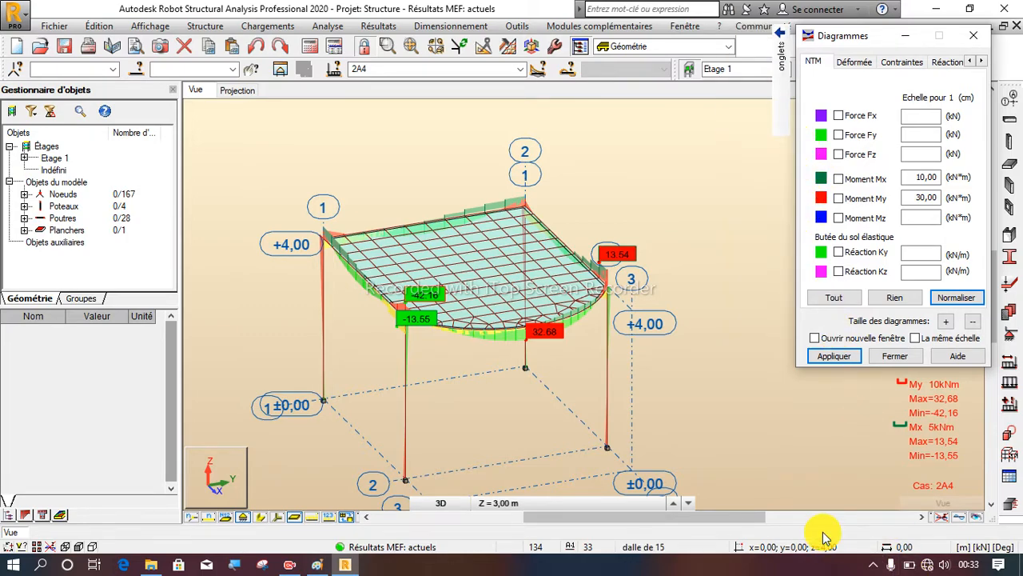
click(521, 75)
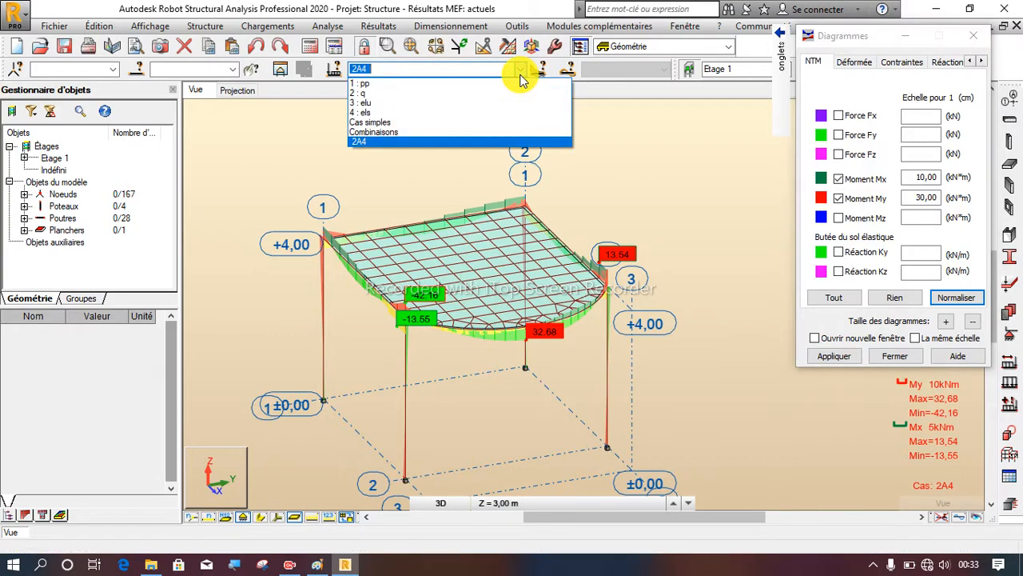
click(383, 105)
scroll(420, 305, up, 2)
shift+middle_drag(420, 304, 415, 275)
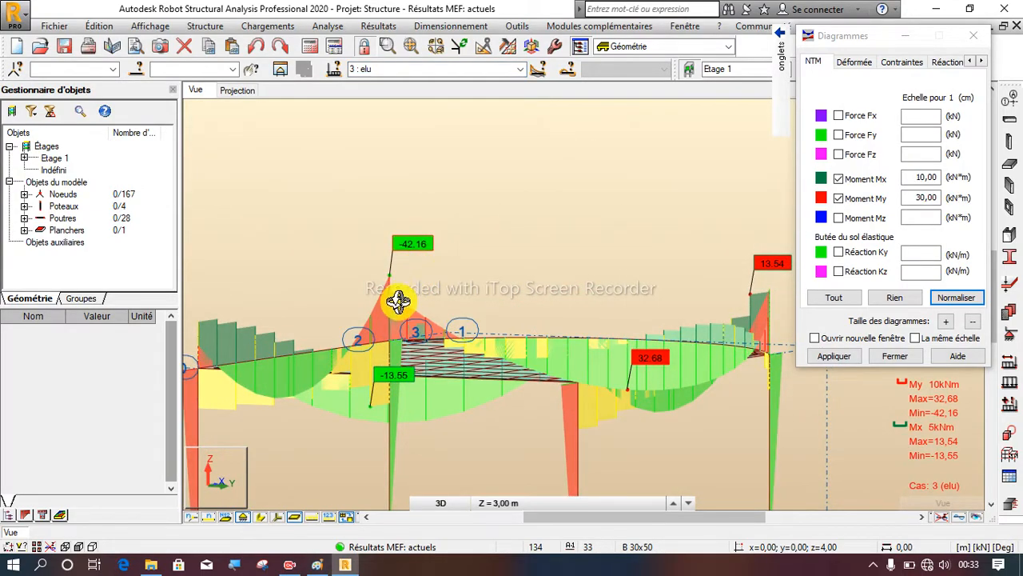
shift+middle_drag(535, 329, 544, 361)
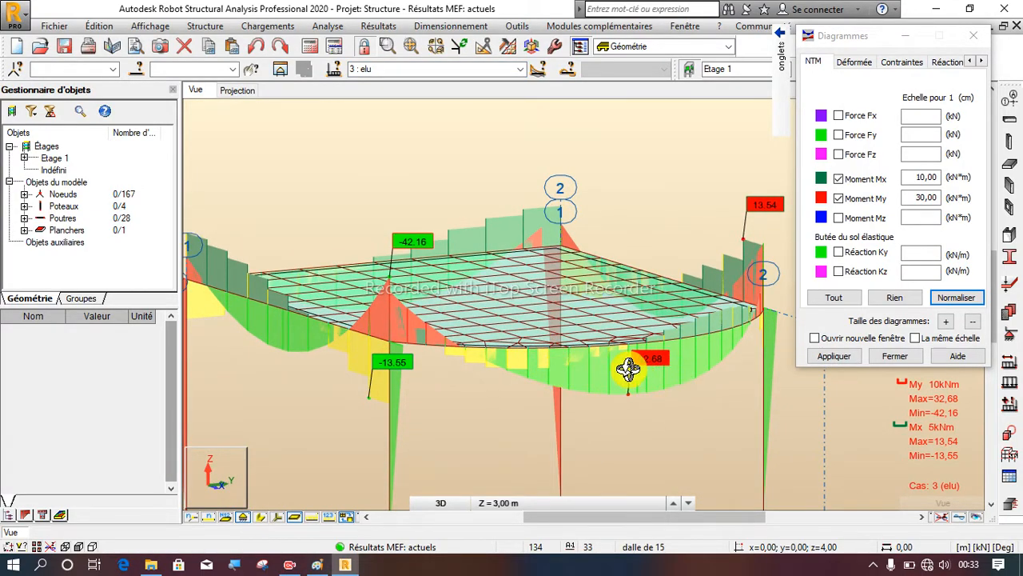
shift+middle_drag(608, 347, 464, 326)
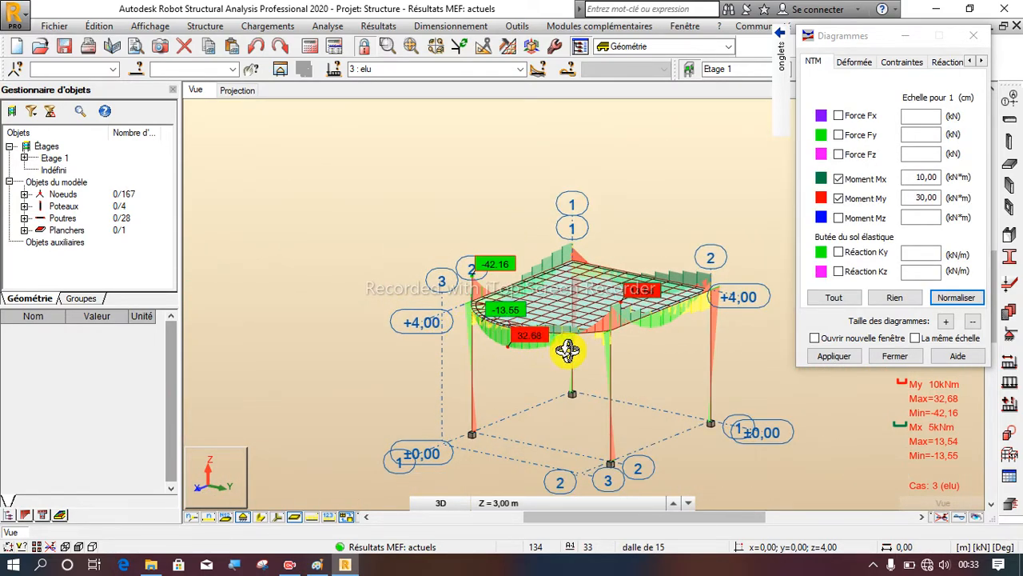
Remove Moment Mx from the bar diagrams, keeping Moment My, and inspect the My extremes on the curved beam and columns
click(845, 181)
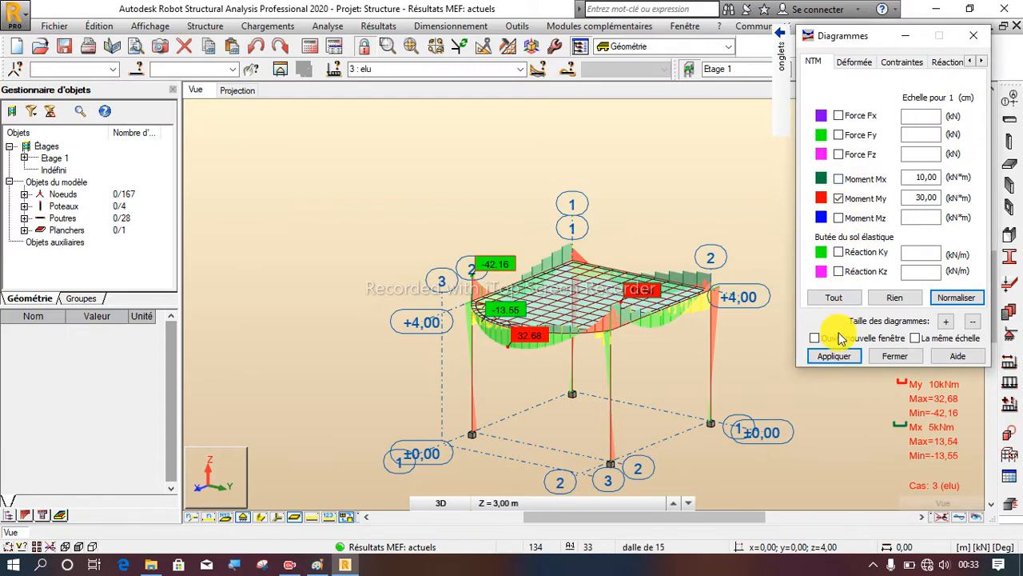
click(836, 358)
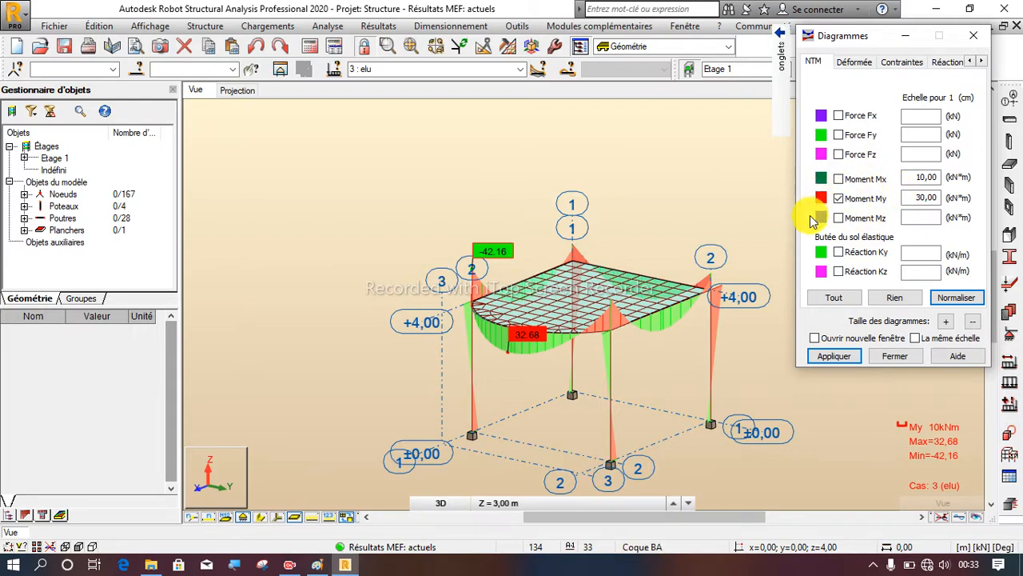
scroll(539, 331, up, 5)
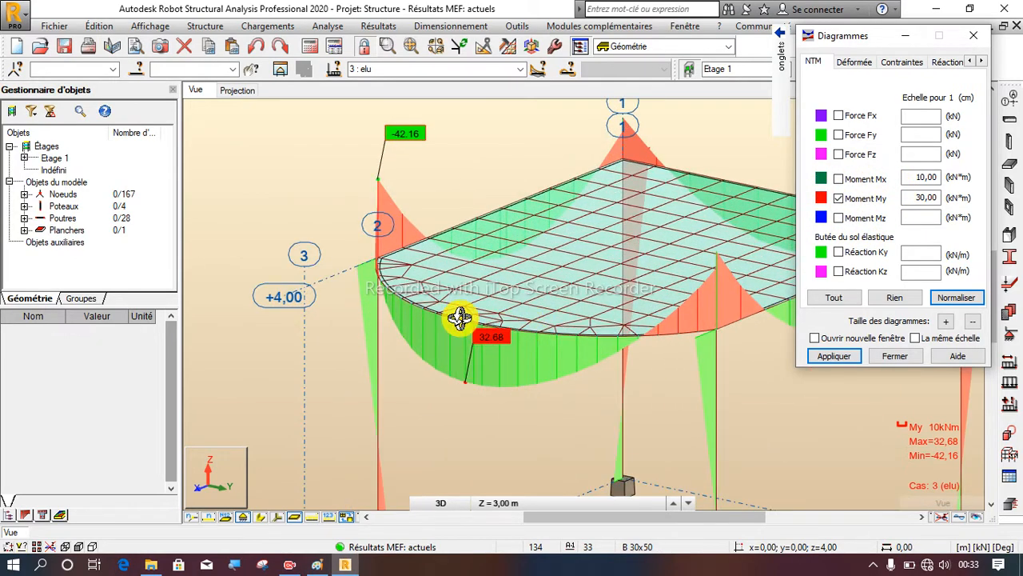
scroll(461, 321, down, 2)
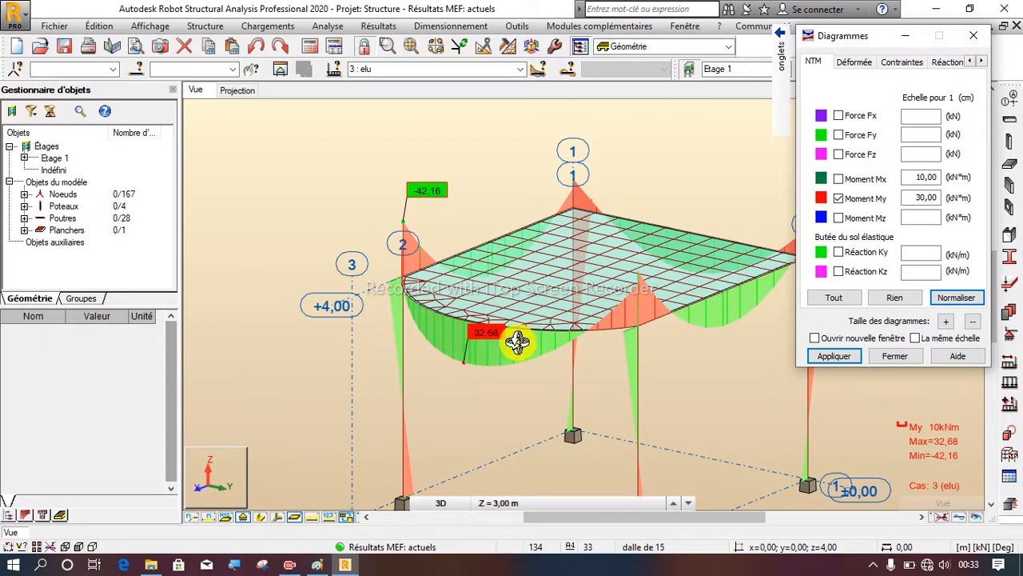
shift+middle_drag(481, 354, 488, 324)
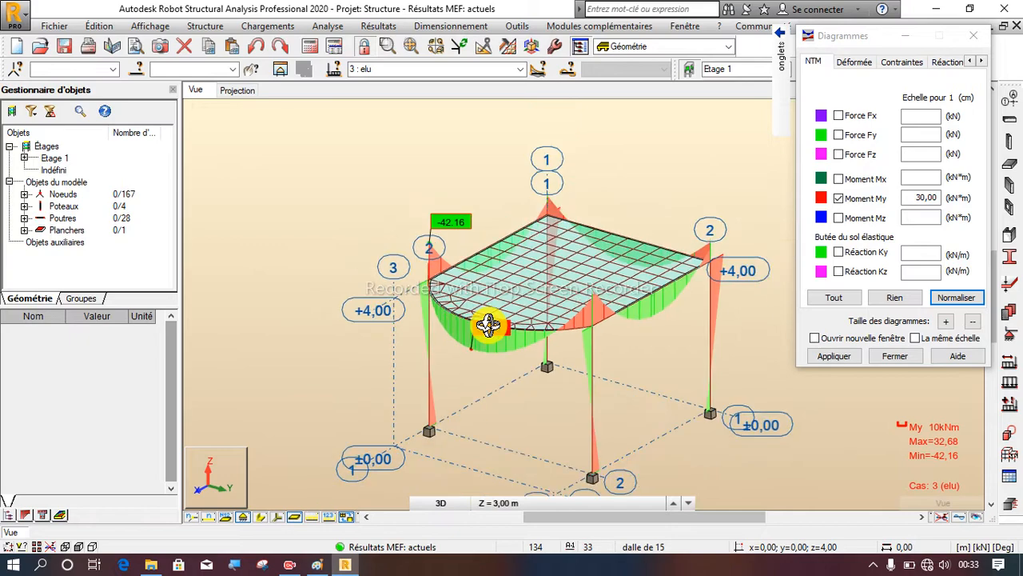
scroll(510, 361, up, 2)
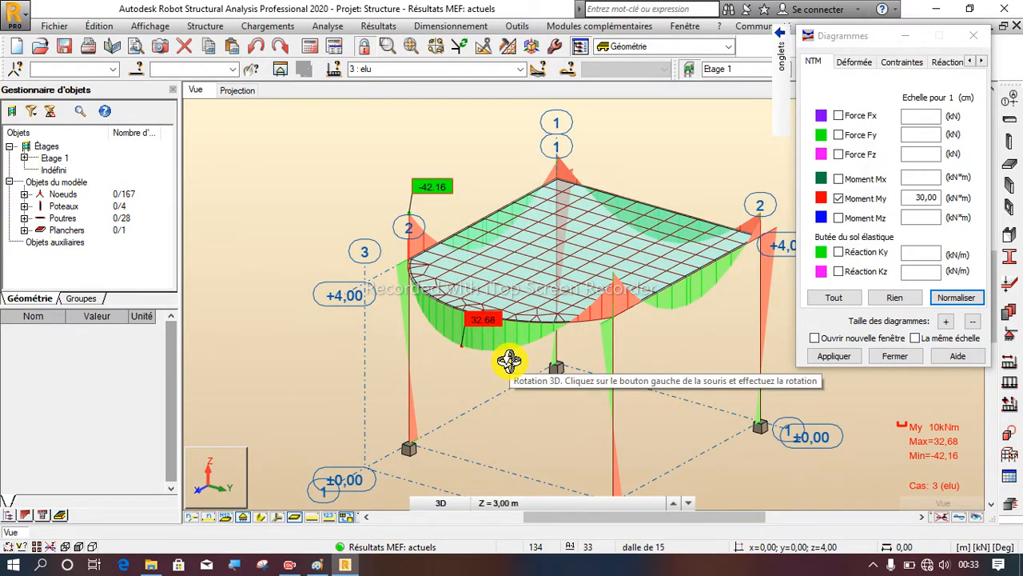
scroll(509, 361, up, 2)
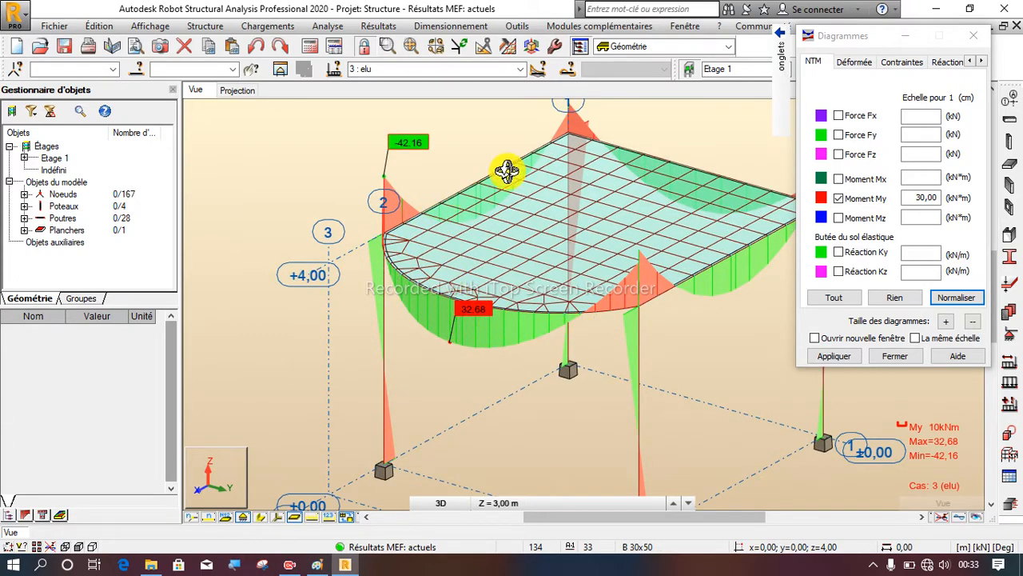
drag(458, 289, 466, 343)
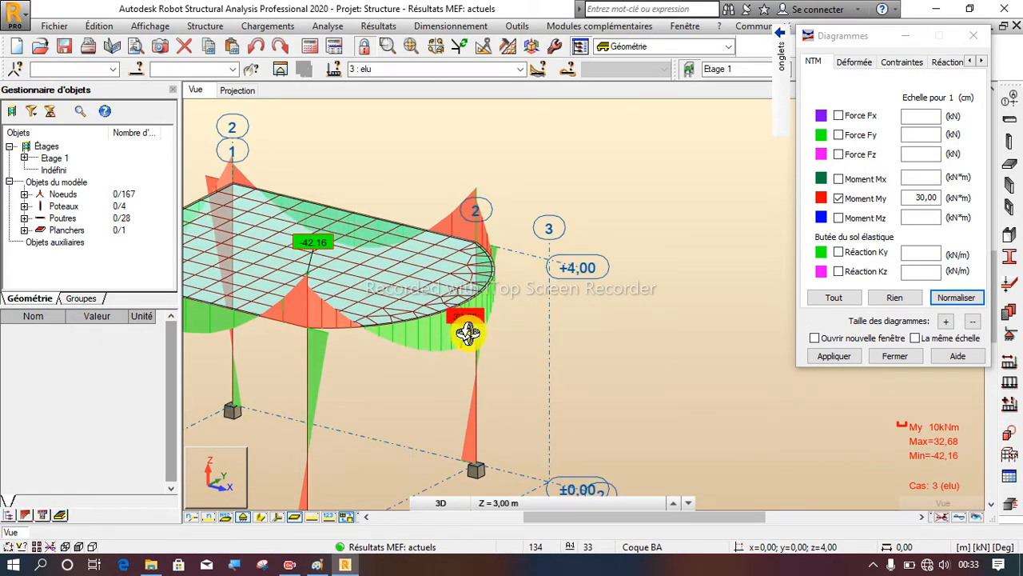
scroll(465, 336, up, 3)
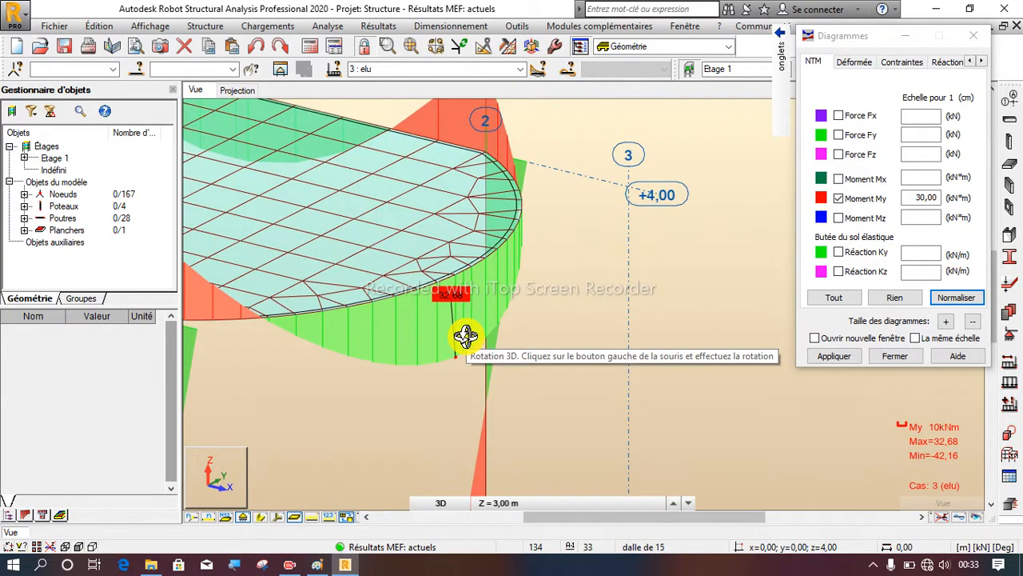
scroll(465, 336, down, 2)
scroll(465, 336, down, 2)
scroll(466, 336, up, 1)
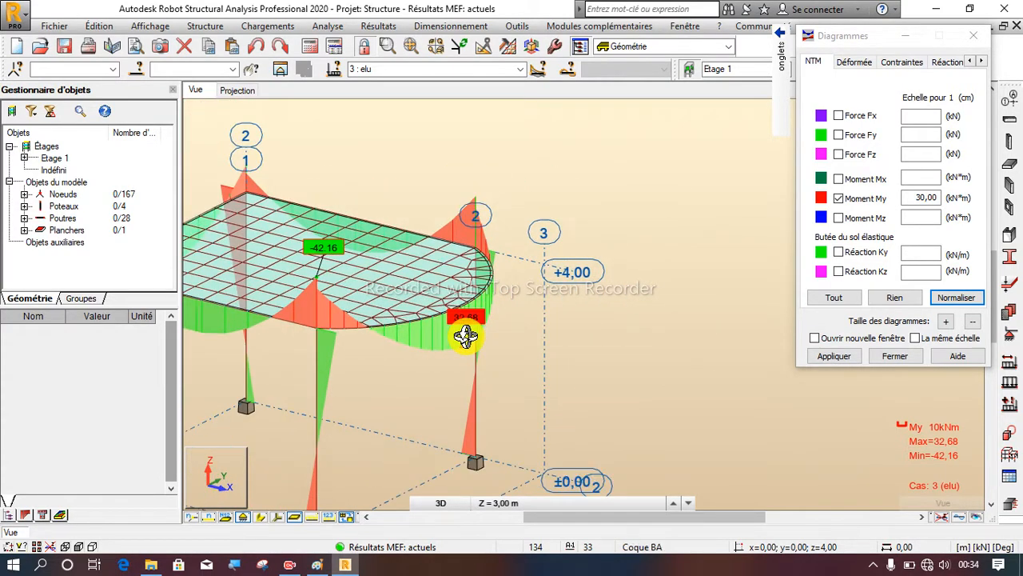
Replace the Moment My diagram with the Moment Mz diagram for the elu case
click(839, 198)
click(839, 218)
click(834, 356)
shift+middle_drag(760, 338, 520, 311)
scroll(616, 325, up, 6)
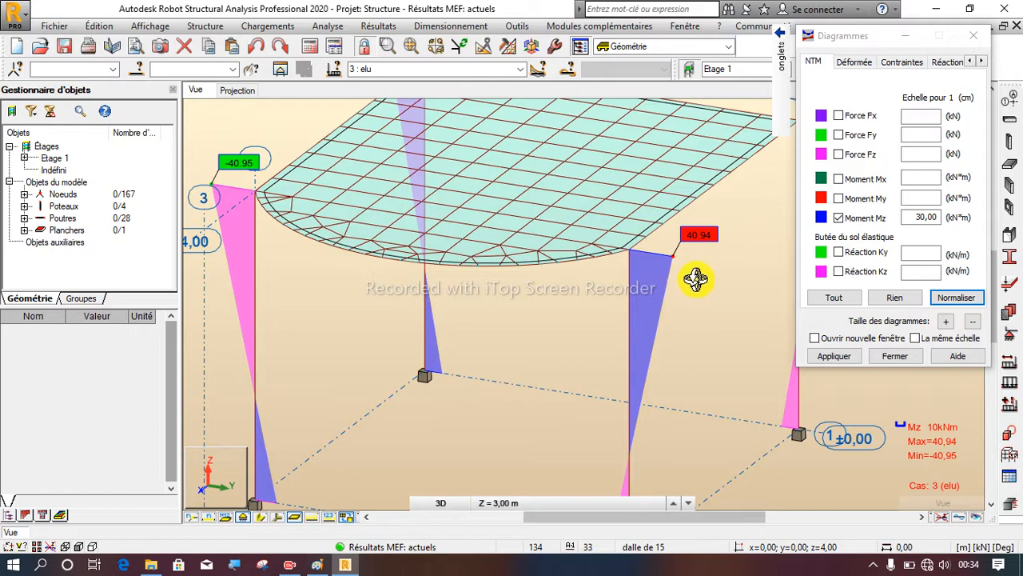
Examine the maximum and minimum Mz values at the column heads beside the curved edge
scroll(695, 235, up, 2)
scroll(578, 210, down, 5)
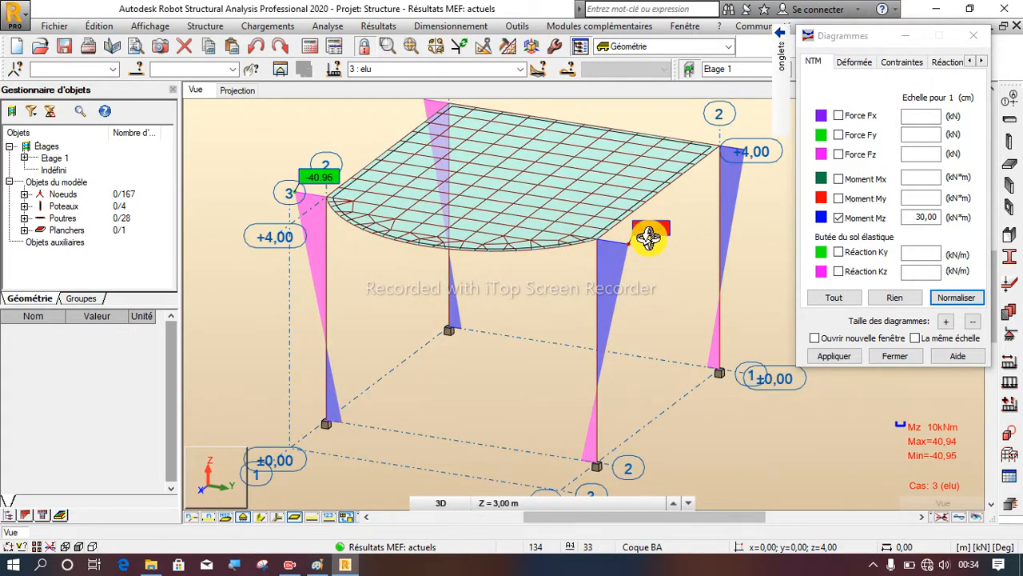
scroll(648, 236, up, 3)
scroll(653, 232, down, 3)
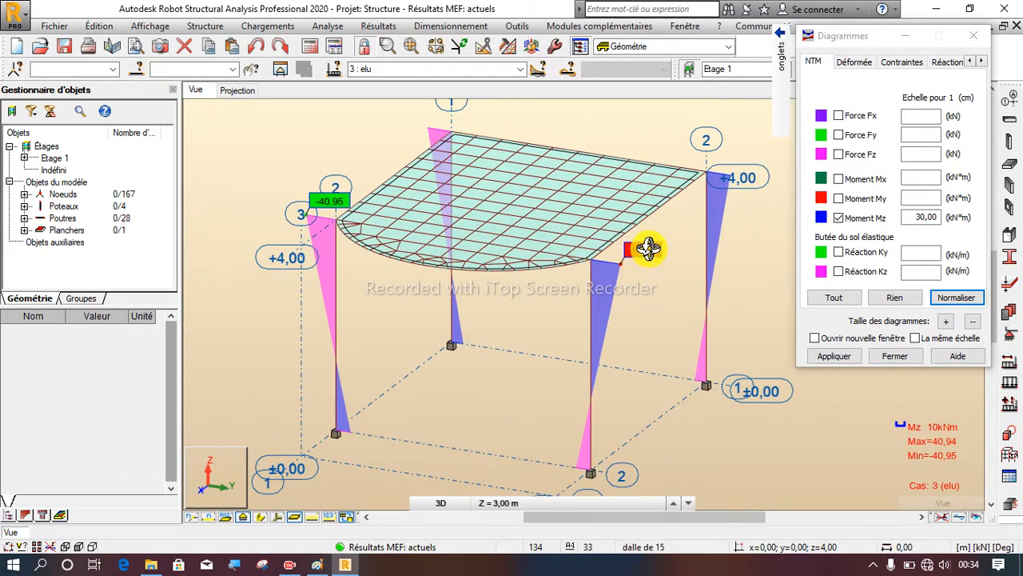
scroll(626, 266, up, 4)
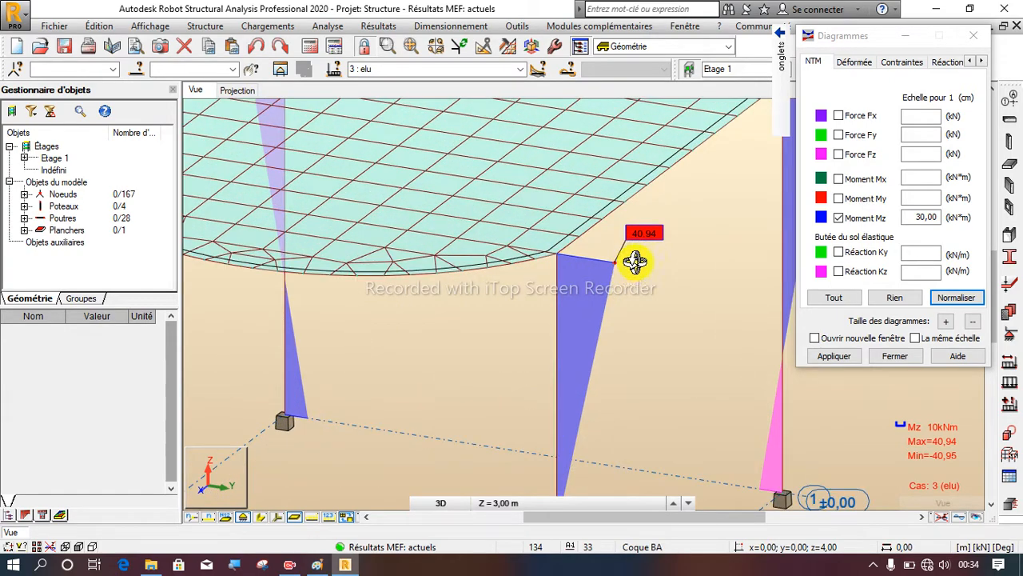
scroll(680, 248, down, 4)
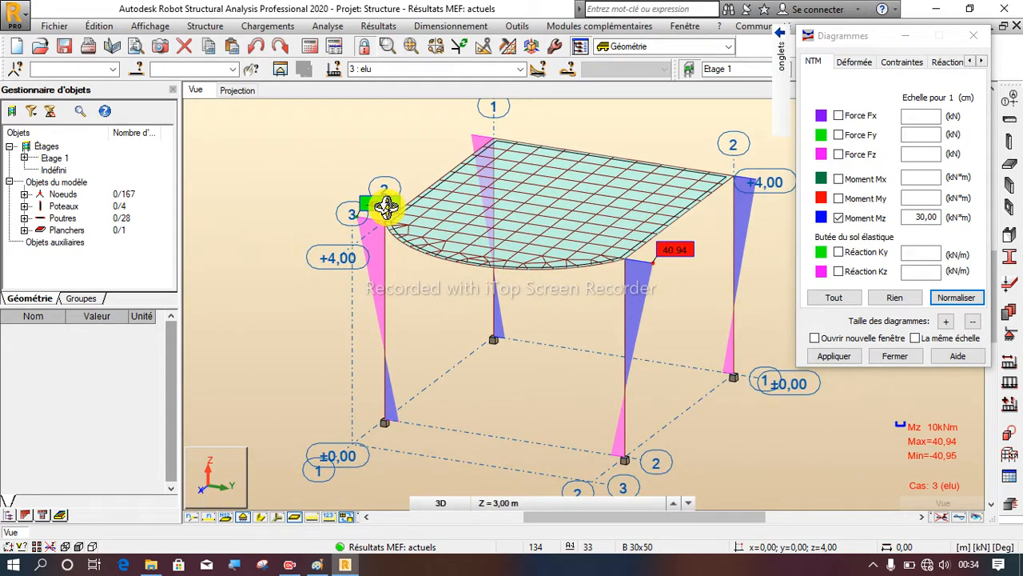
scroll(386, 206, up, 3)
scroll(384, 201, down, 3)
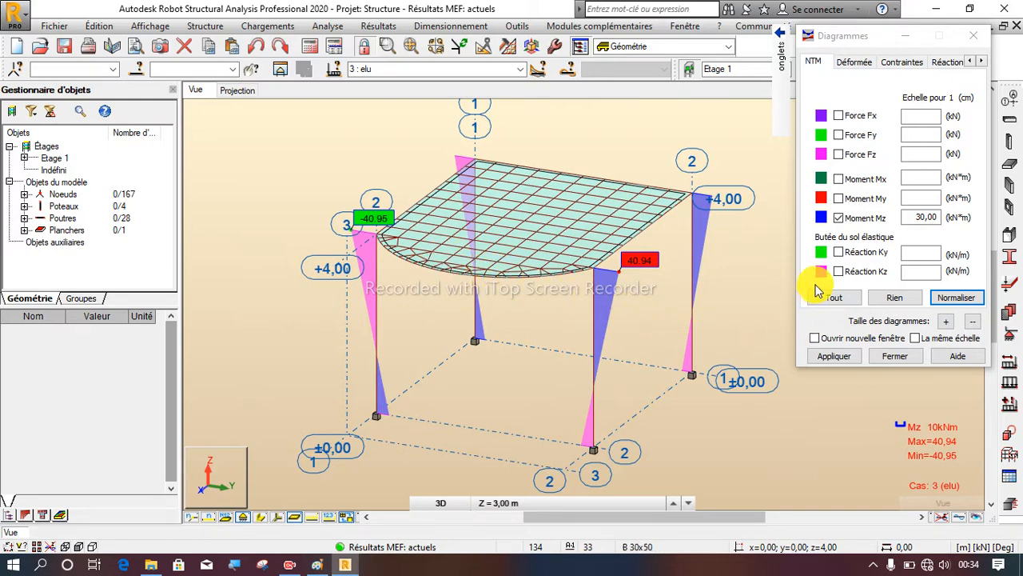
Replace the Moment Mz diagram with the Déformée and inspect the maximum displacement of the slab
click(838, 218)
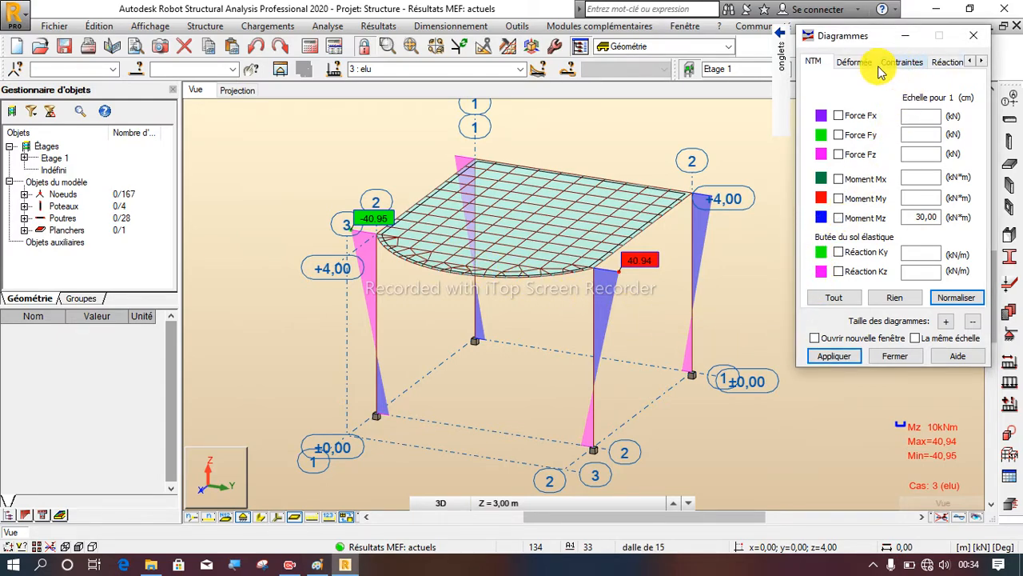
click(853, 63)
click(836, 114)
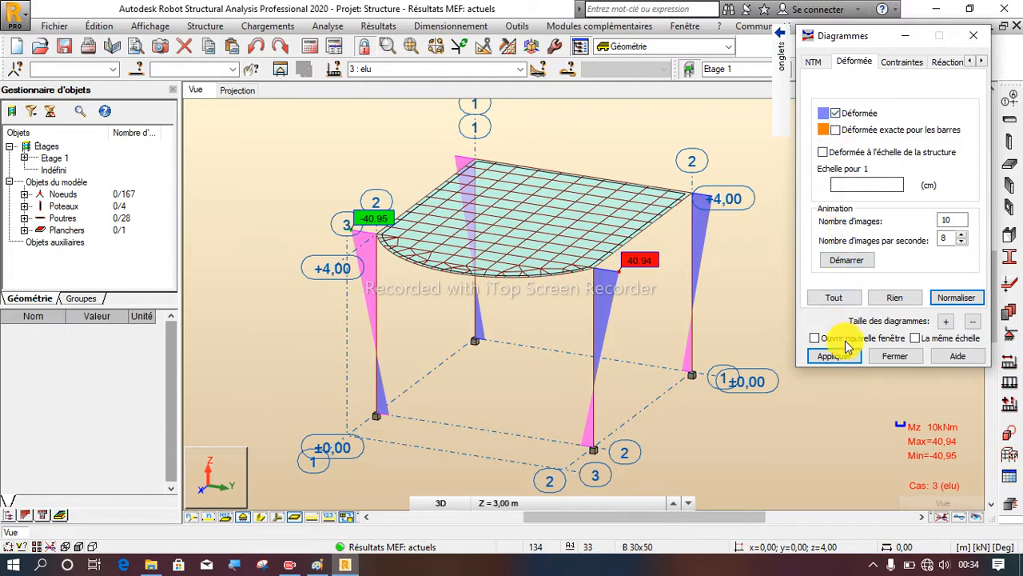
click(839, 358)
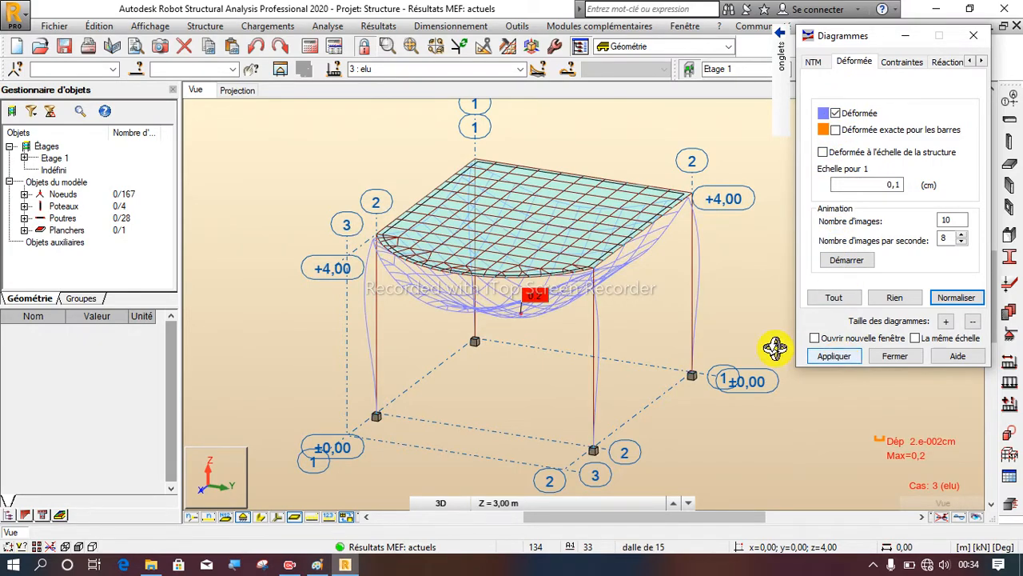
scroll(580, 294, up, 1)
drag(537, 293, 515, 279)
scroll(573, 359, up, 3)
scroll(573, 359, up, 2)
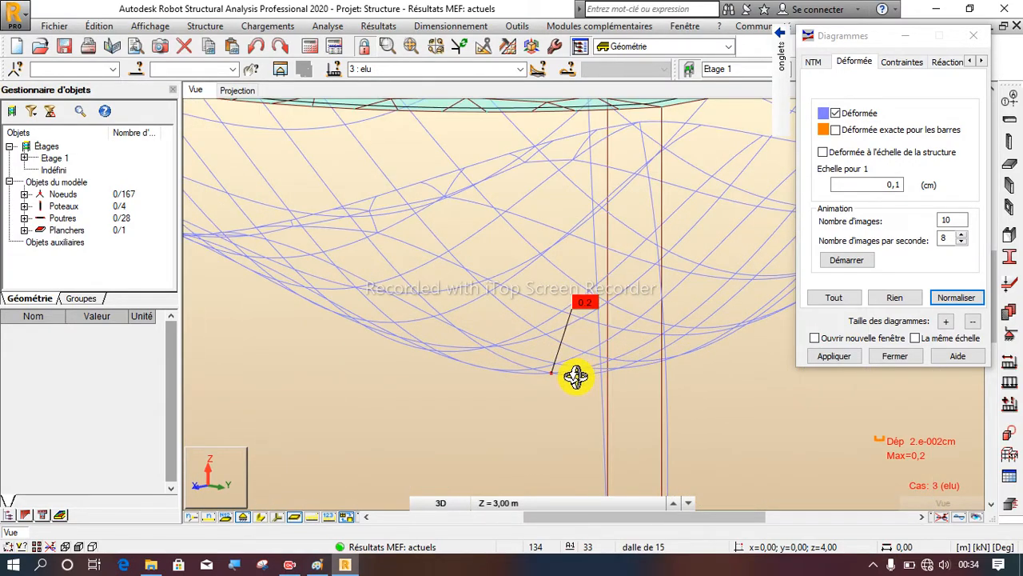
scroll(575, 377, down, 2)
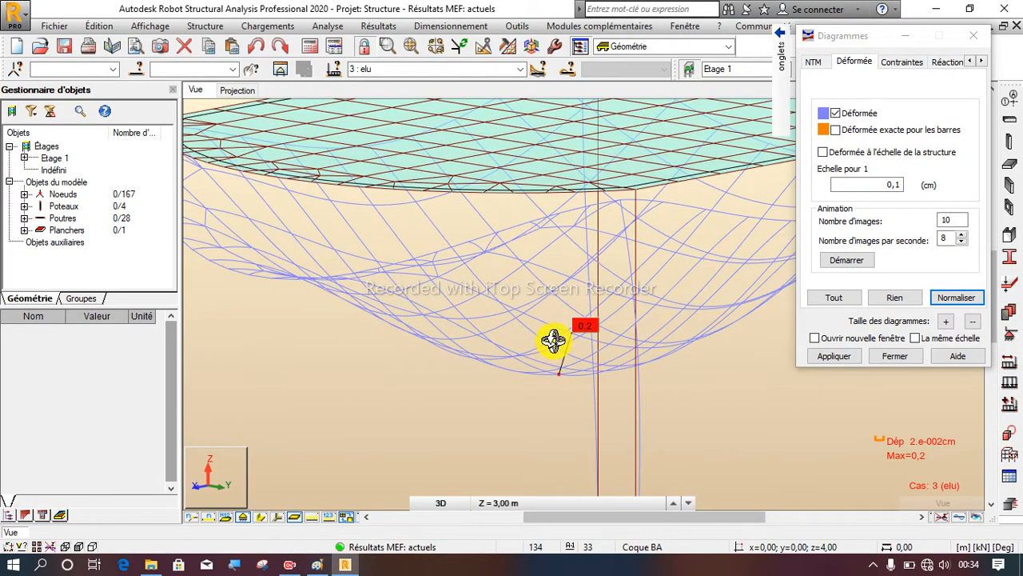
Replace the Déformée display with the FY and MX support reactions for the elu case
scroll(553, 341, down, 5)
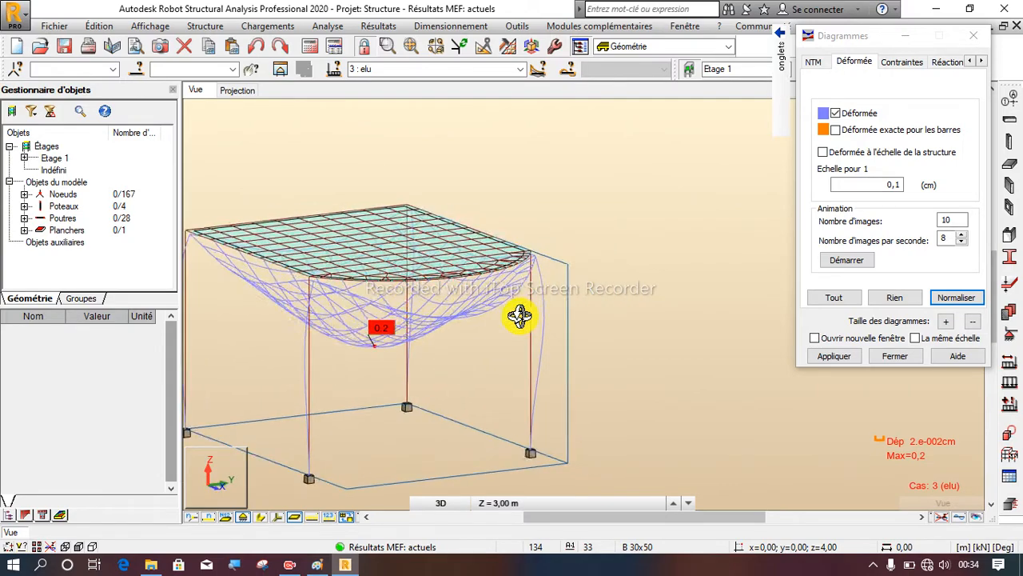
scroll(520, 317, down, 2)
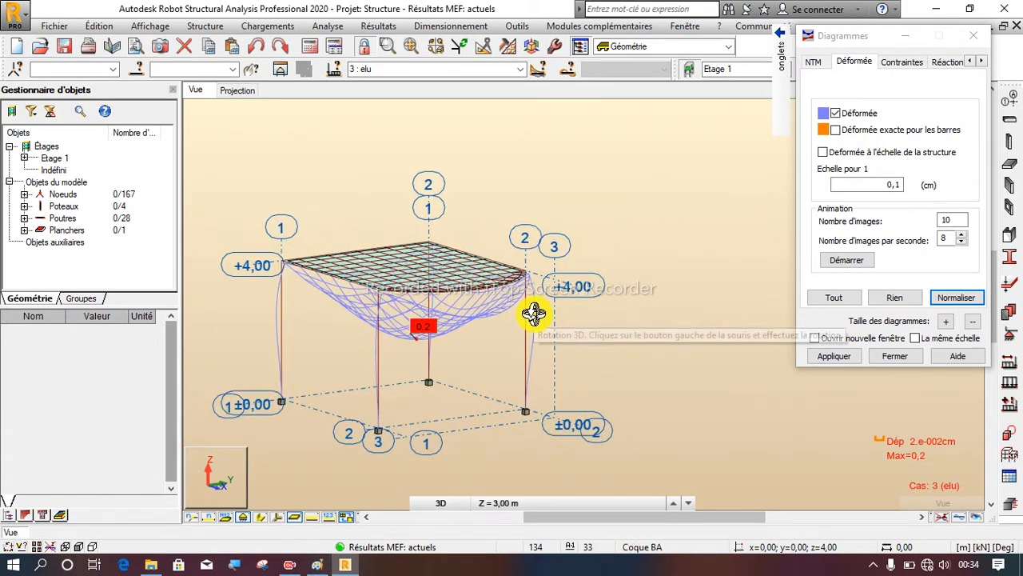
click(836, 116)
click(939, 62)
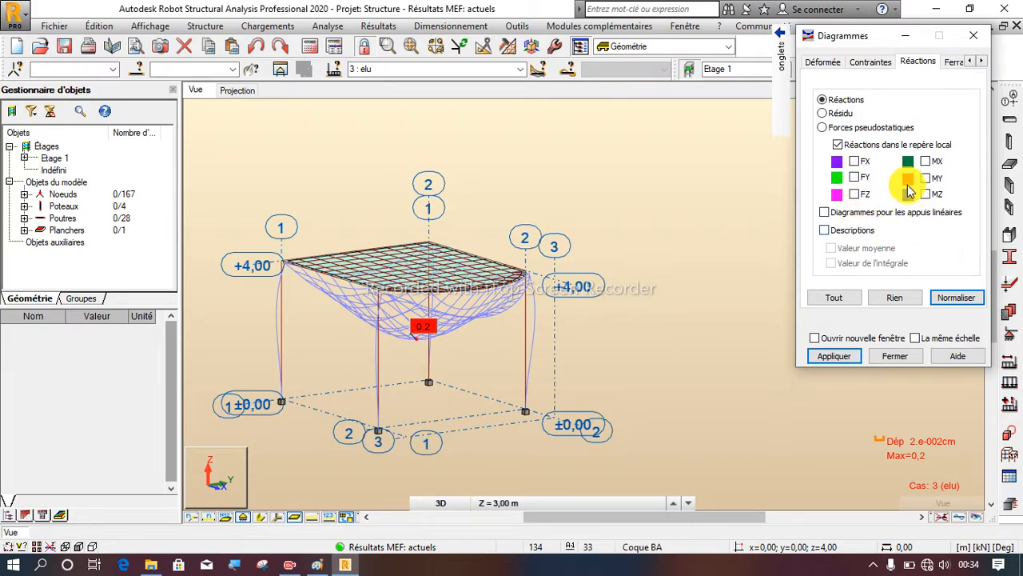
click(926, 162)
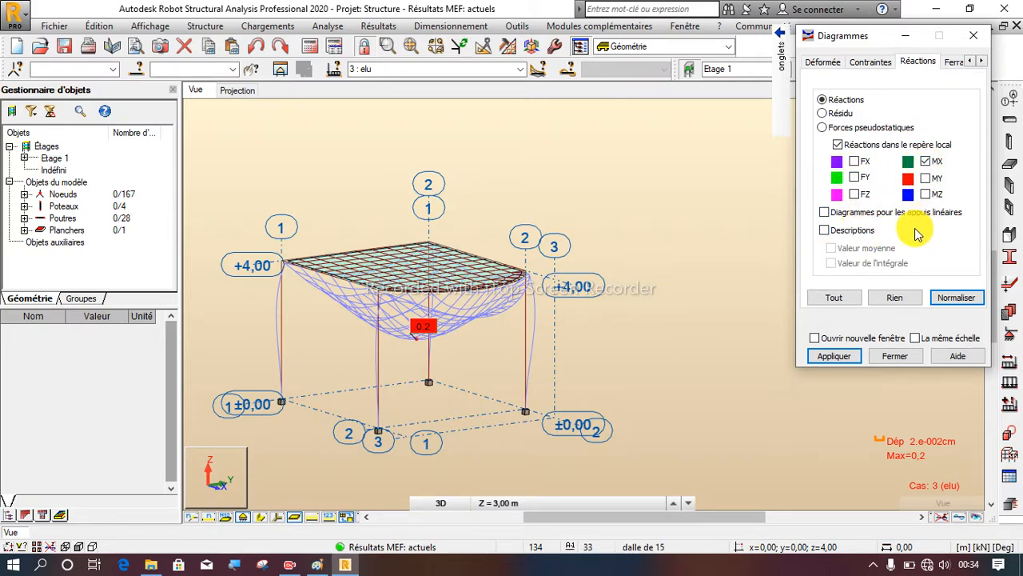
click(855, 176)
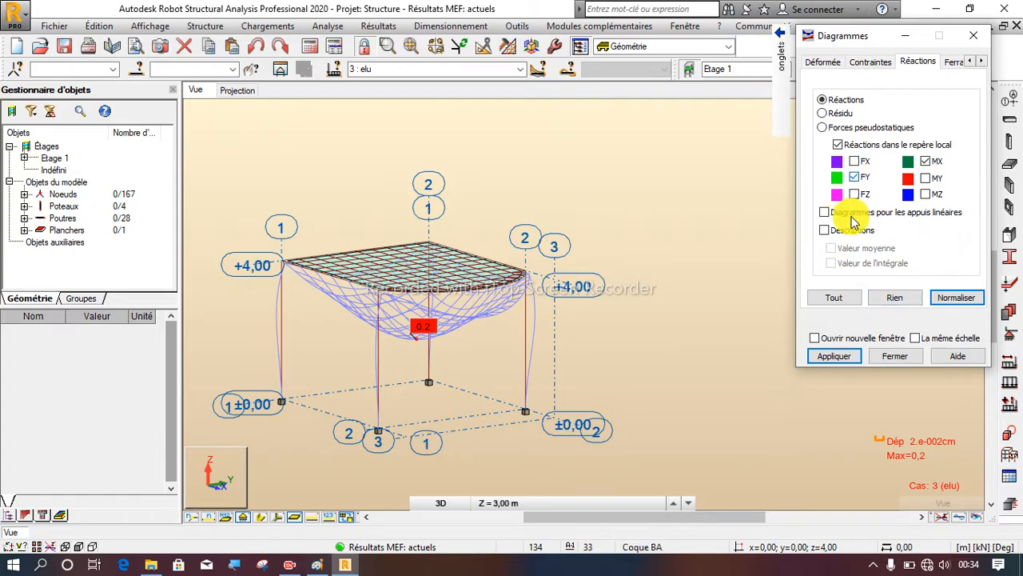
click(842, 357)
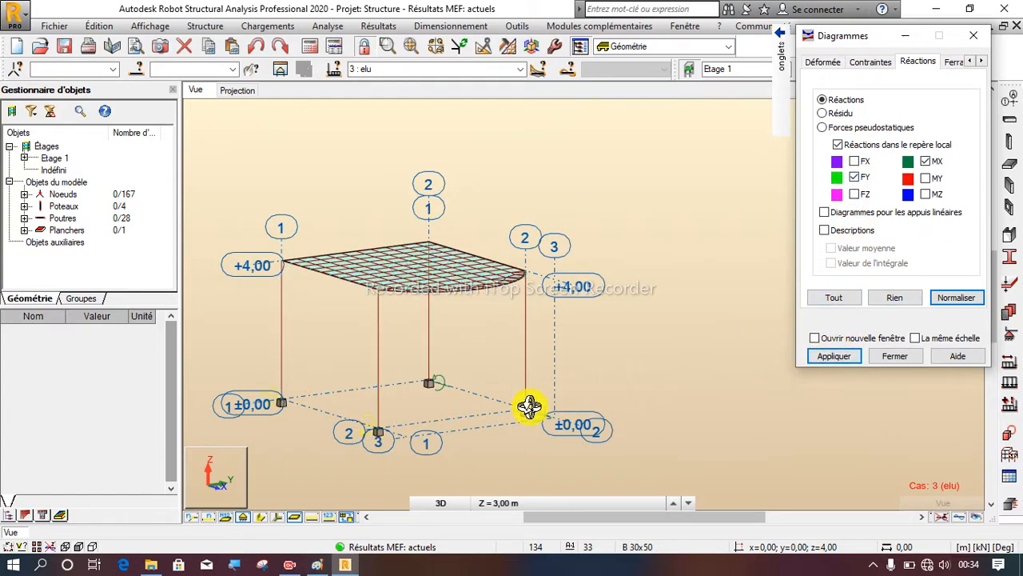
Inspect the FY and MX reaction symbols at the column supports and turn on Descriptions for these reactions
scroll(457, 408, up, 3)
scroll(511, 404, down, 1)
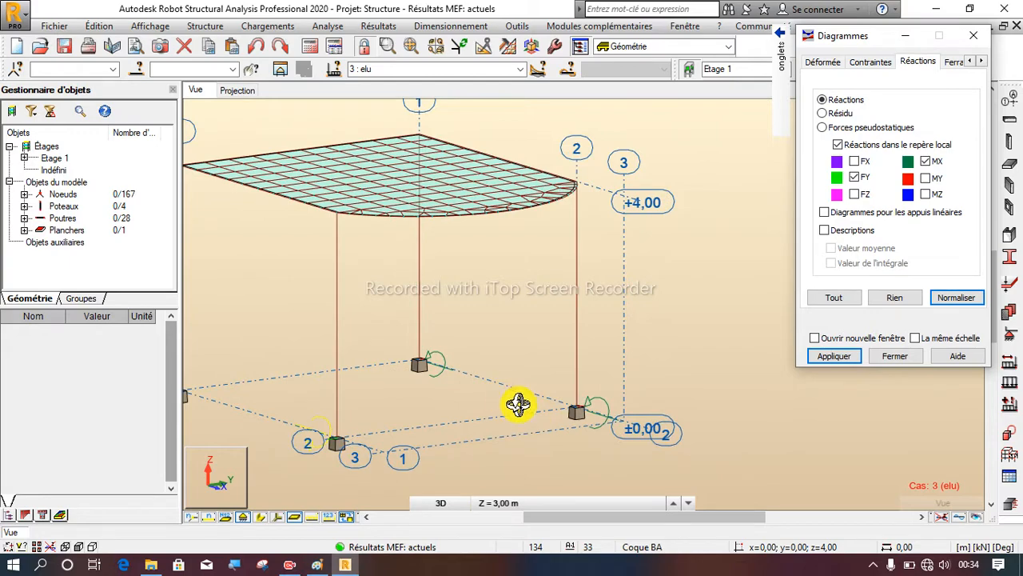
scroll(583, 422, up, 5)
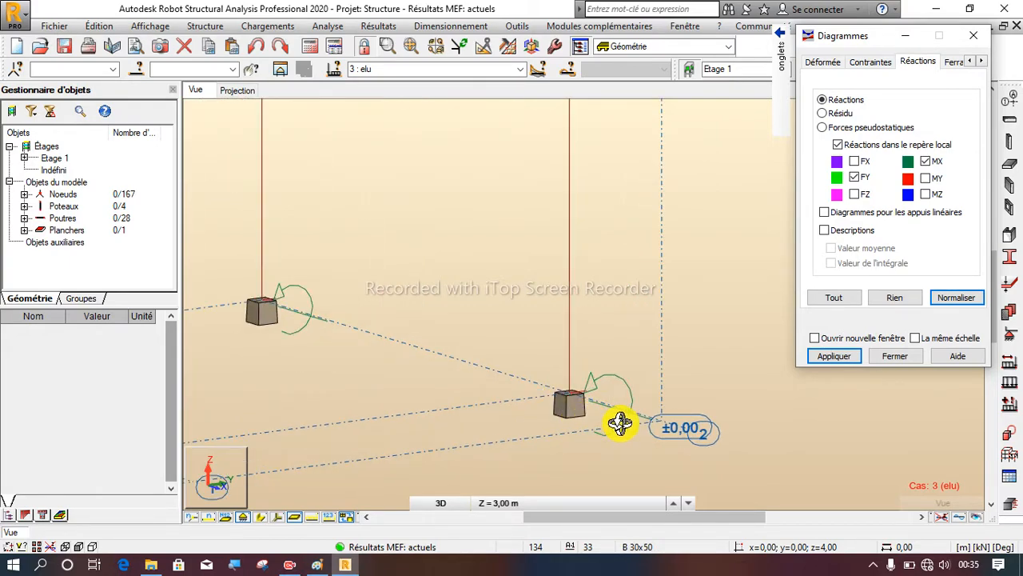
scroll(581, 424, down, 5)
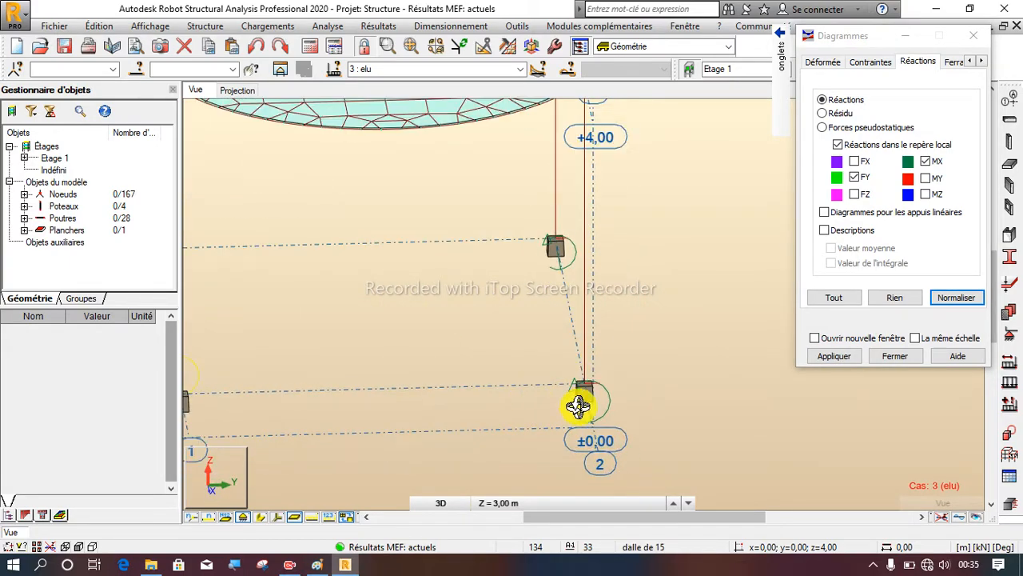
scroll(542, 304, down, 2)
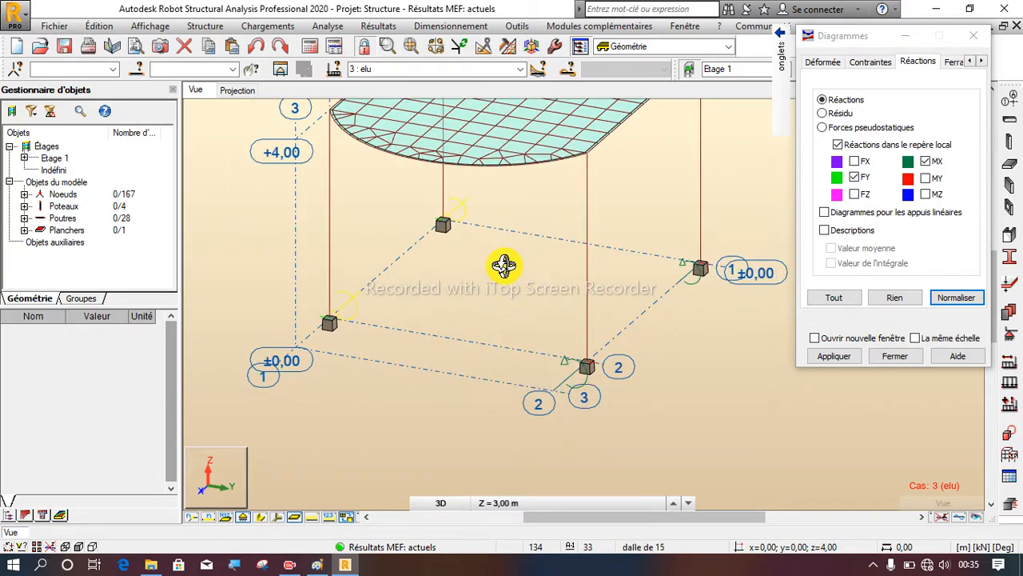
drag(507, 331, 673, 335)
mouse_move(783, 128)
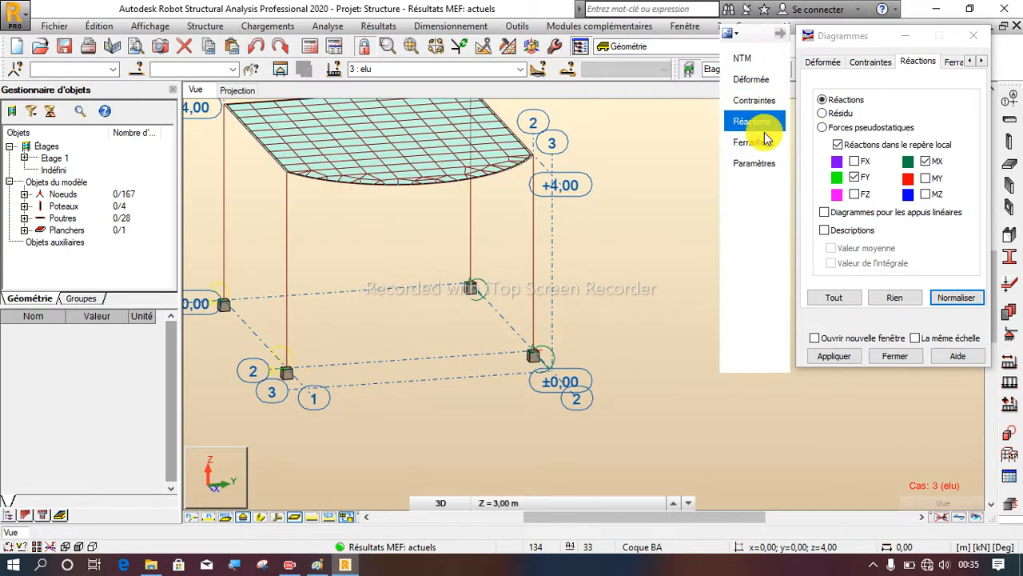
click(753, 163)
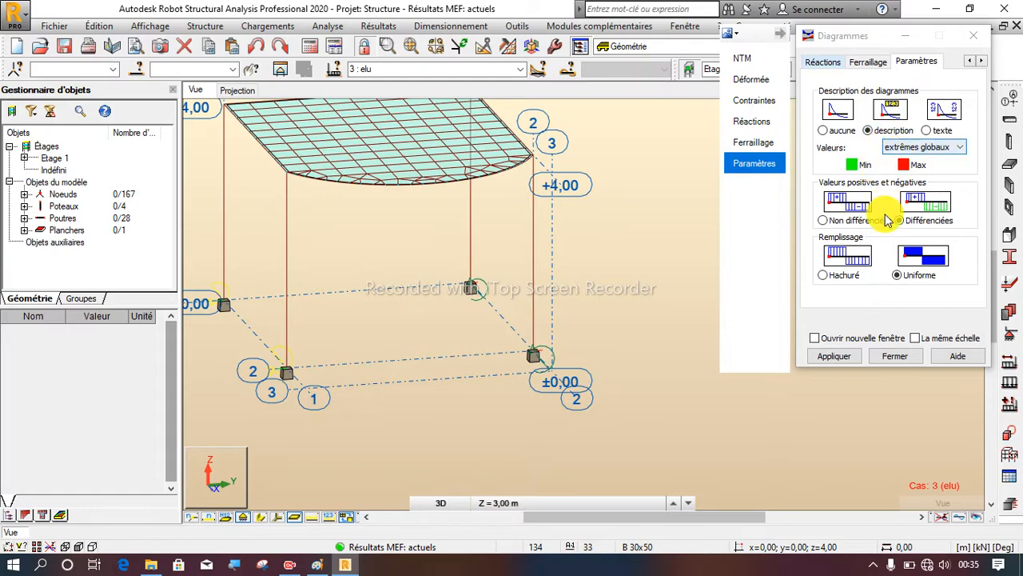
click(834, 357)
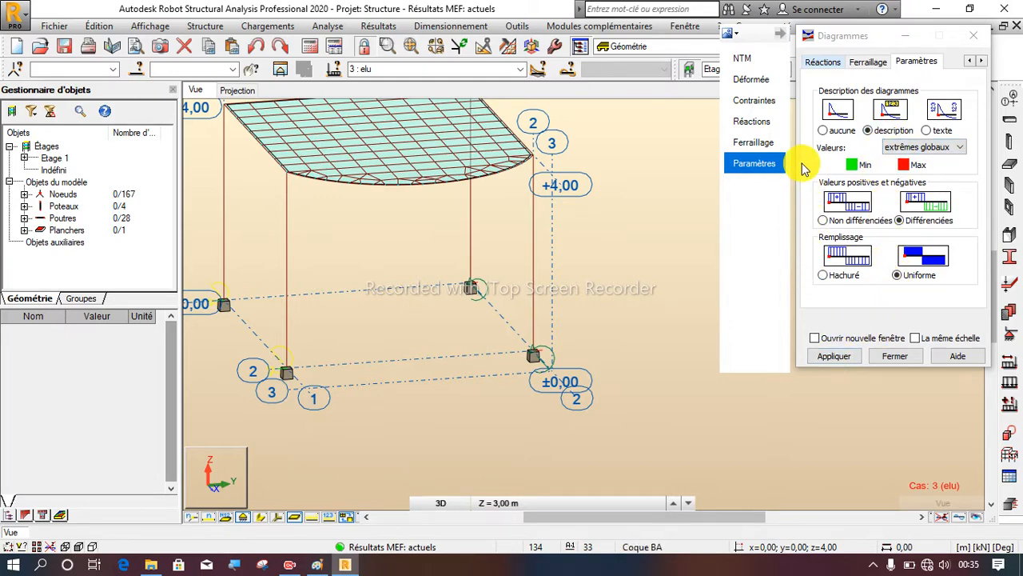
click(757, 124)
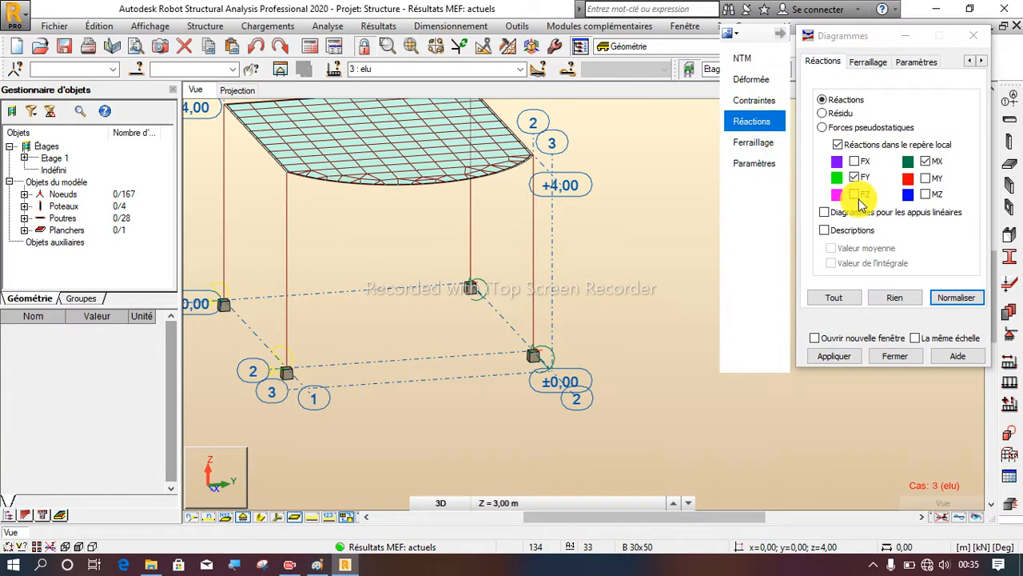
click(827, 233)
click(833, 356)
Examine the labelled FY and MX reaction values at the four column bases
scroll(576, 337, up, 3)
scroll(571, 342, up, 2)
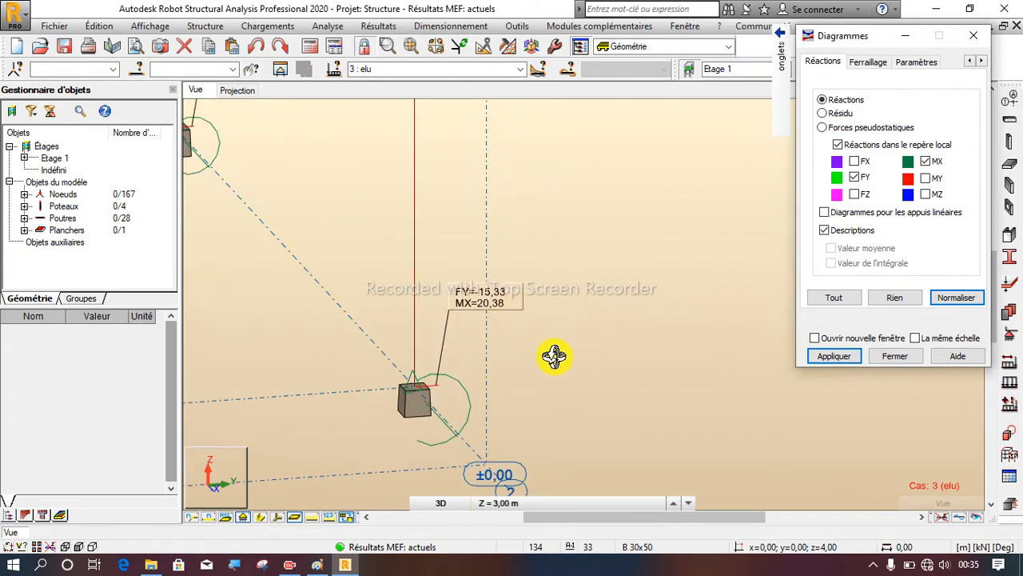
scroll(543, 368, down, 4)
scroll(479, 359, up, 3)
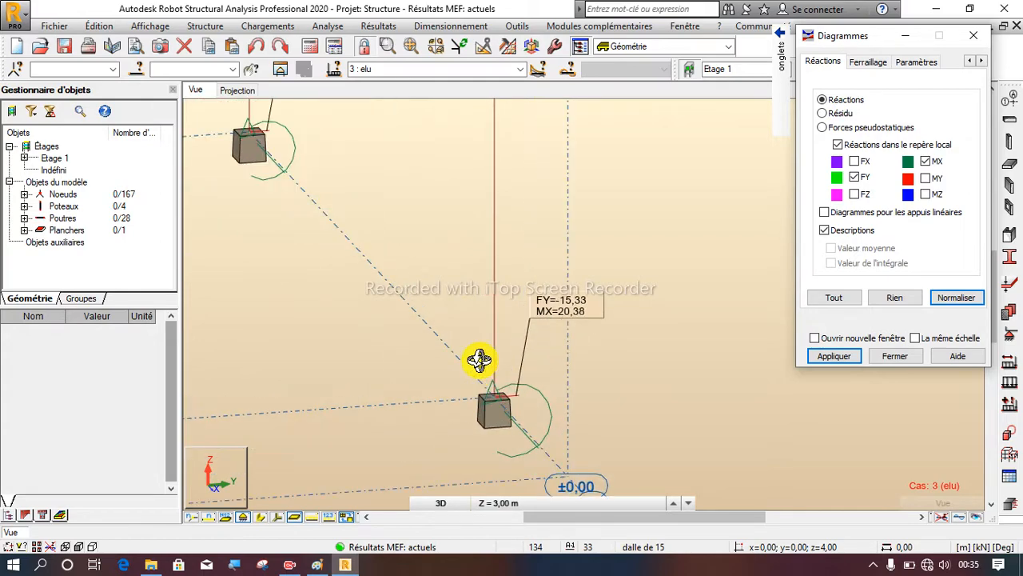
scroll(506, 400, down, 1)
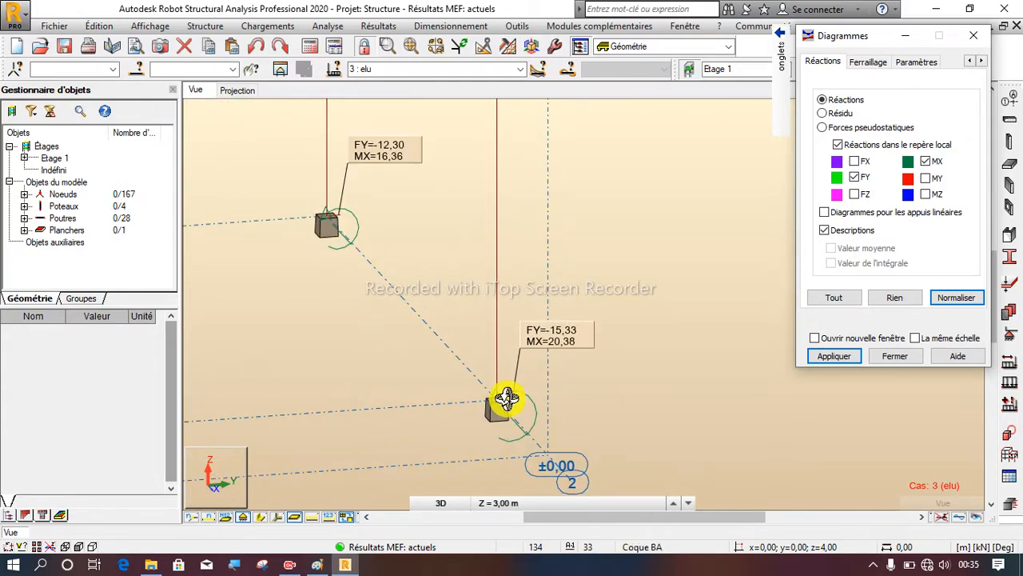
scroll(520, 364, up, 2)
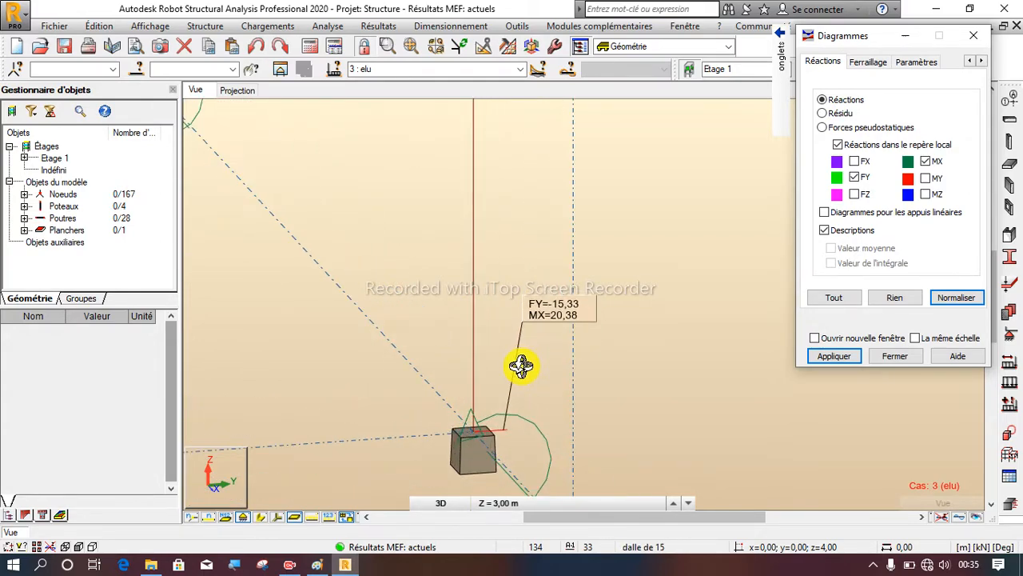
scroll(542, 432, down, 4)
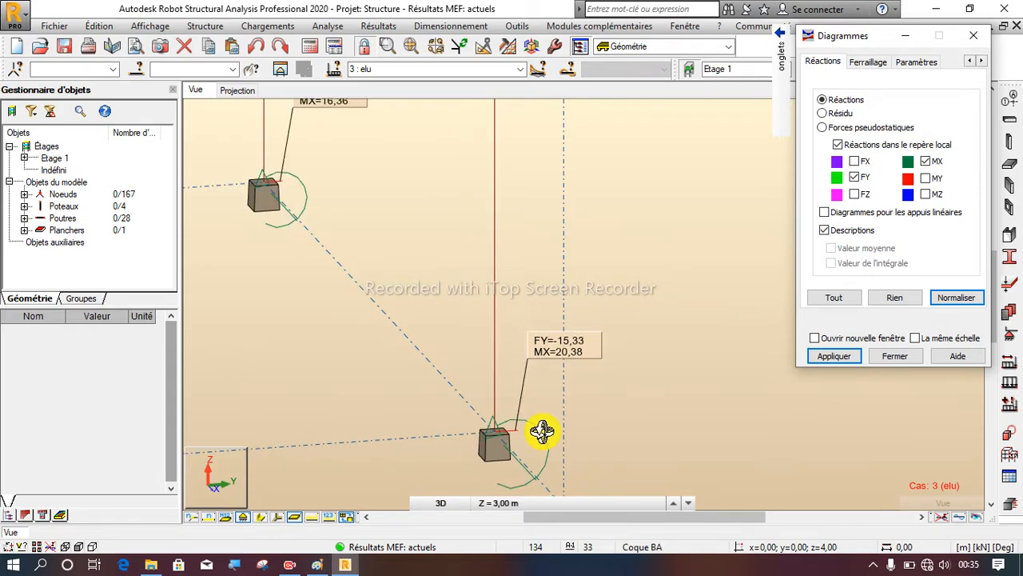
scroll(591, 367, down, 2)
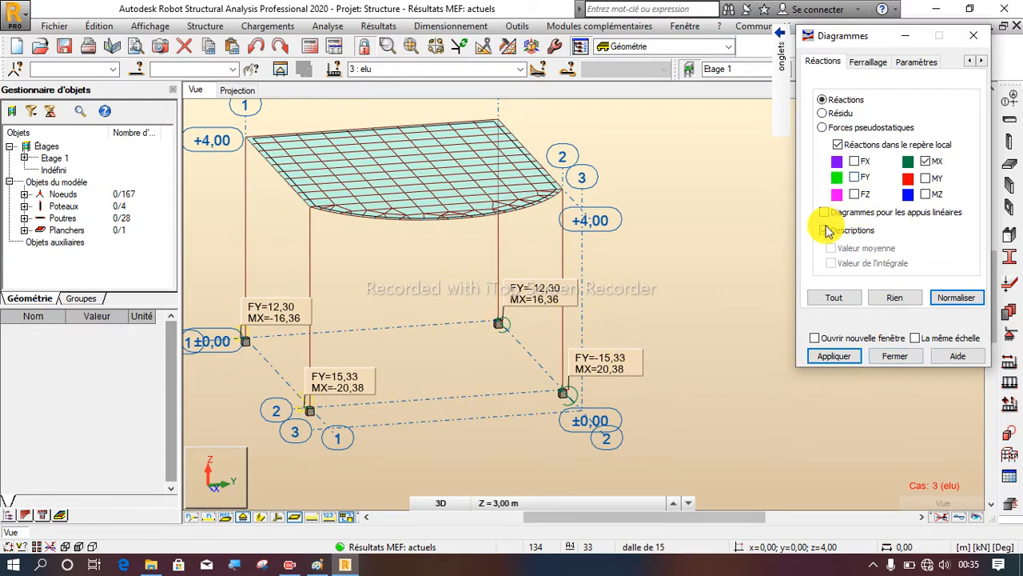
Keep only the MX reaction without descriptions or the local coordinate system, and close the Diagrammes dialog
click(838, 144)
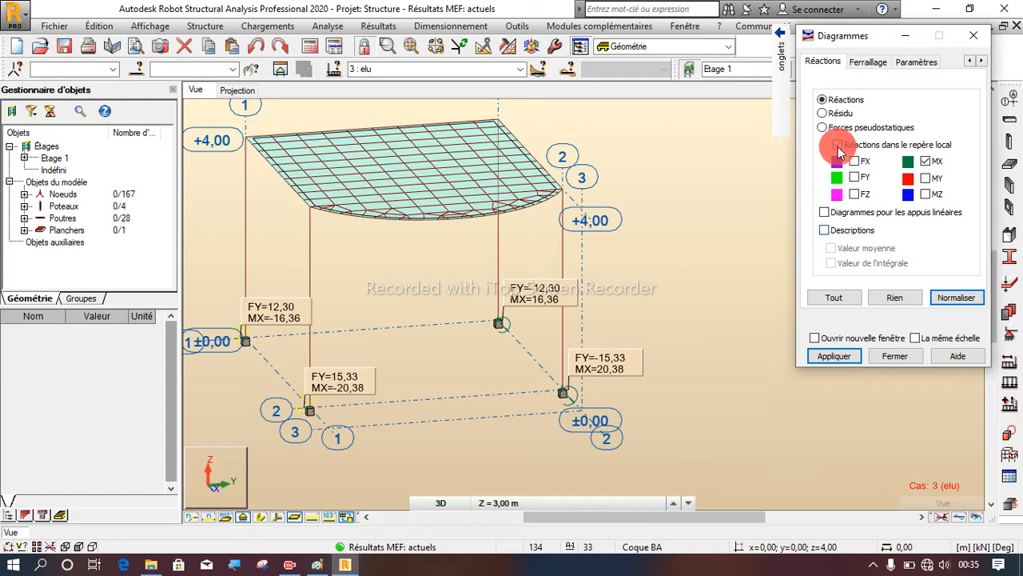
click(830, 359)
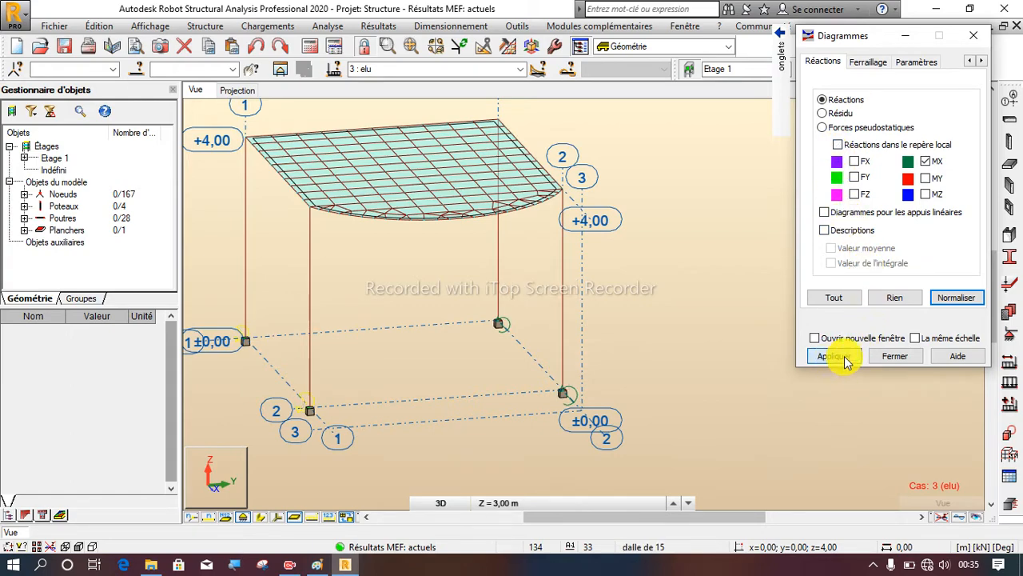
click(889, 357)
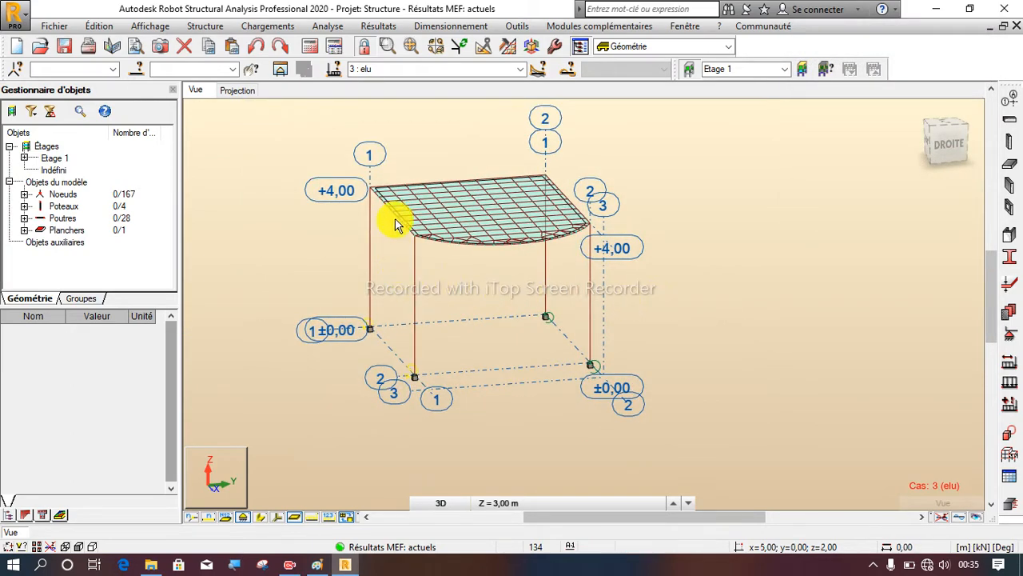
Examine the meshed slab, its curved edge and the columns of the calculated structure in 3D
scroll(404, 160, up, 3)
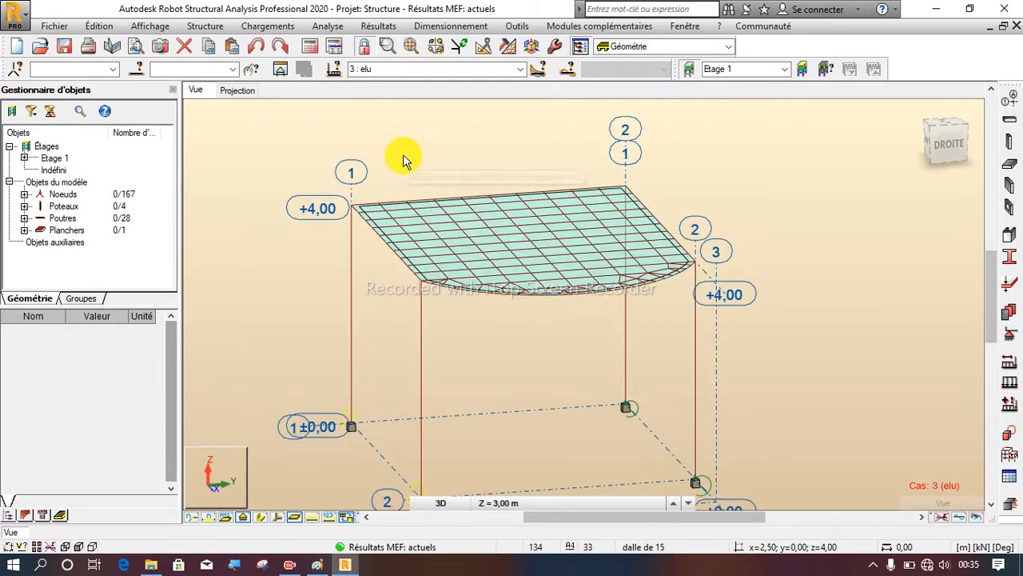
scroll(403, 160, up, 1)
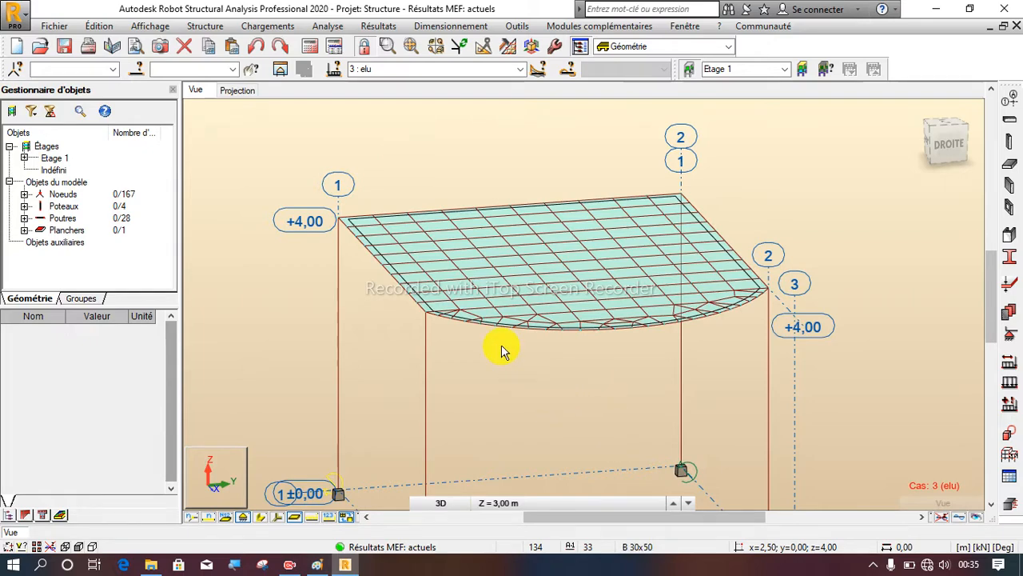
scroll(515, 289, down, 2)
scroll(523, 284, down, 1)
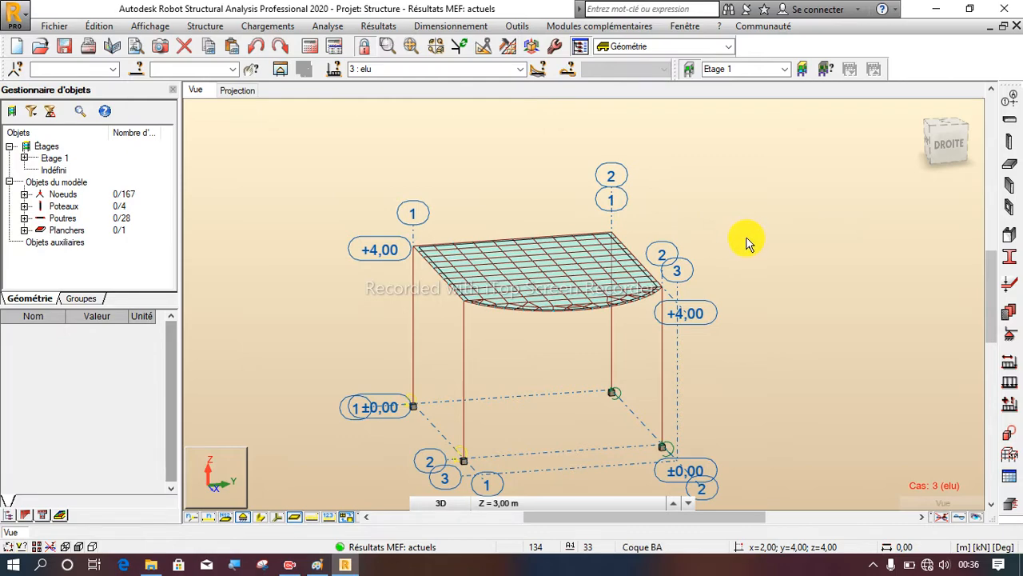
scroll(747, 240, down, 3)
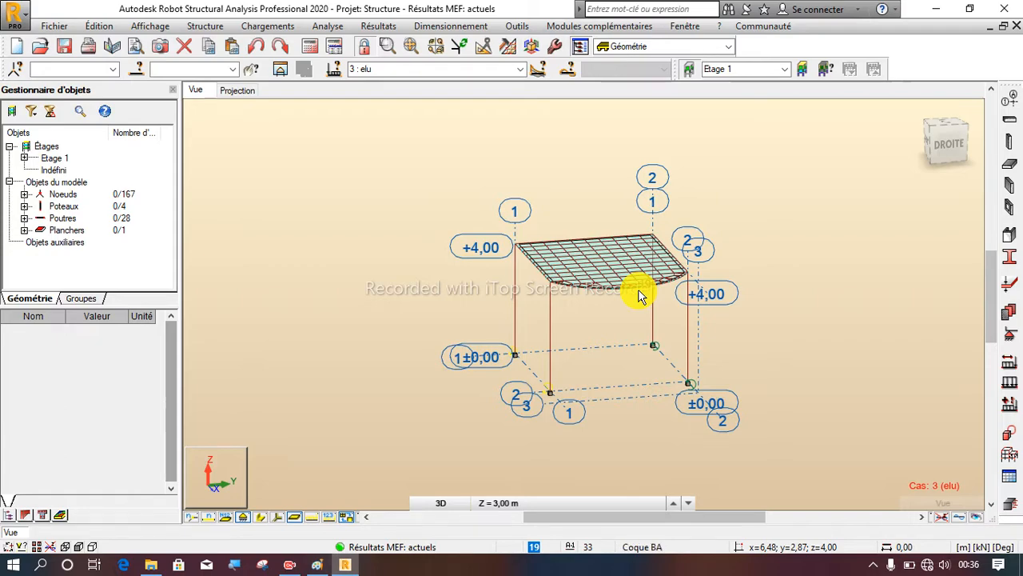
scroll(647, 302, up, 3)
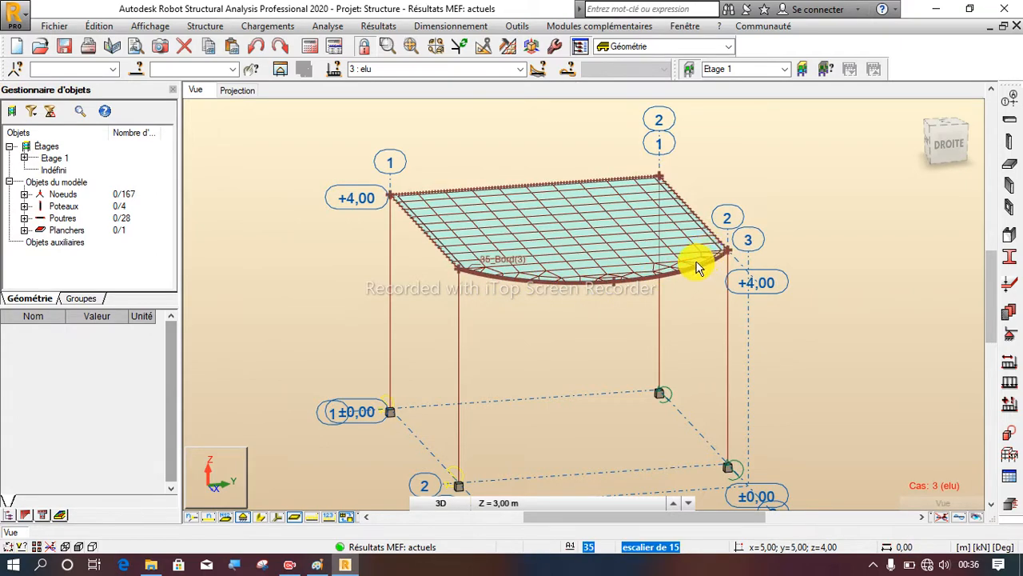
right_click(758, 163)
click(719, 216)
drag(642, 258, 678, 233)
scroll(664, 283, down, 2)
scroll(664, 288, up, 5)
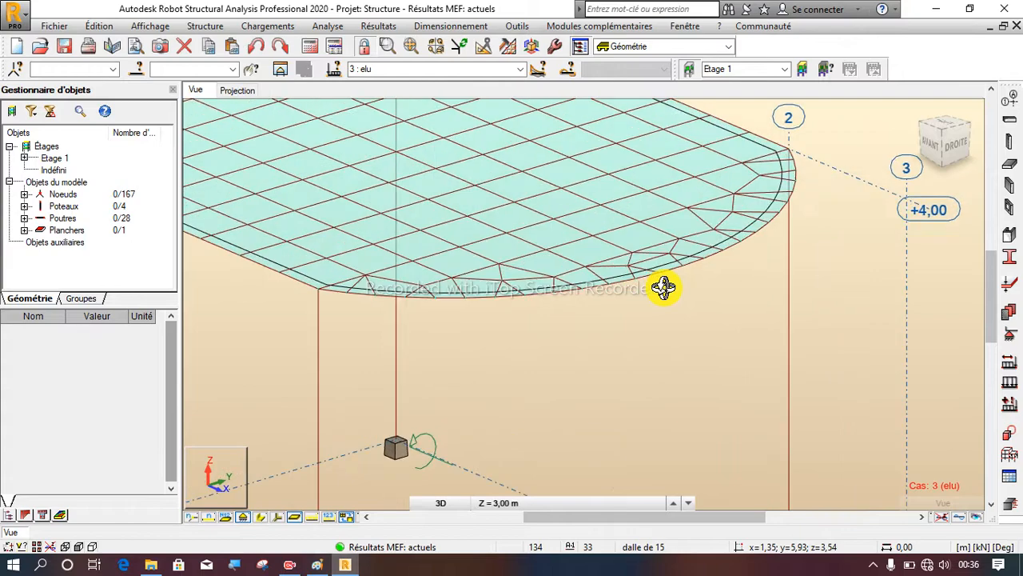
drag(636, 279, 528, 283)
scroll(605, 297, down, 3)
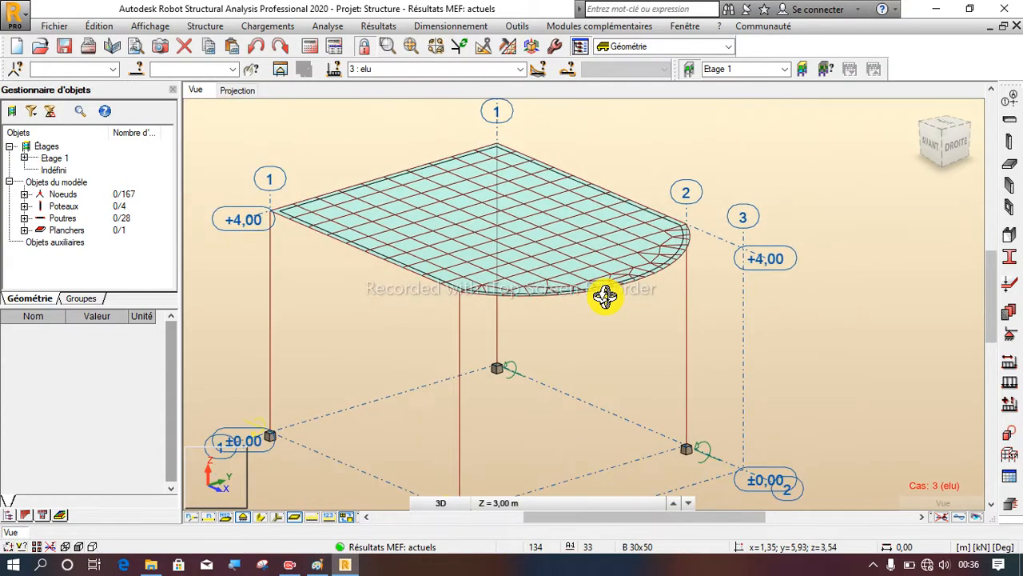
scroll(604, 294, down, 2)
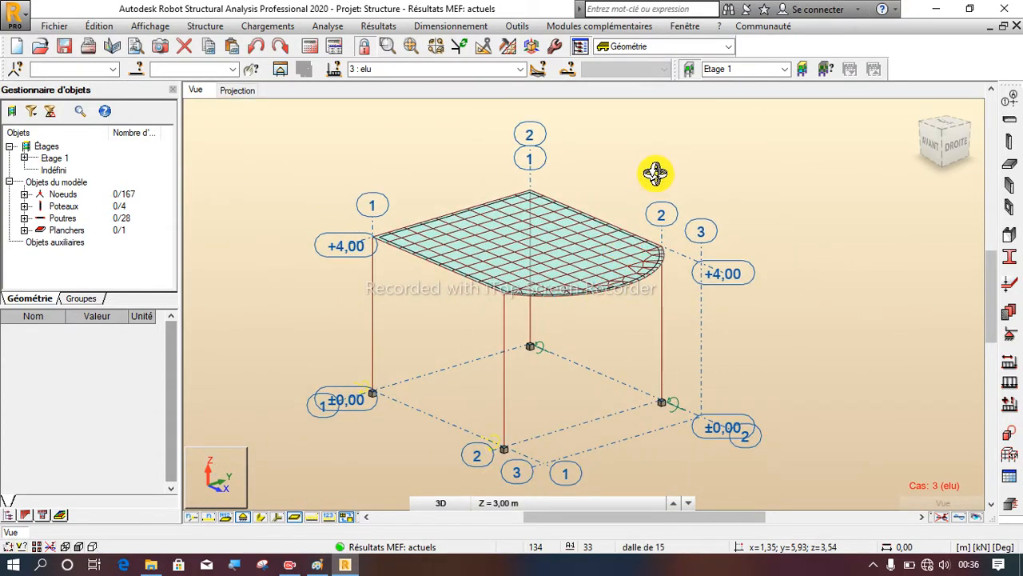